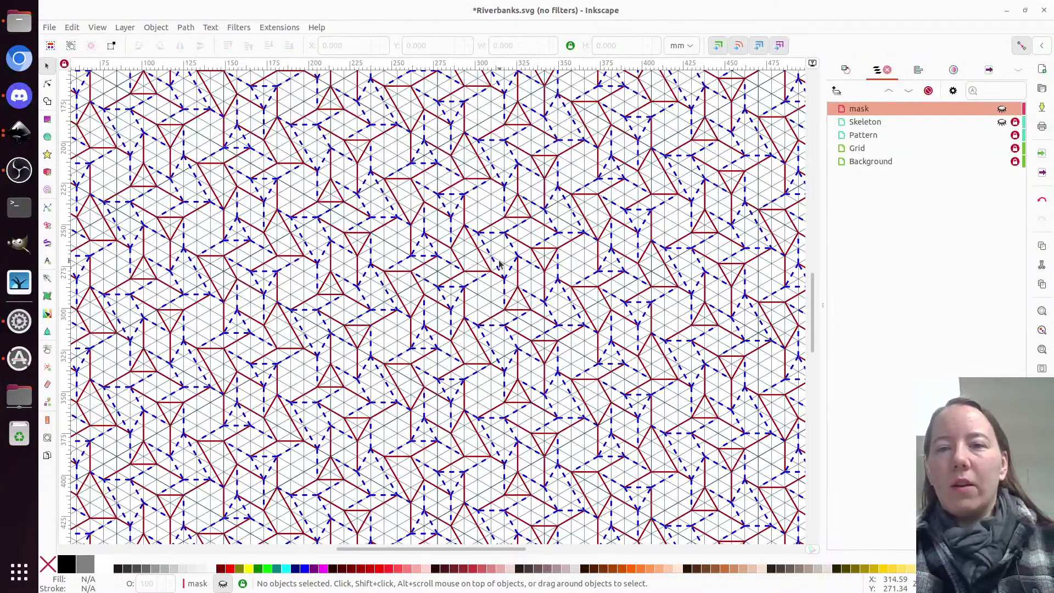
- Switch to the Tilings.svg document and examine the rhombus-triangle tiling and the hexagon-triangle tiling below it
key("ctrl+Tab")
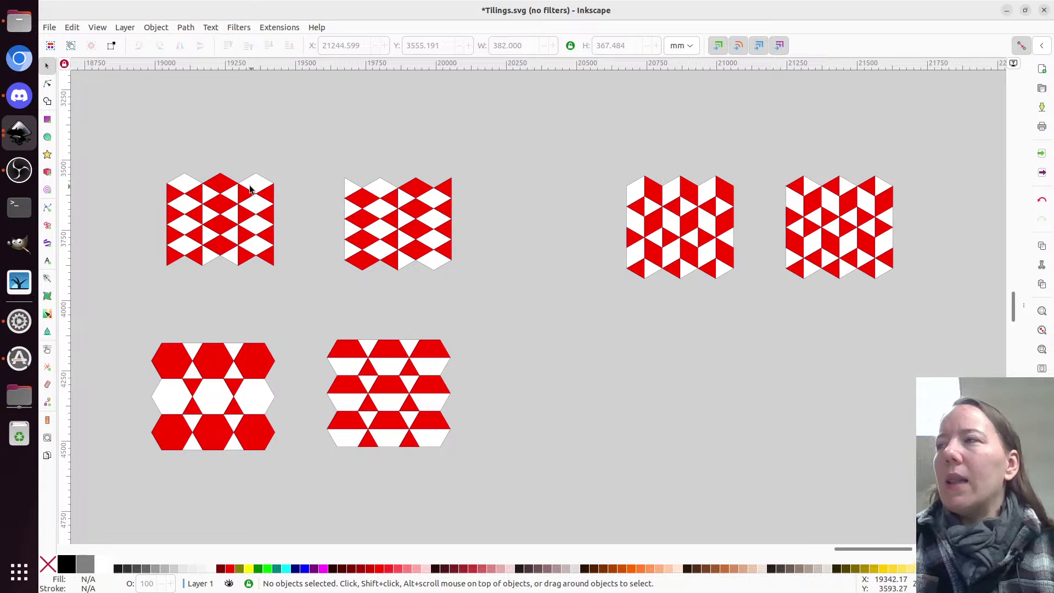
scroll(212, 211, "up", 4)
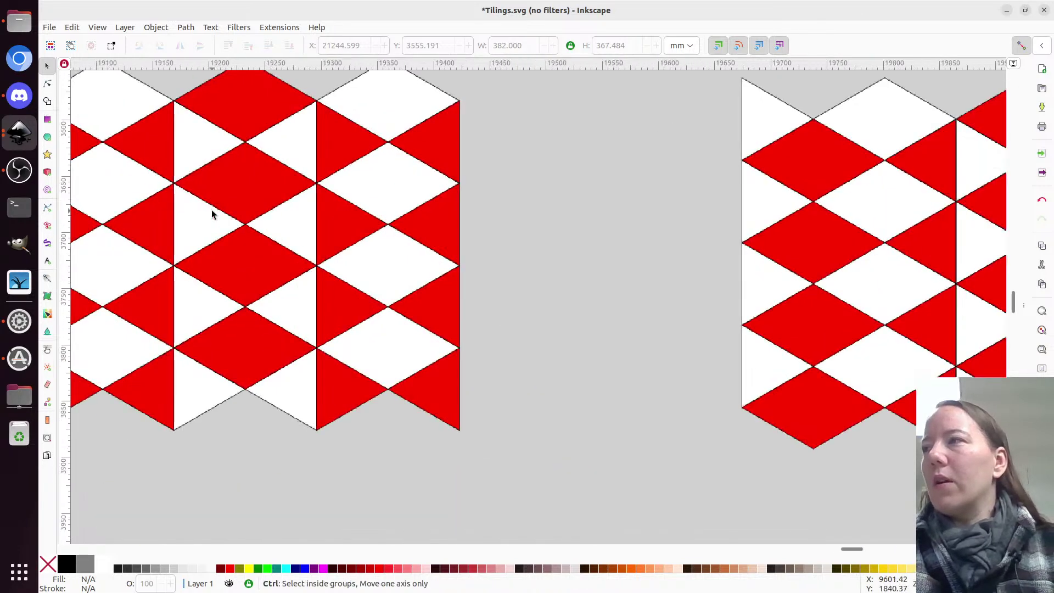
scroll(212, 211, "left", 2)
scroll(213, 215, "up", 2)
scroll(214, 215, "down", 1)
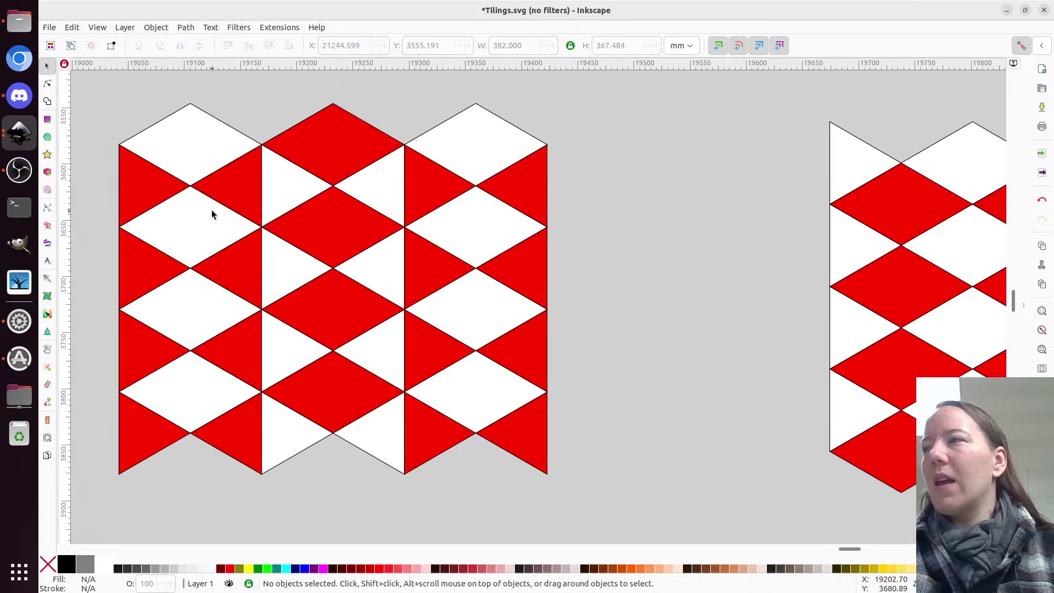
scroll(213, 214, "left", 1)
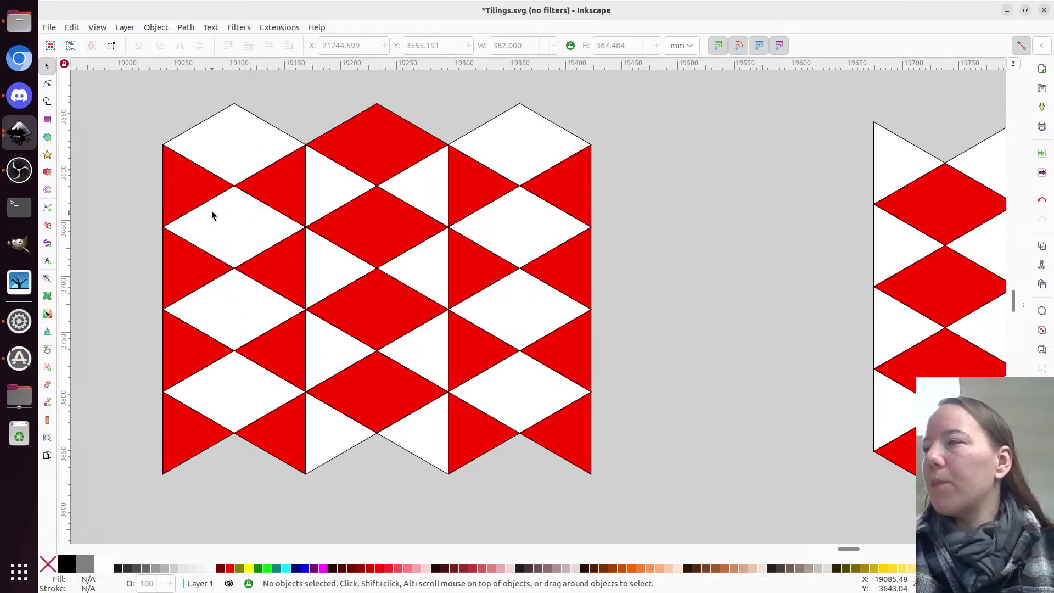
scroll(210, 214, "down", 10)
scroll(208, 222, "down", 5)
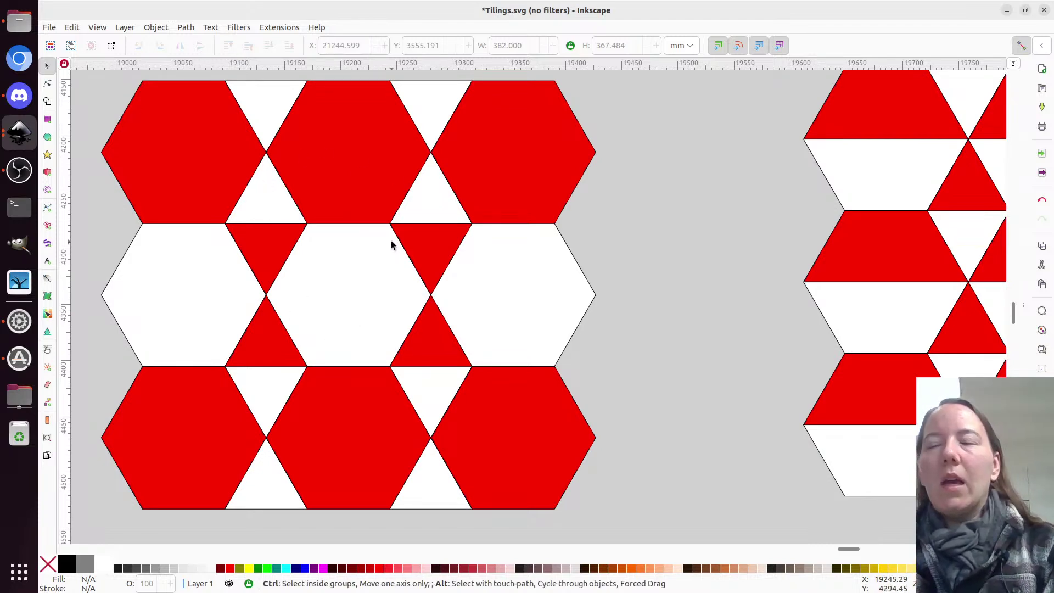
- Create a new document from the custom TriBlocks template and narrow the side panel to enlarge the canvas
key("ctrl+alt+n")
left_click(631, 181)
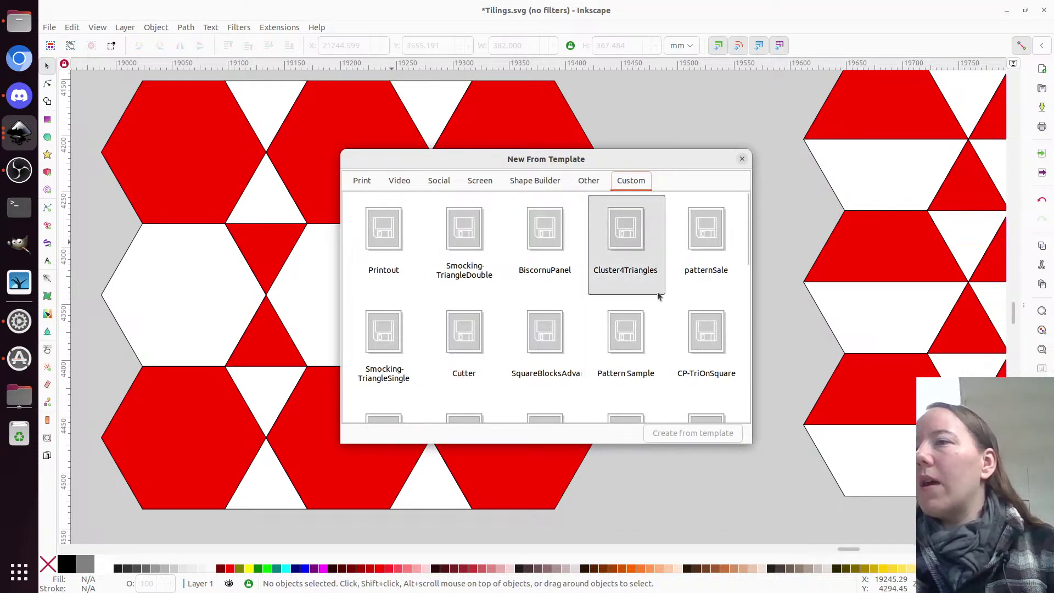
scroll(648, 305, "down", 2)
scroll(546, 359, "down", 5)
scroll(546, 359, "down", 3)
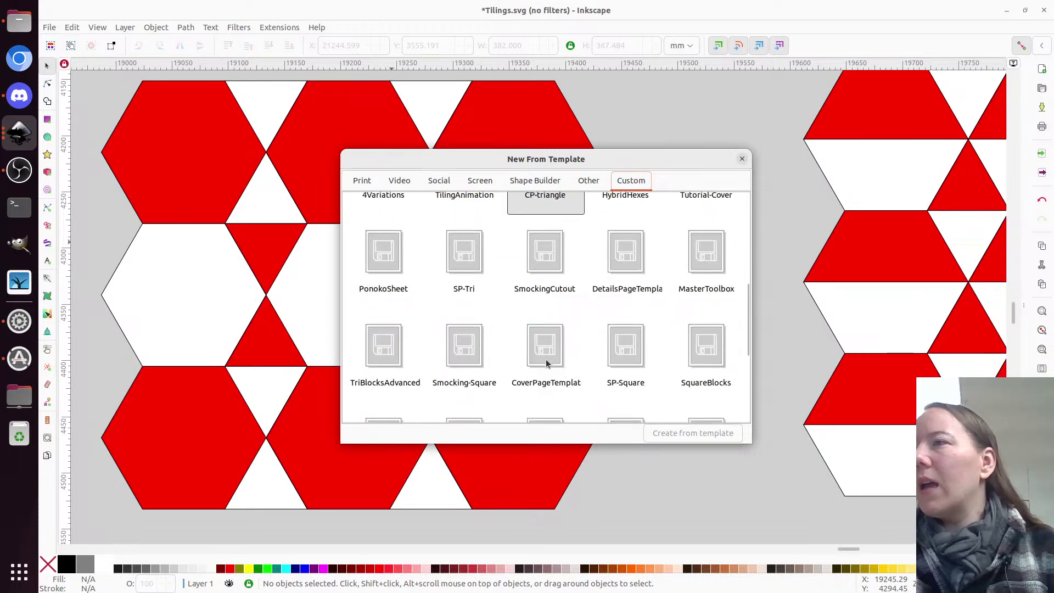
scroll(546, 359, "down", 2)
scroll(547, 362, "down", 3)
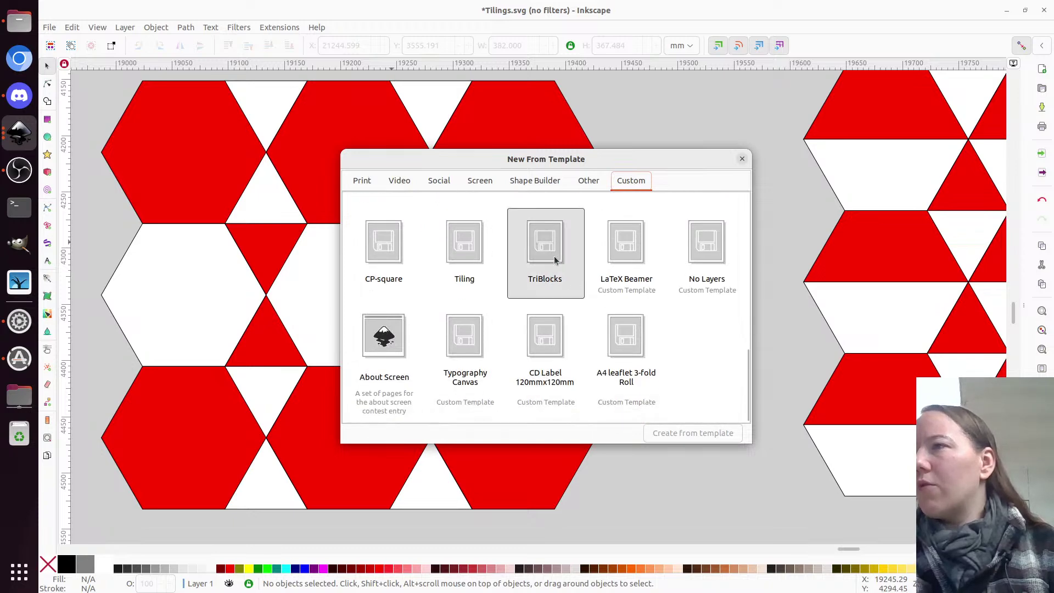
left_click(555, 258)
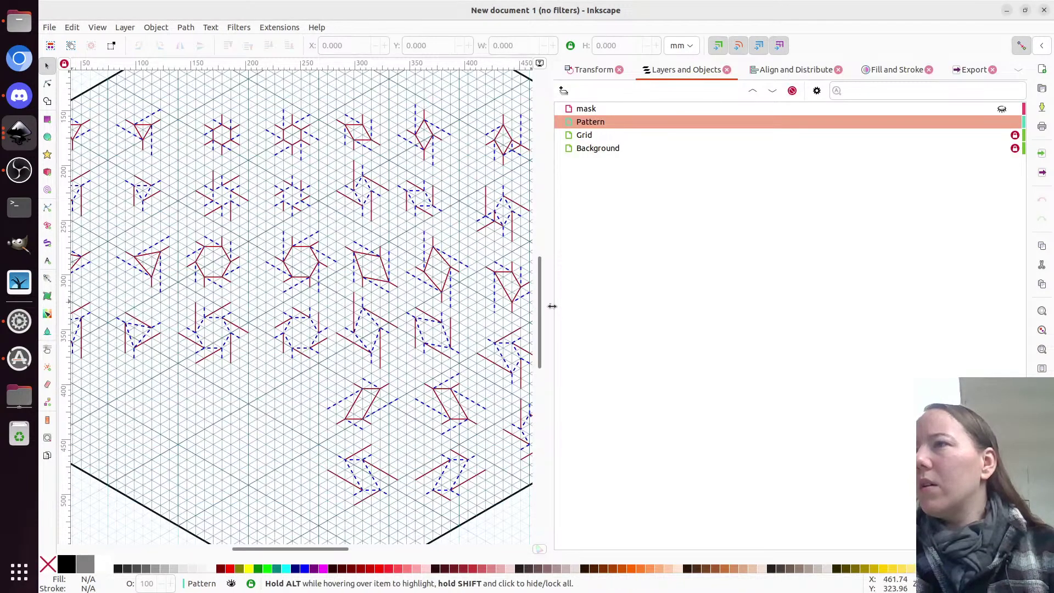
left_click_drag(548, 307, 823, 307)
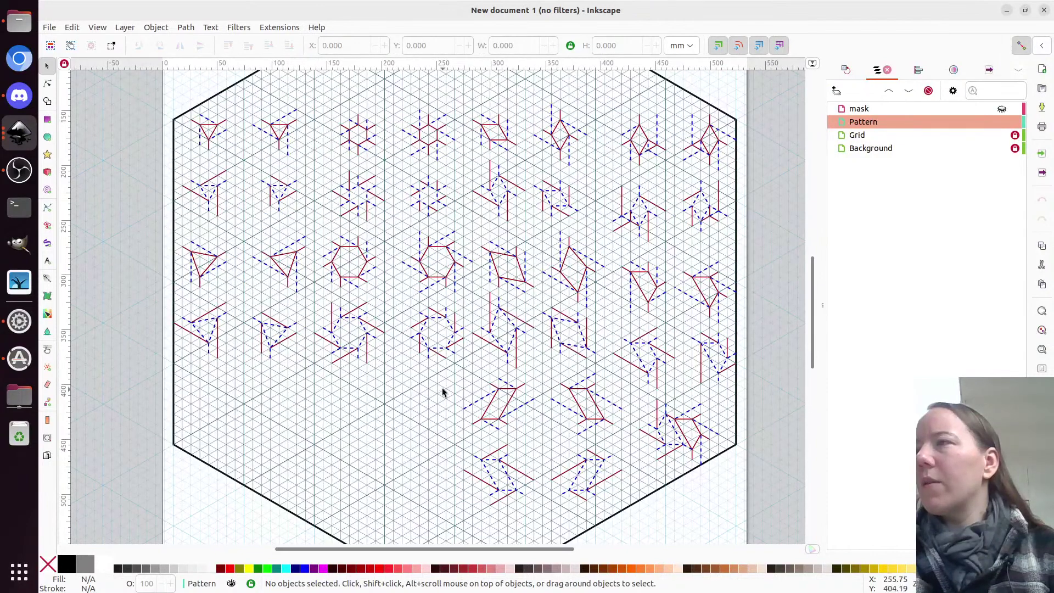
- Create another new document from the custom CP-triangle template
key("ctrl")
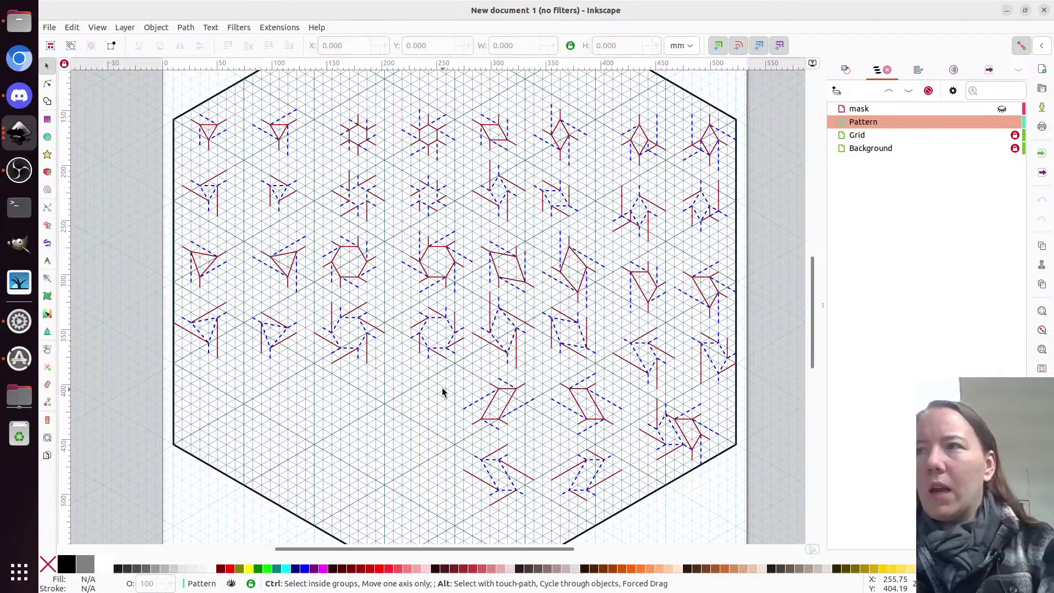
key("ctrl+alt+n")
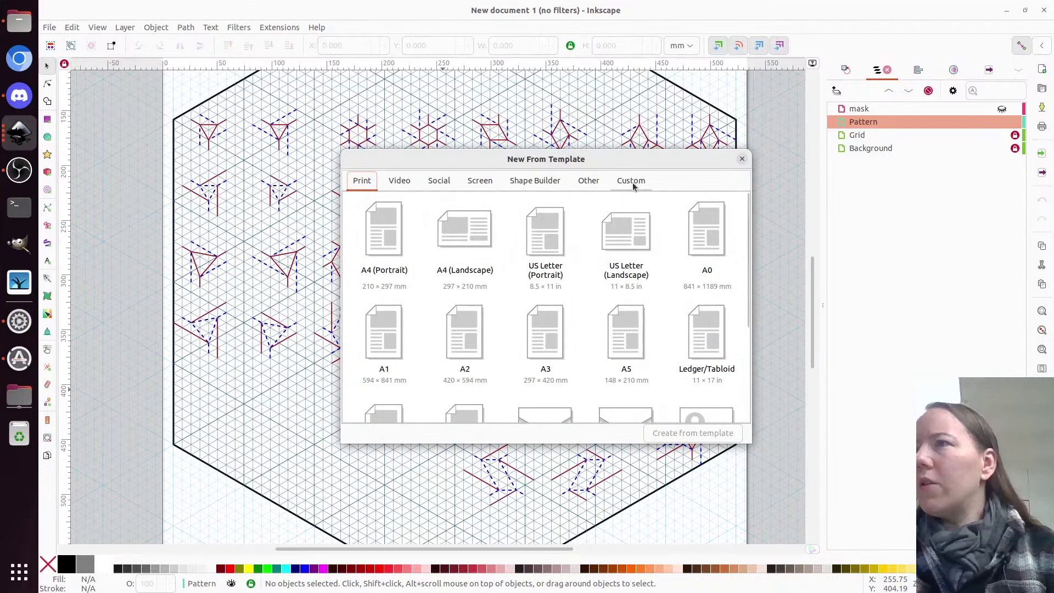
left_click(632, 181)
scroll(604, 287, "down", 2)
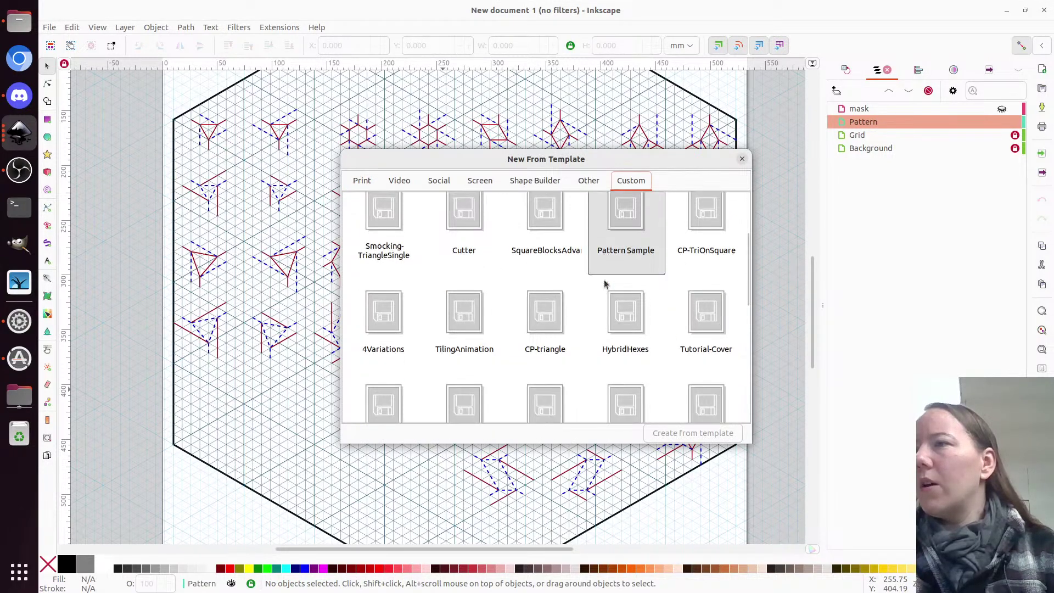
left_click(533, 311)
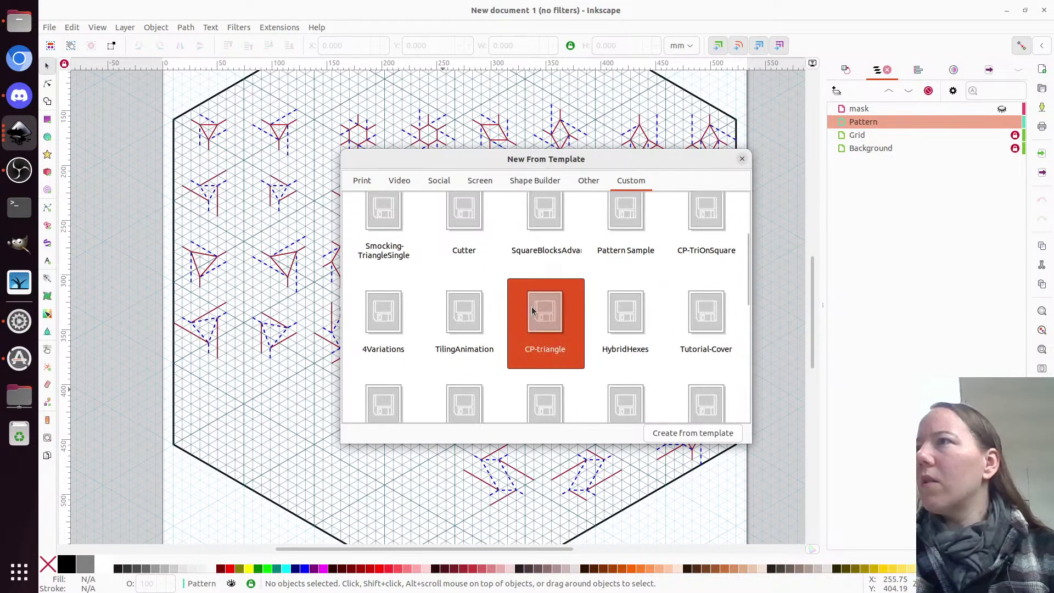
double_click(533, 311)
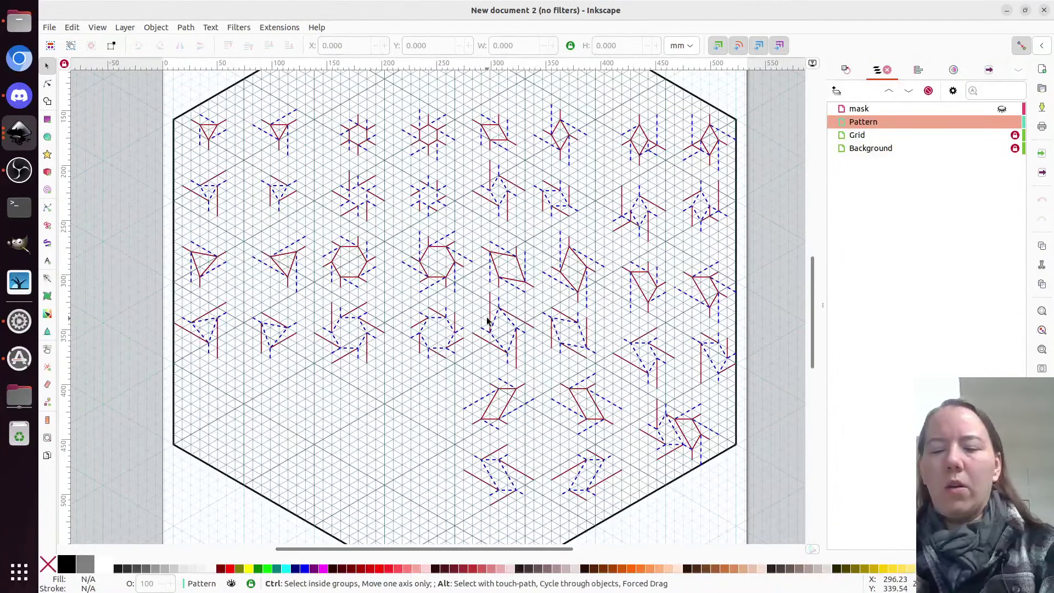
- Create a new document from the custom CP-TriOnSquare template, narrow its side panel, and delete the sample shapes beside the page
key("ctrl+alt+n")
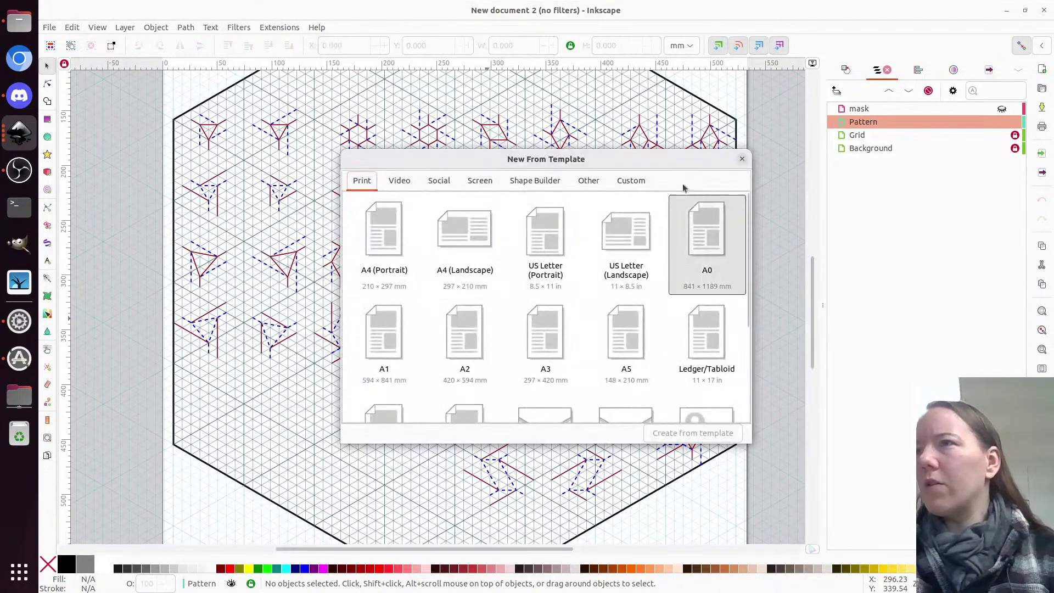
left_click(631, 180)
scroll(708, 267, "down", 2)
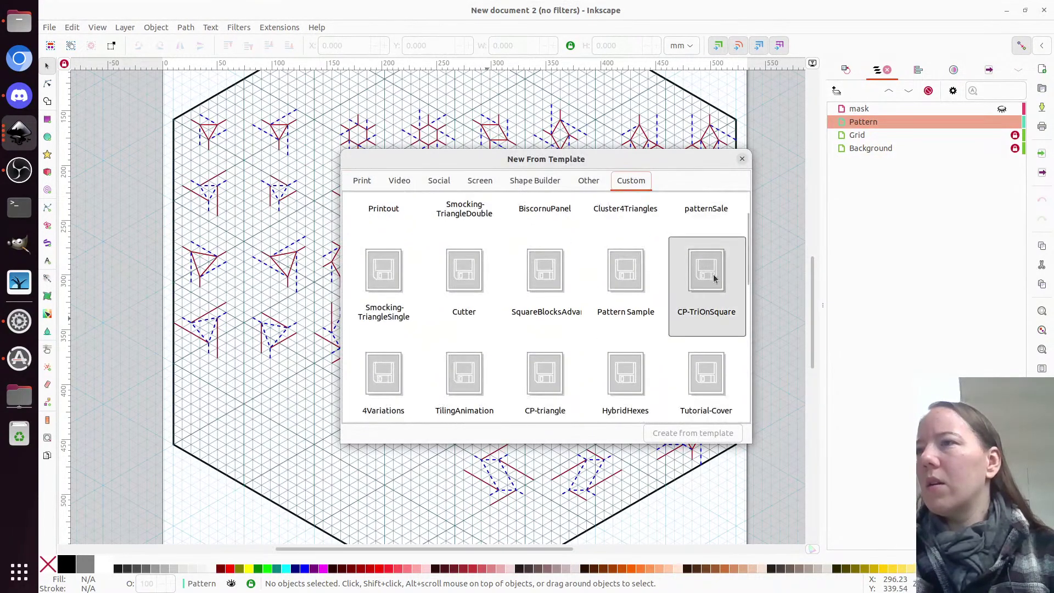
left_click(715, 278)
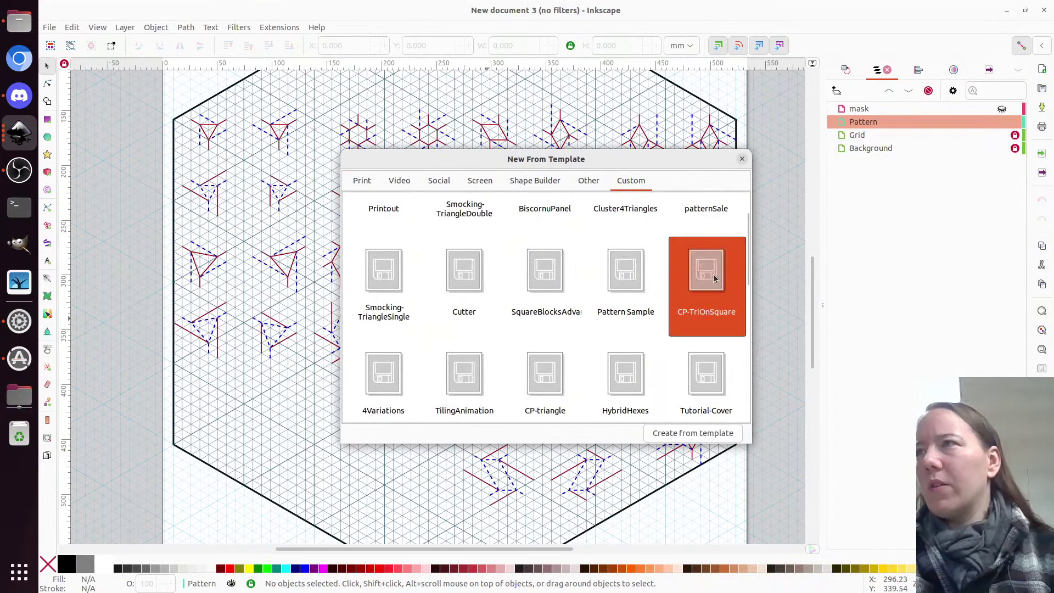
double_click(714, 278)
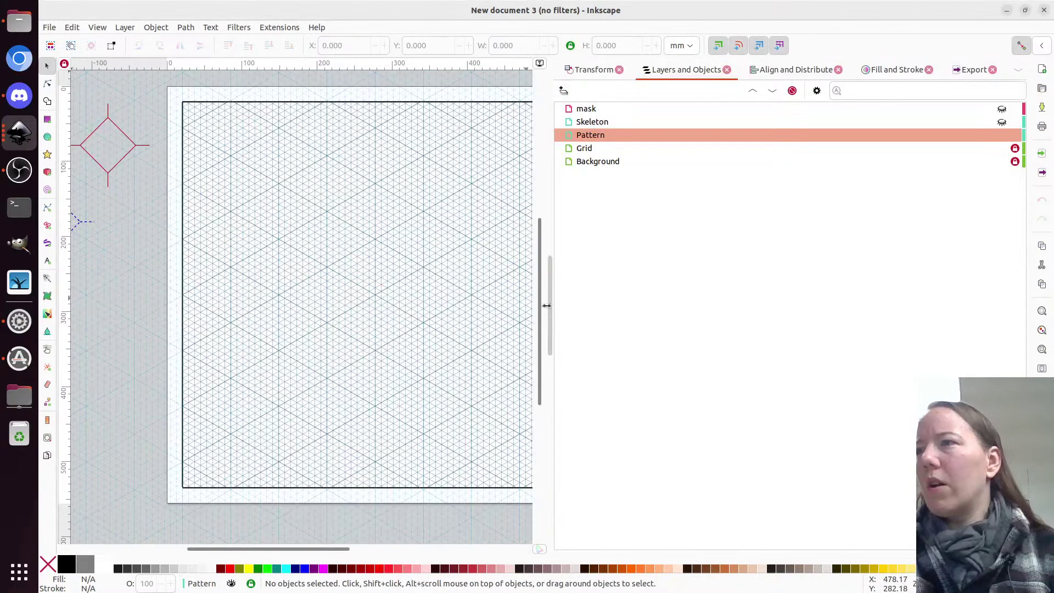
left_click_drag(550, 304, 882, 342)
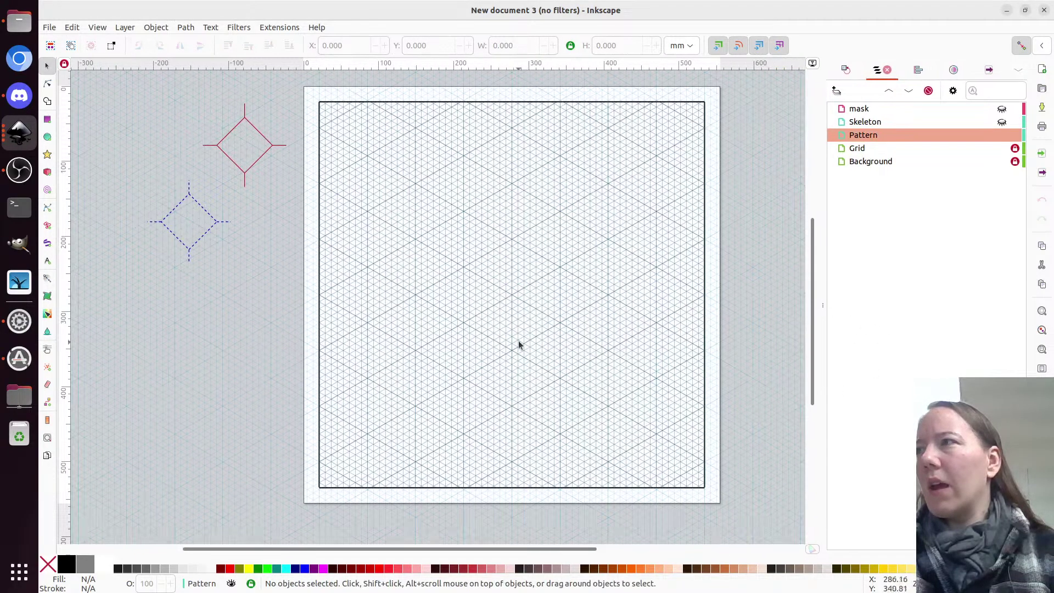
key("ctrl+a")
key("Delete")
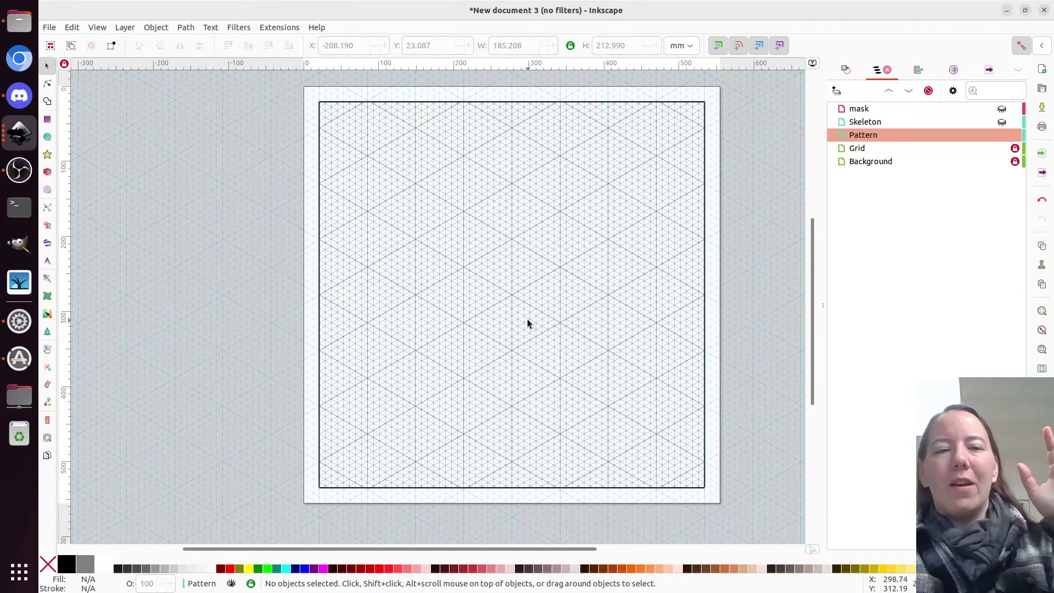
- Copy the second small hexagon block and the first small triangle block from the blocks document into the empty square-page document
key("alt")
key("alt+Tab")
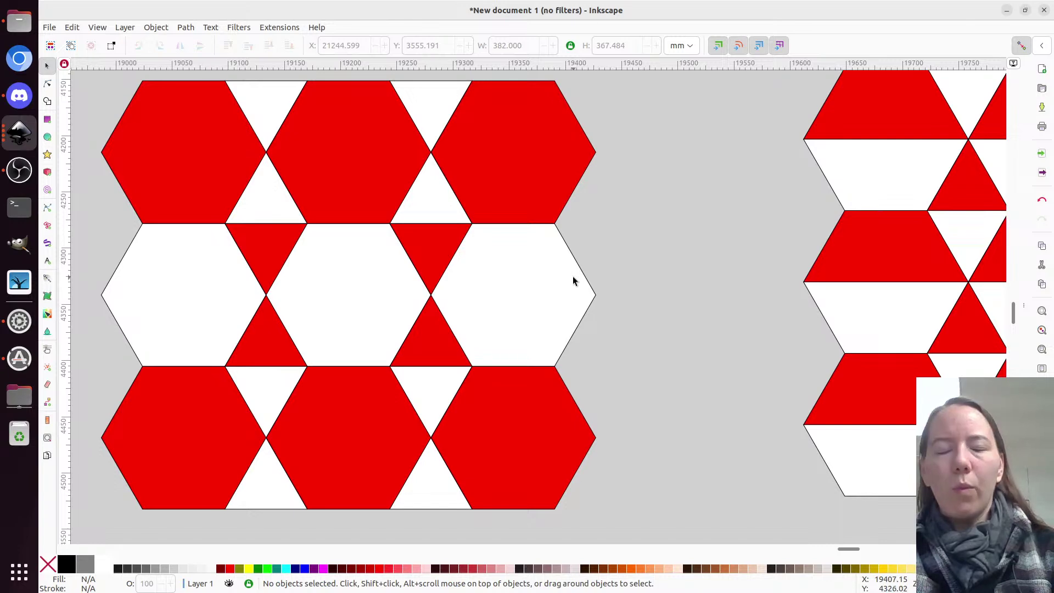
key("alt")
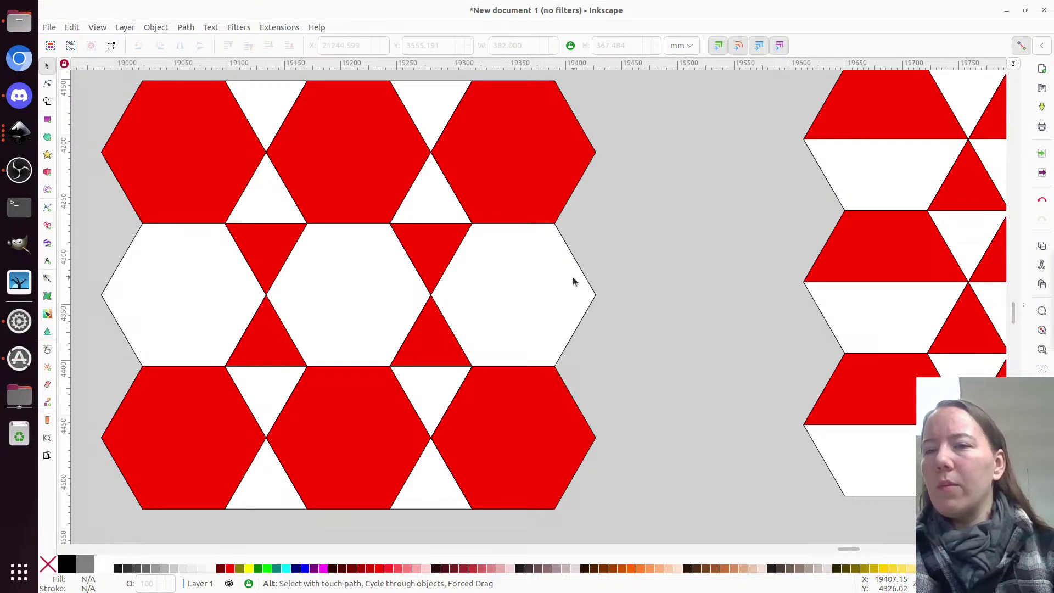
key("alt+Tab")
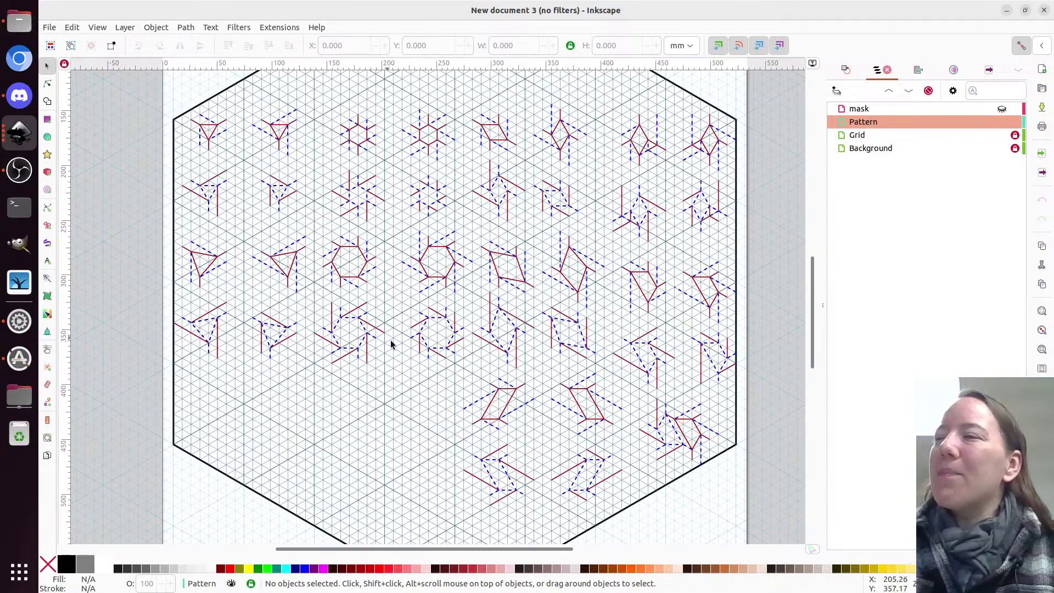
left_click(437, 134)
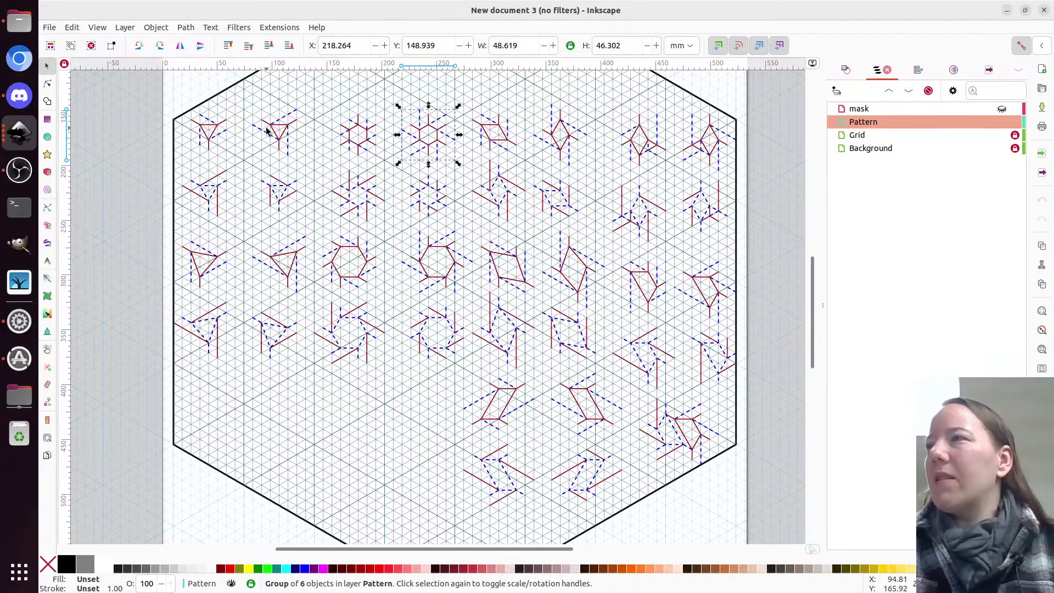
left_click(206, 130, "shift")
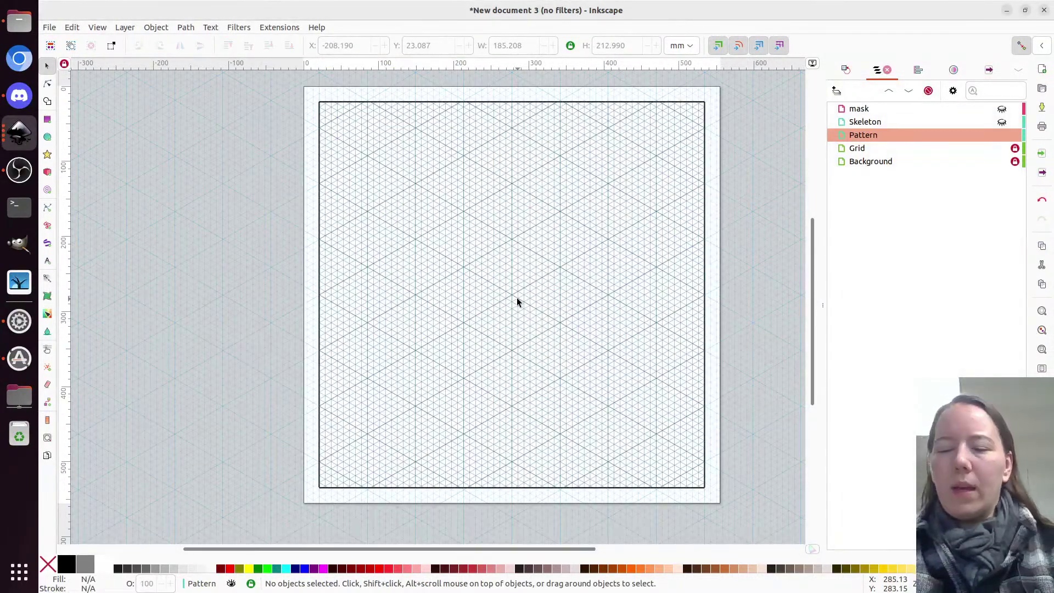
key("ctrl+v")
key("Escape")
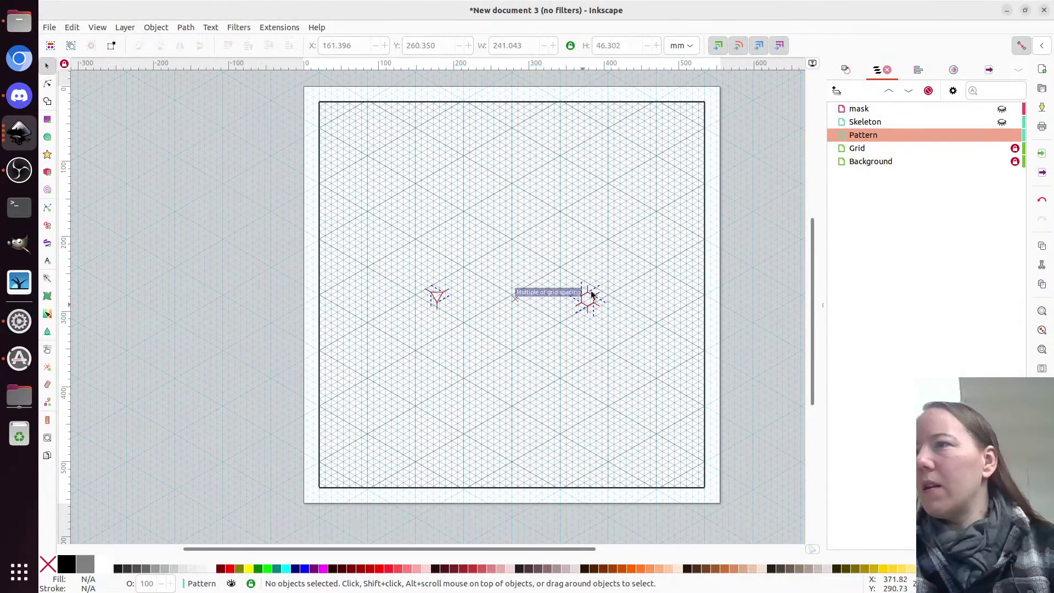
- Move the hexagon block to the page centre and place the triangle block at its lower left so their fold lines connect
left_click_drag(591, 300, 515, 298)
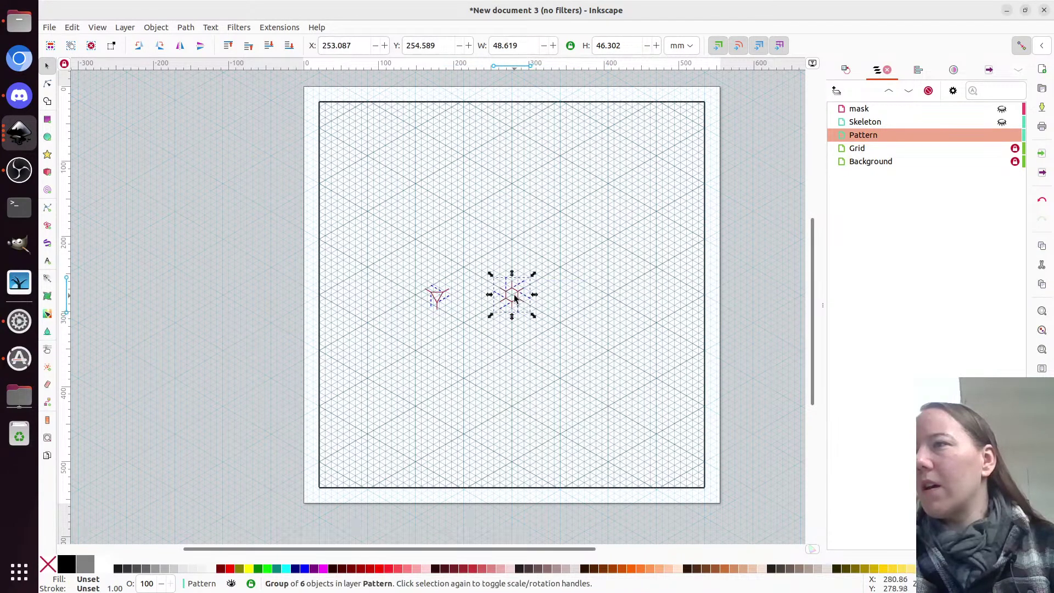
scroll(503, 348, "up", 2)
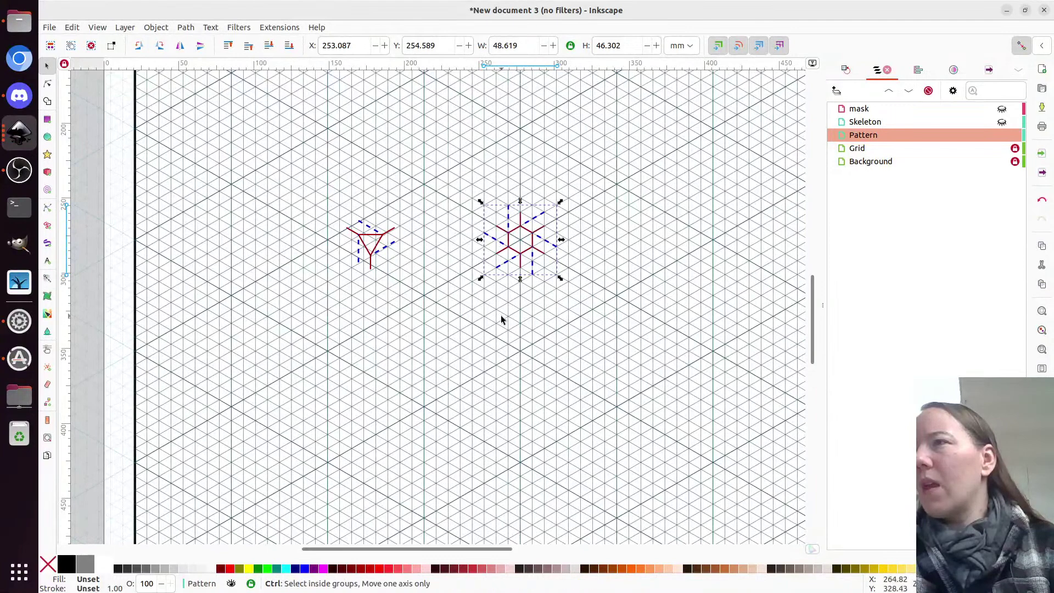
scroll(501, 318, "down", 1)
scroll(500, 317, "down", 1)
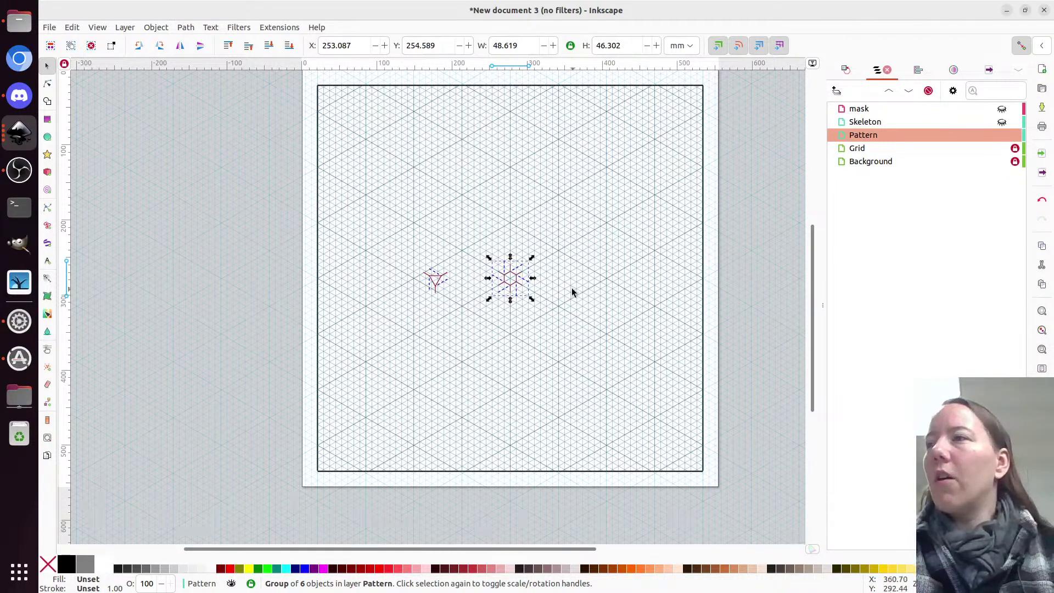
scroll(572, 288, "up", 3, "ctrl")
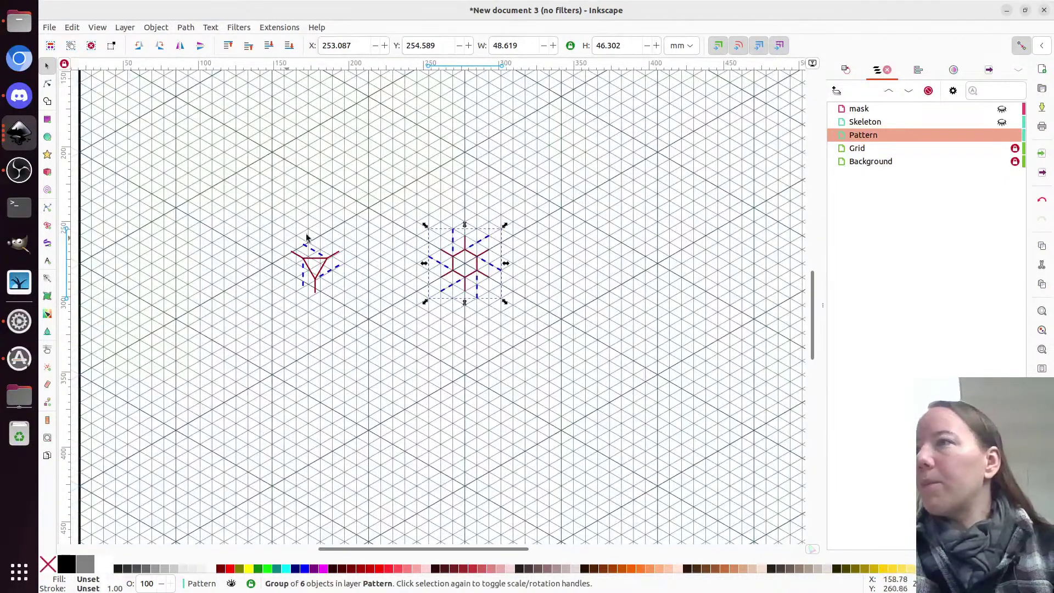
left_click_drag(316, 272, 419, 300)
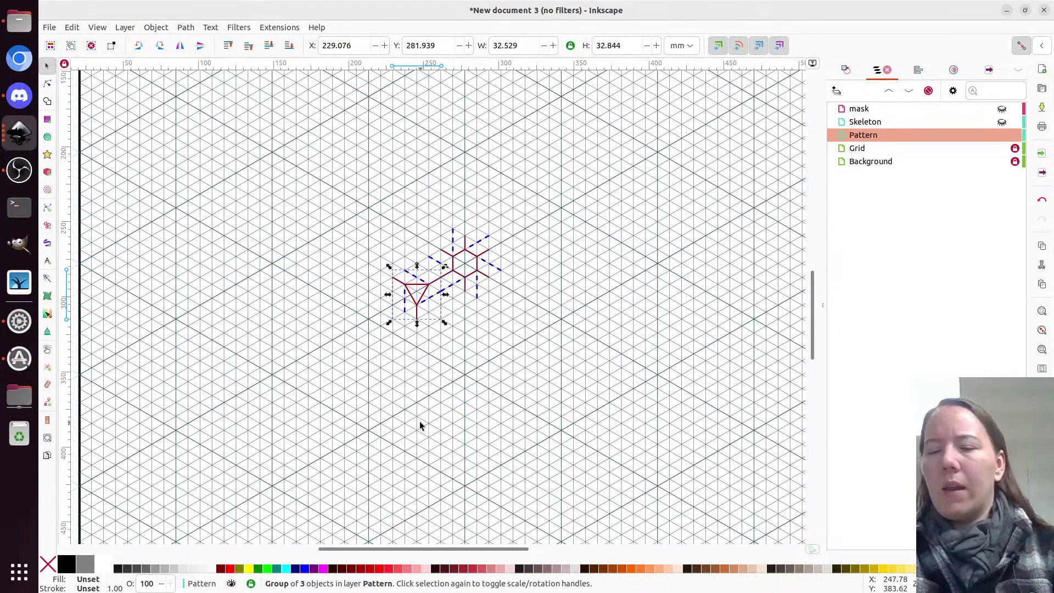
- Duplicate the triangle block rotated by 60° and place the copy at the hexagon's upper left so their fold lines connect
key("ctrl")
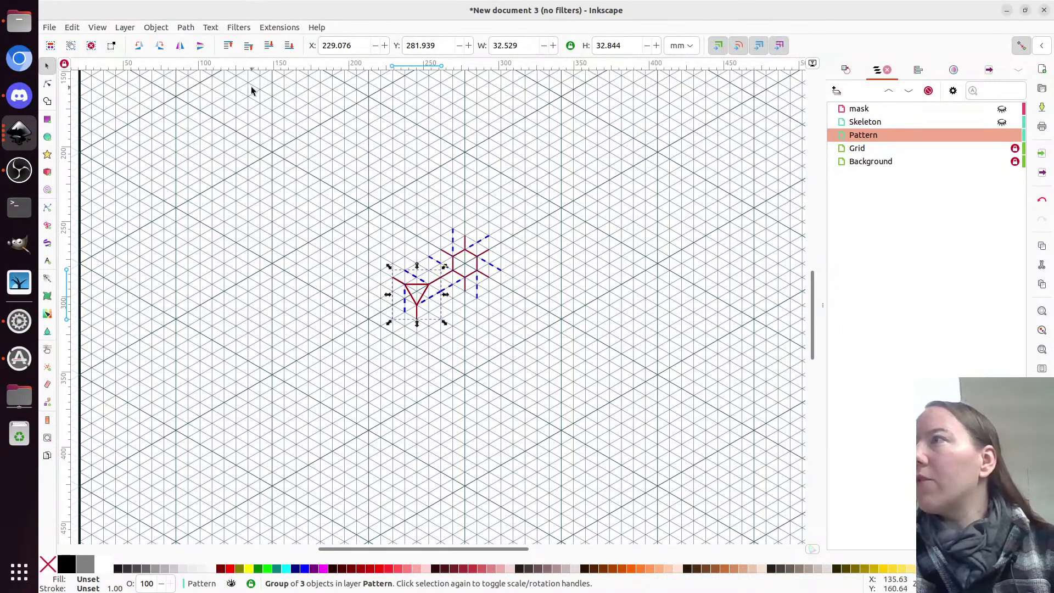
key("shift+ctrl+m")
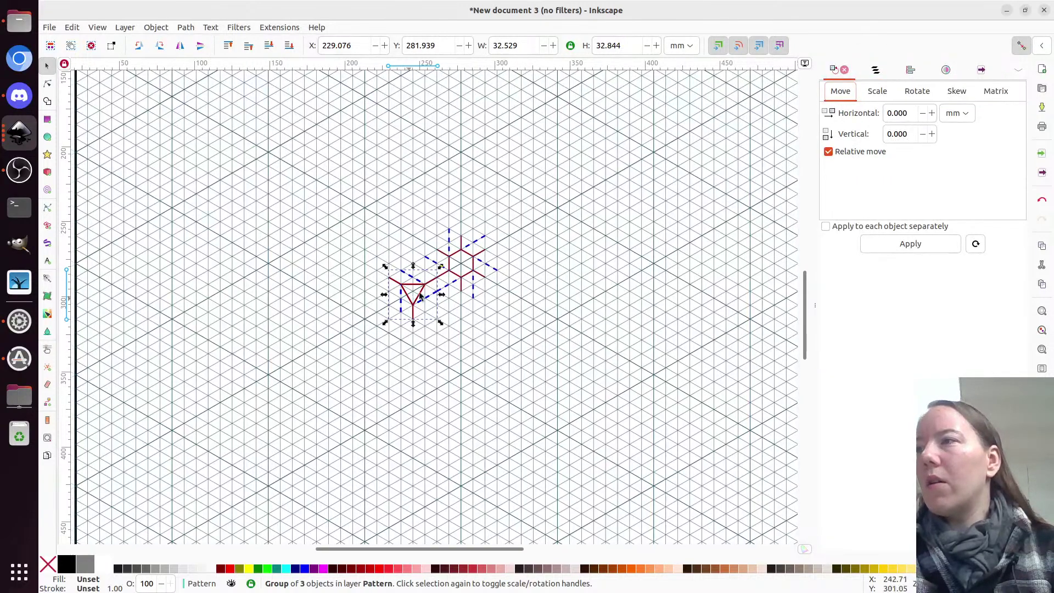
left_click(918, 92)
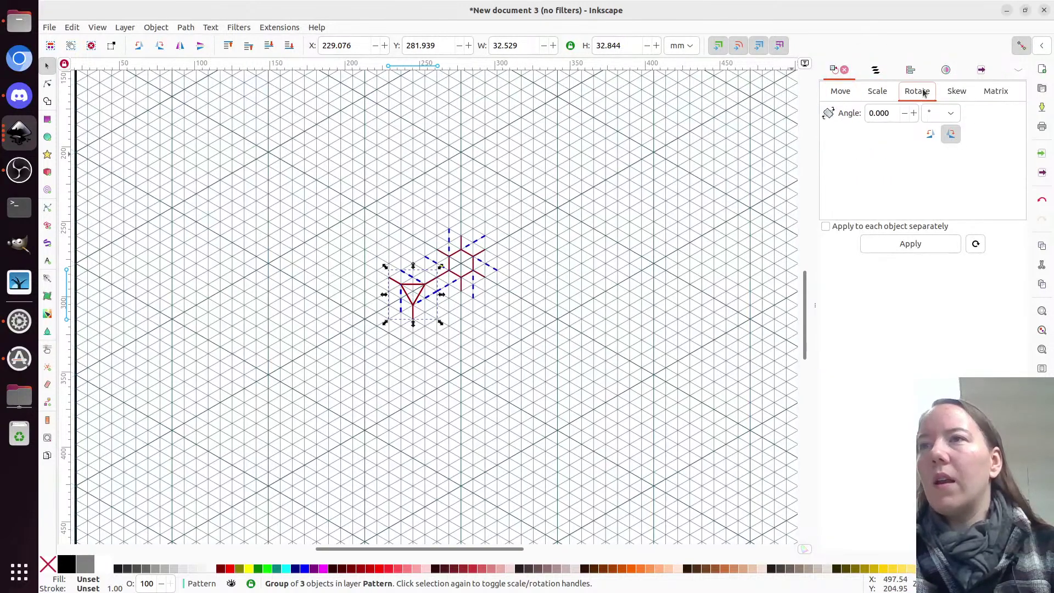
left_click(871, 114)
type("6")
key("Tab")
left_click(938, 247)
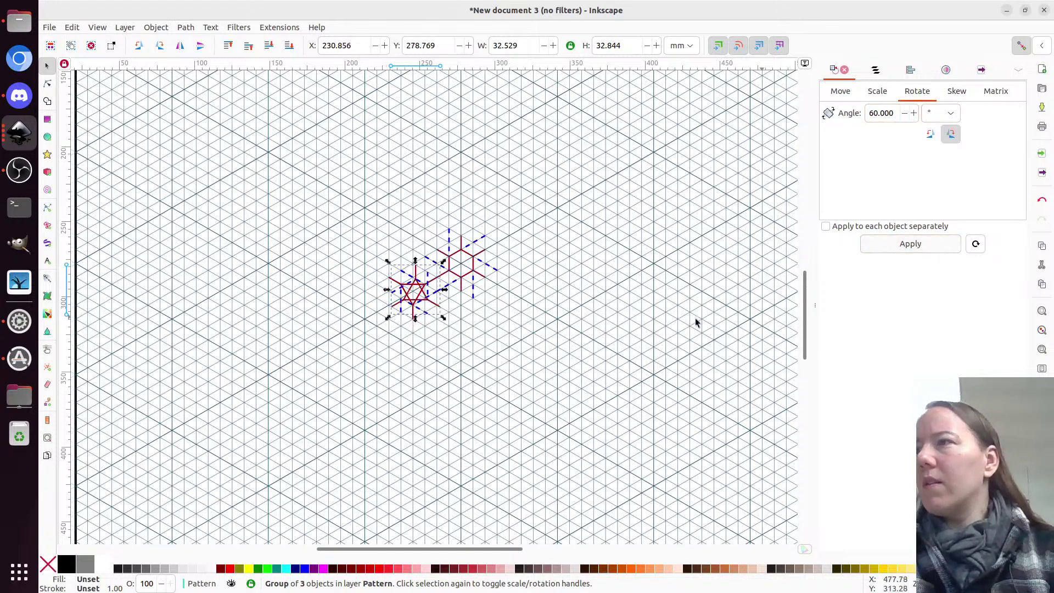
left_click_drag(414, 292, 401, 233)
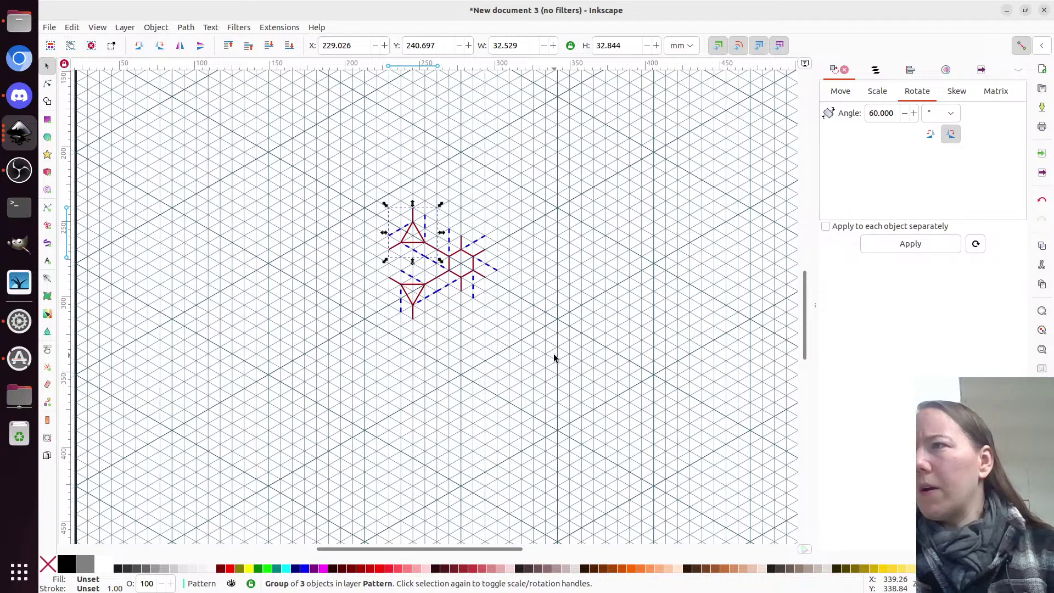
- Duplicate the hexagon and both triangle blocks together and place the copy directly to their left with the fold lines meeting
left_click(418, 300, "shift")
left_click(470, 278, "shift")
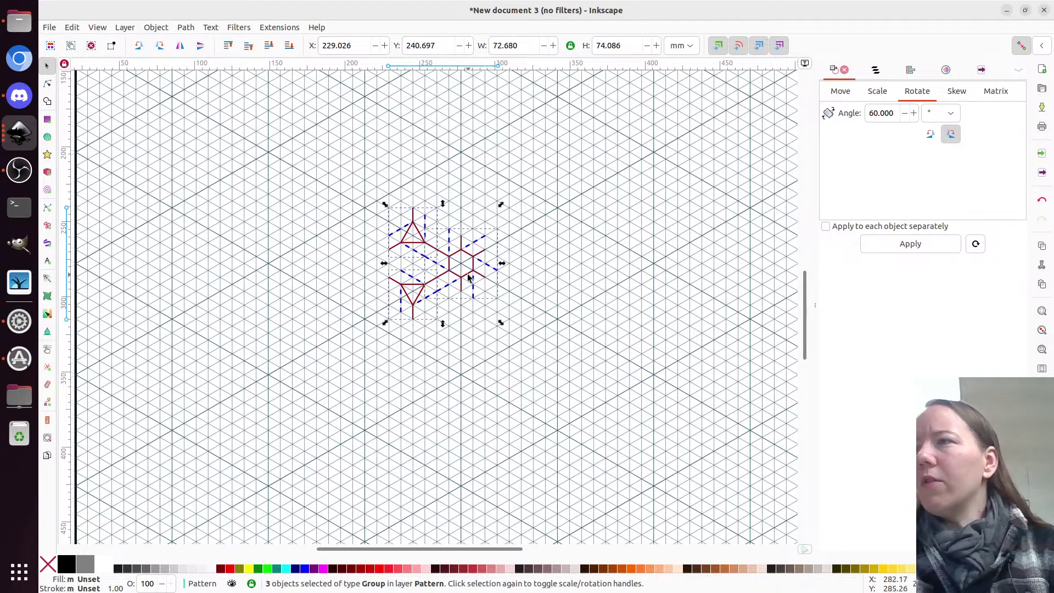
key("ctrl")
left_click_drag(468, 277, 369, 279)
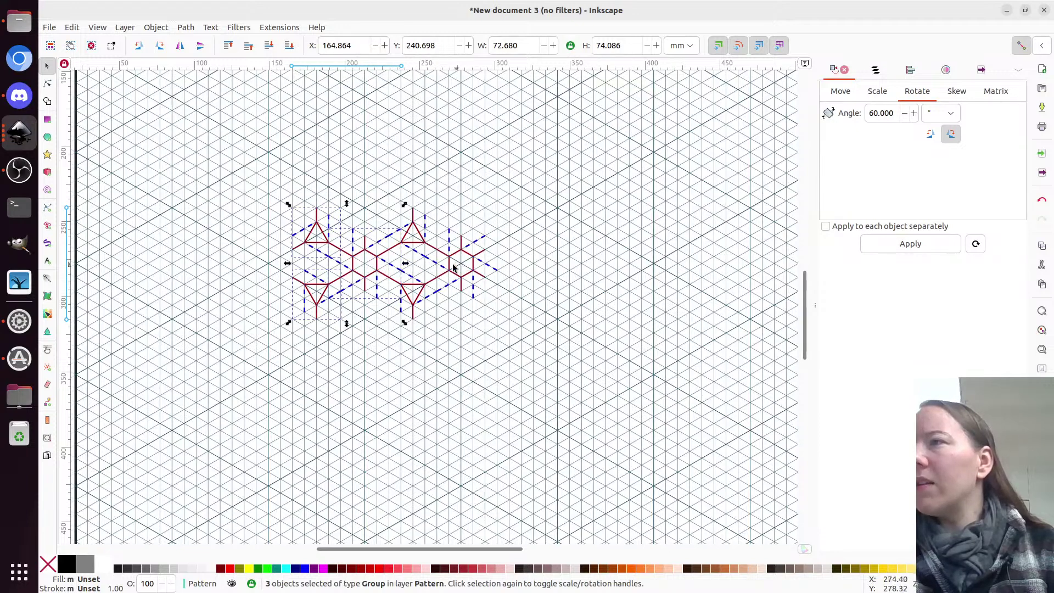
key("ctrl")
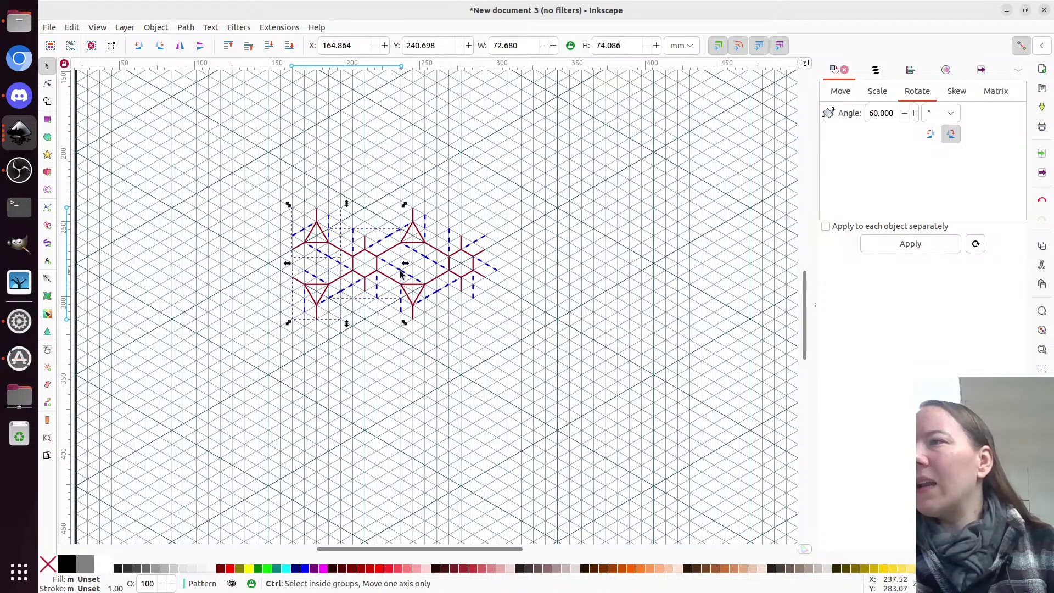
scroll(401, 275, "up", 5)
scroll(401, 274, "down", 2)
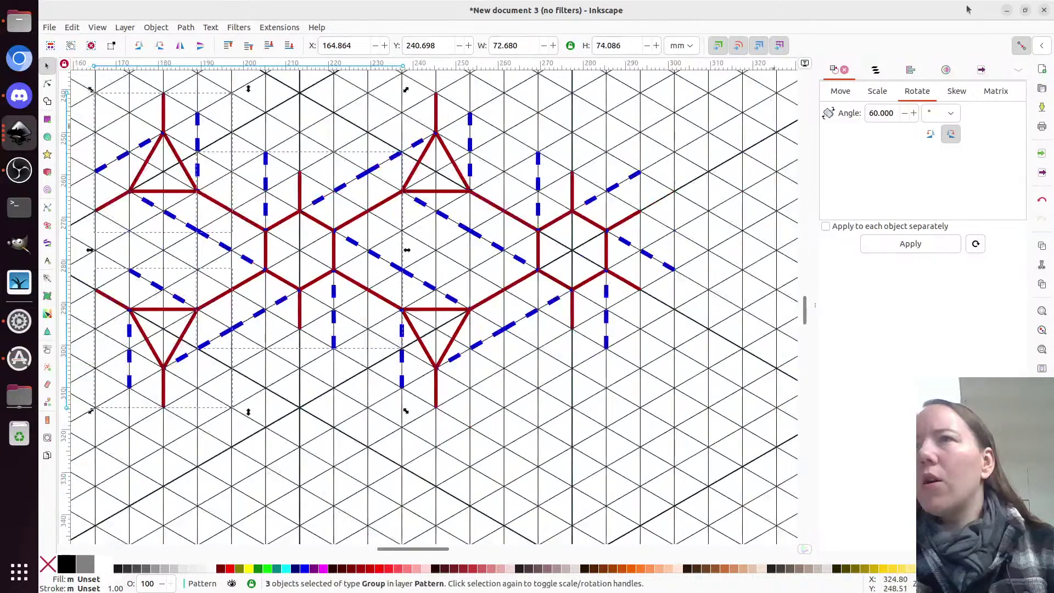
left_click(750, 336)
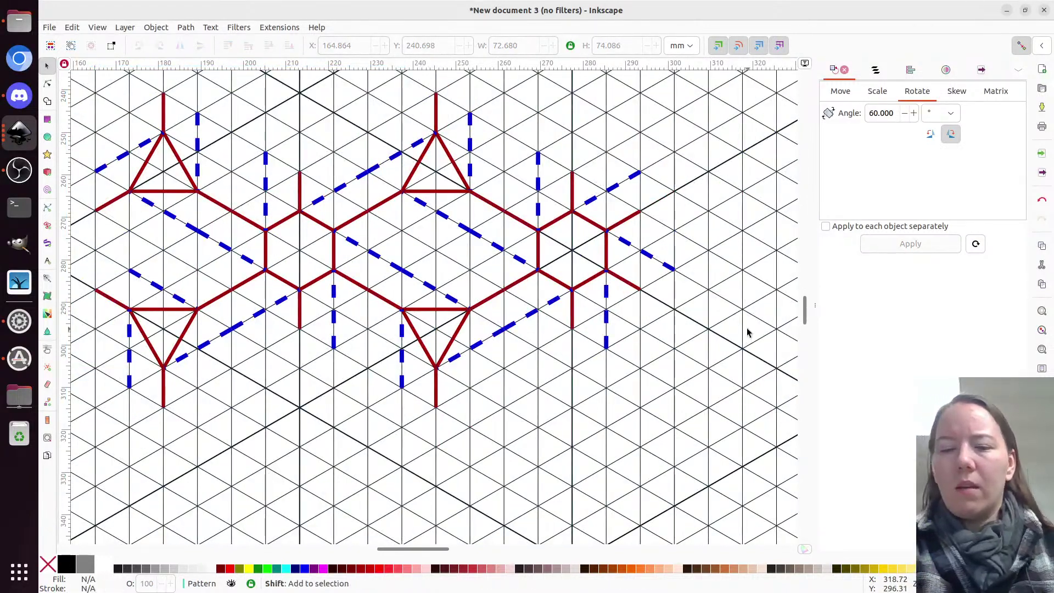
key("shift+F6")
left_click(300, 250)
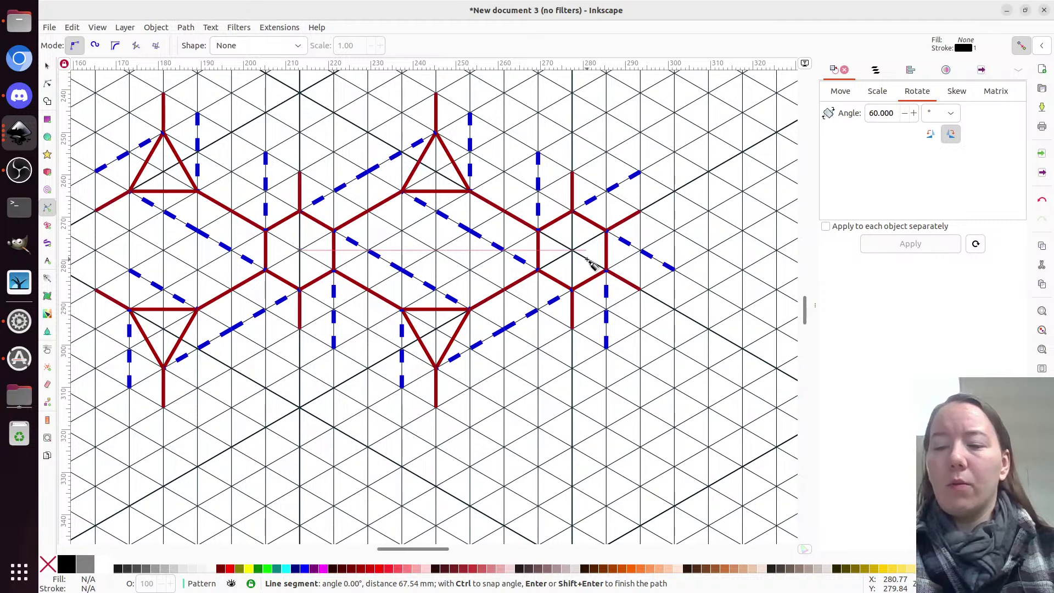
key("Escape")
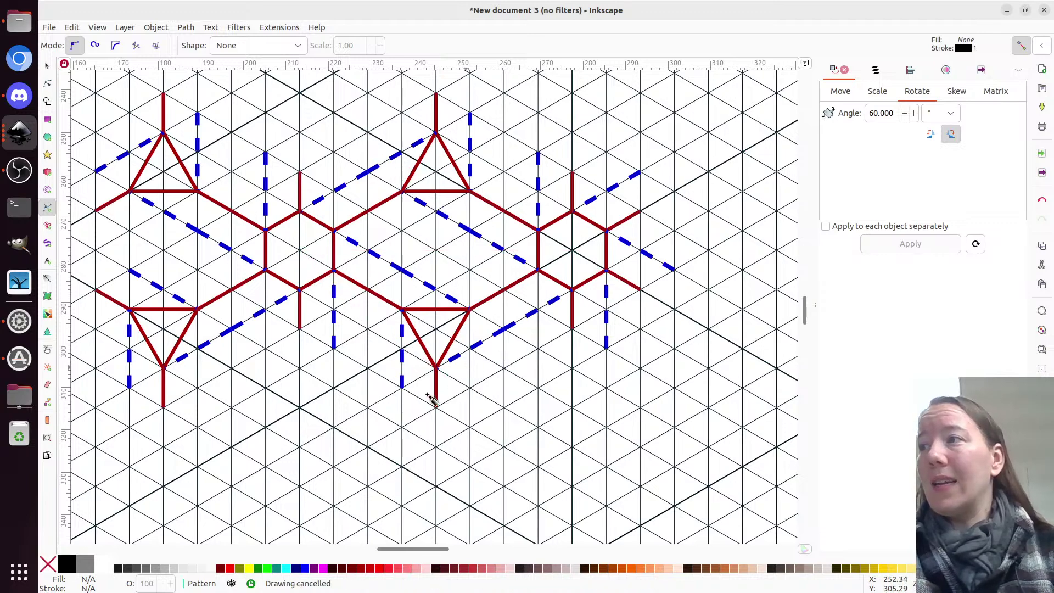
- Draw two horizontal guide lines about 112 mm long, one through the upper triangles' tips and one through the lower triangles' tips
scroll(614, 398, "down", 1)
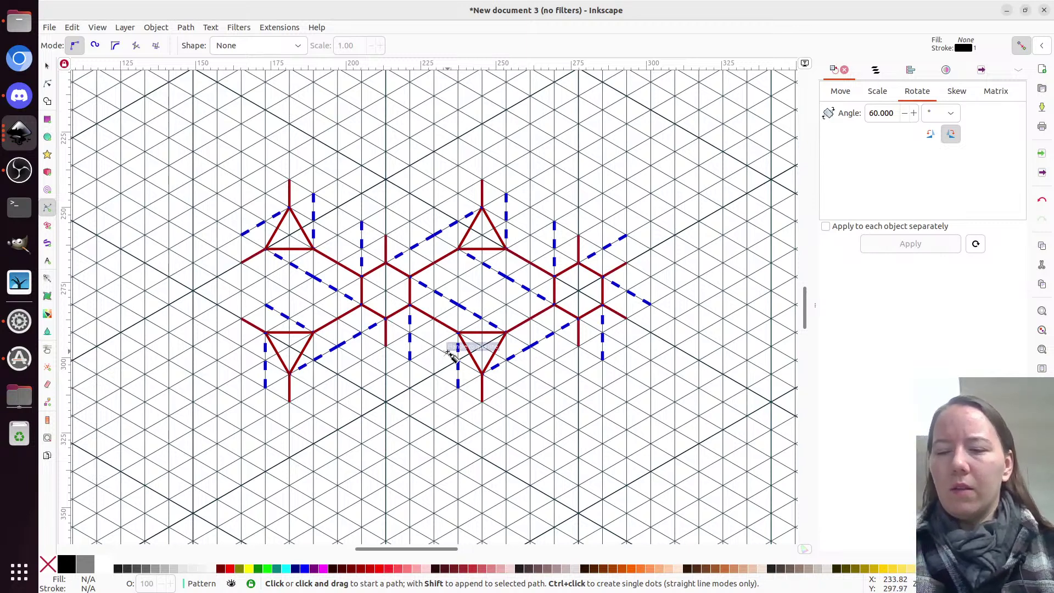
left_click(297, 212)
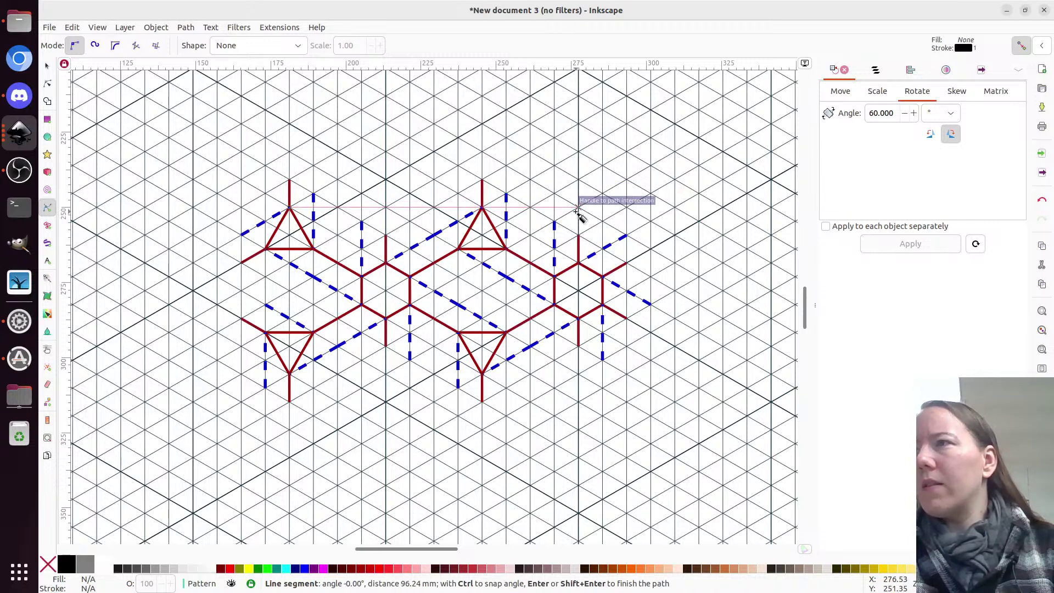
double_click(627, 208)
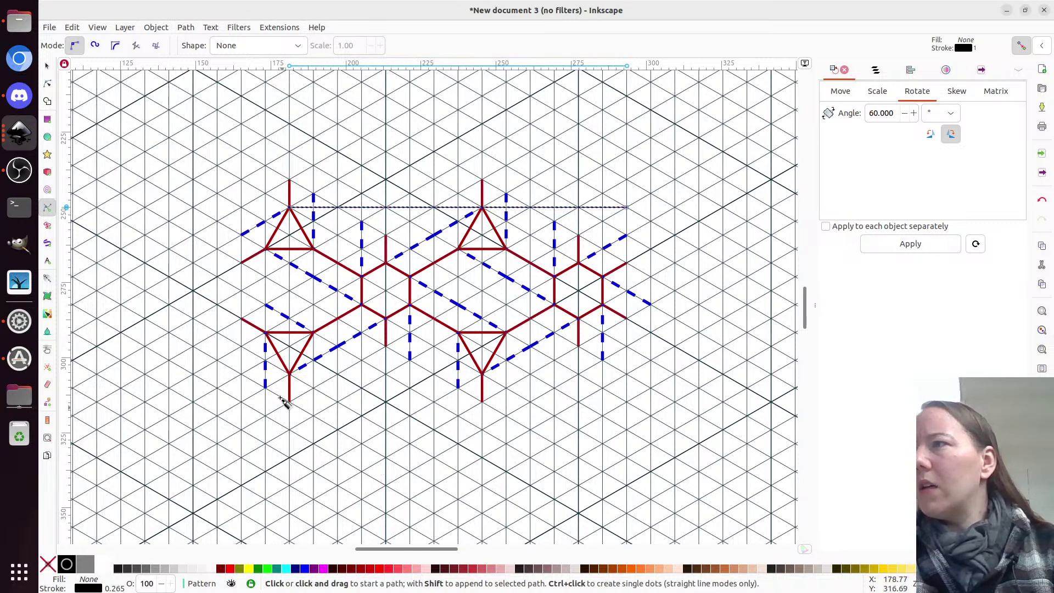
left_click(291, 374)
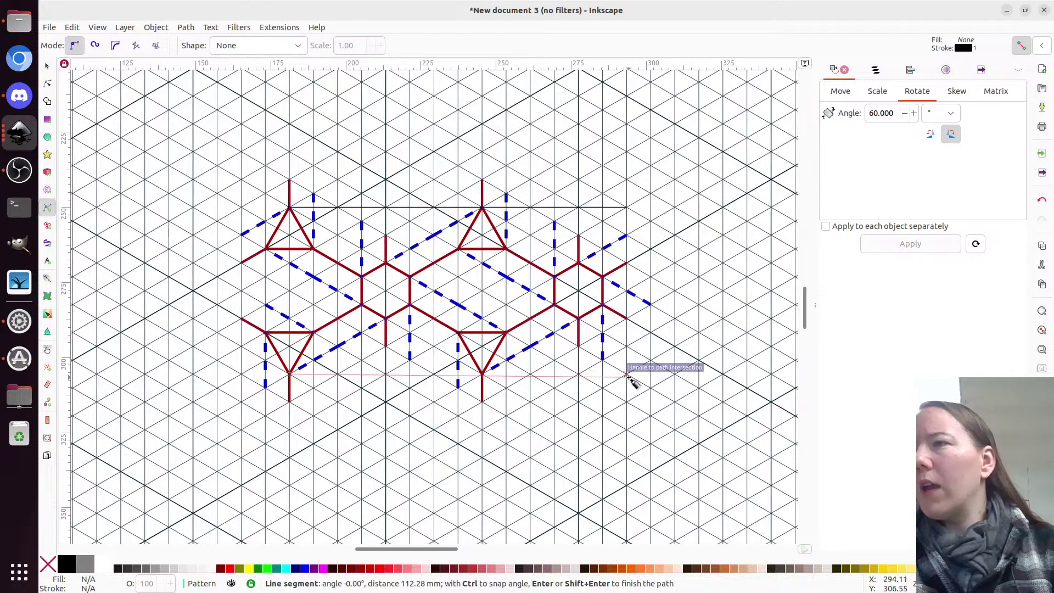
double_click(628, 374)
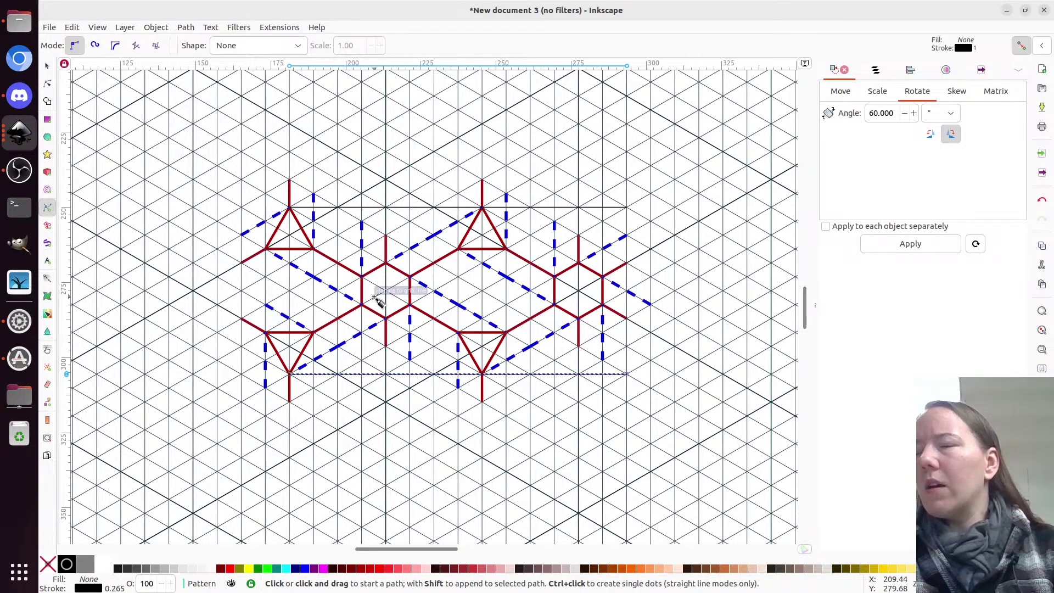
- Delete the left-hand copy of the hexagon block and its two triangle blocks, keeping the guide lines
scroll(356, 208, "up", 2, "ctrl")
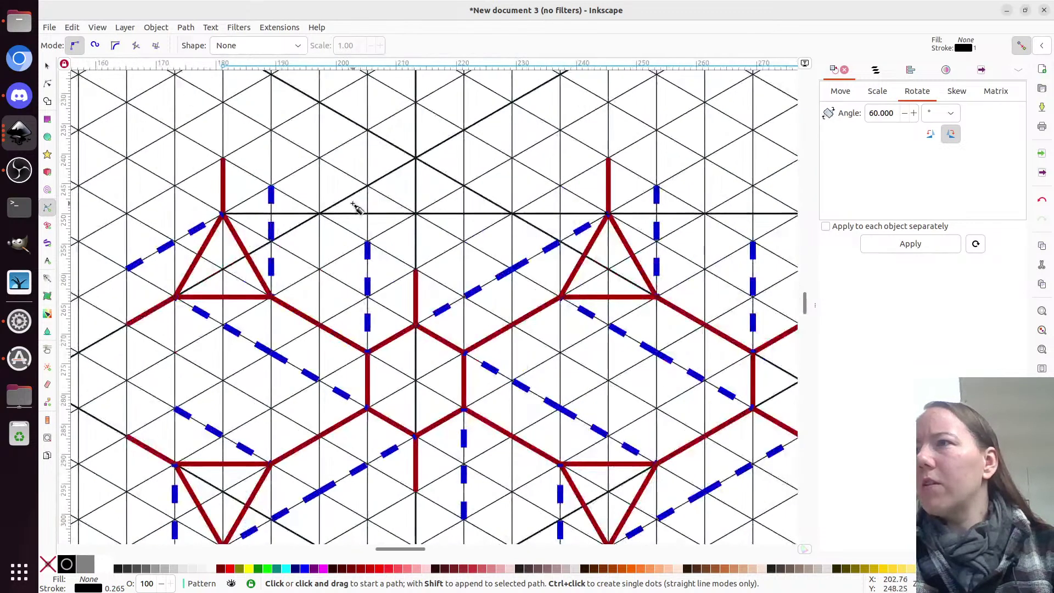
scroll(355, 207, "down", 1, "ctrl")
scroll(356, 208, "right", 5)
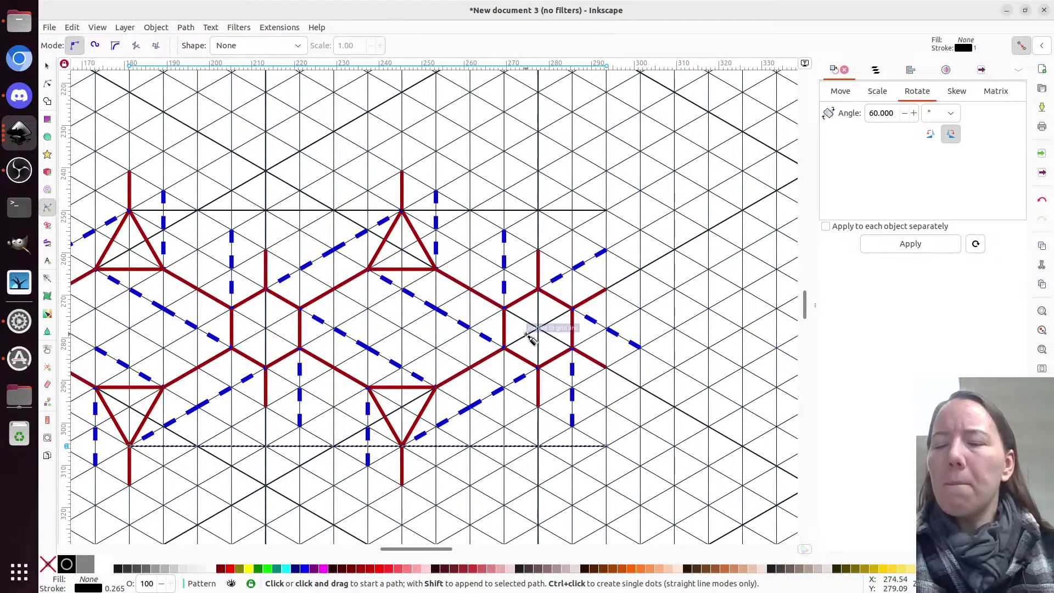
key("n")
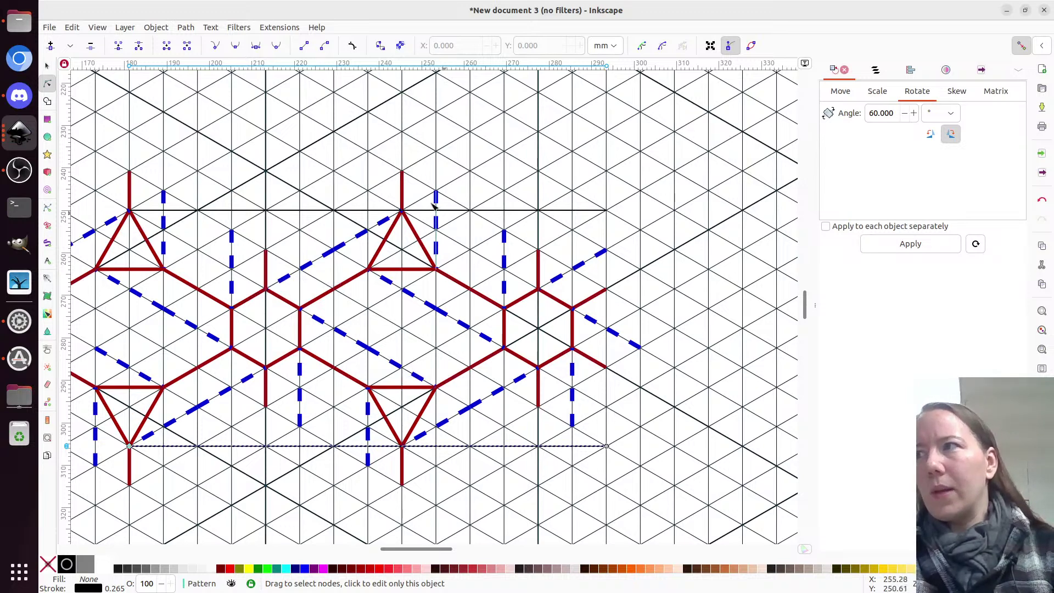
key("s")
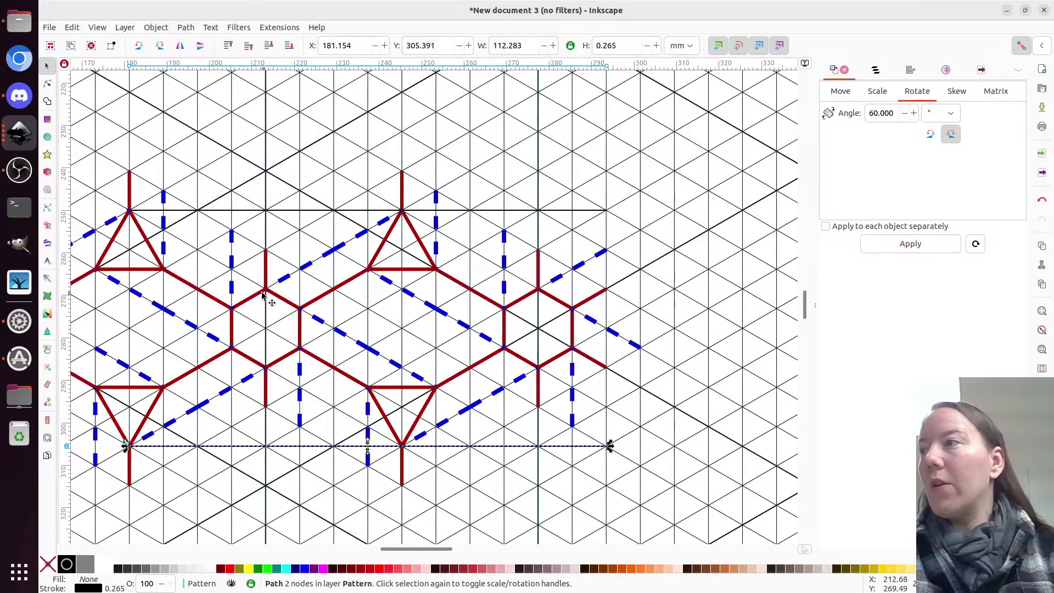
left_click(265, 294)
left_click(121, 268, "shift")
left_click(124, 389, "shift")
key("Delete")
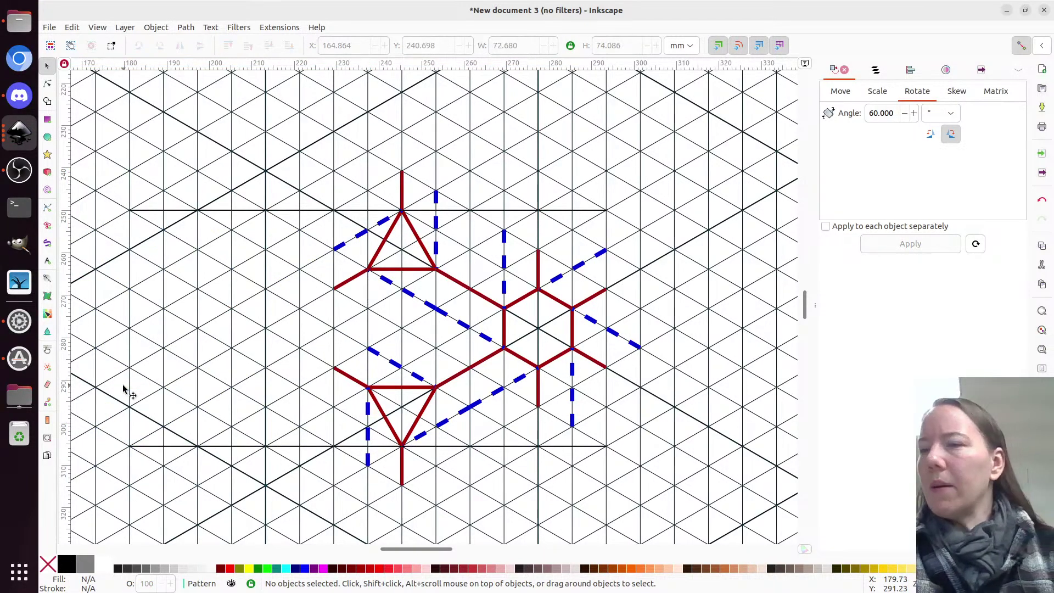
- Remove the solid vertical stub above the upper triangle and shorten its vertical dashed line to the upper guide line
key("n")
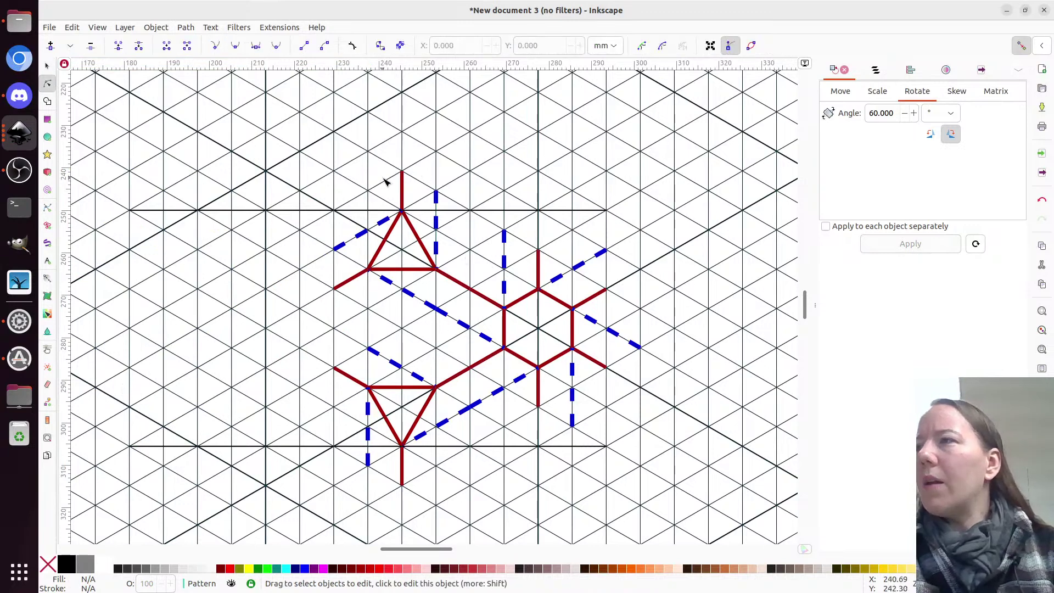
left_click(404, 176)
left_click(404, 172)
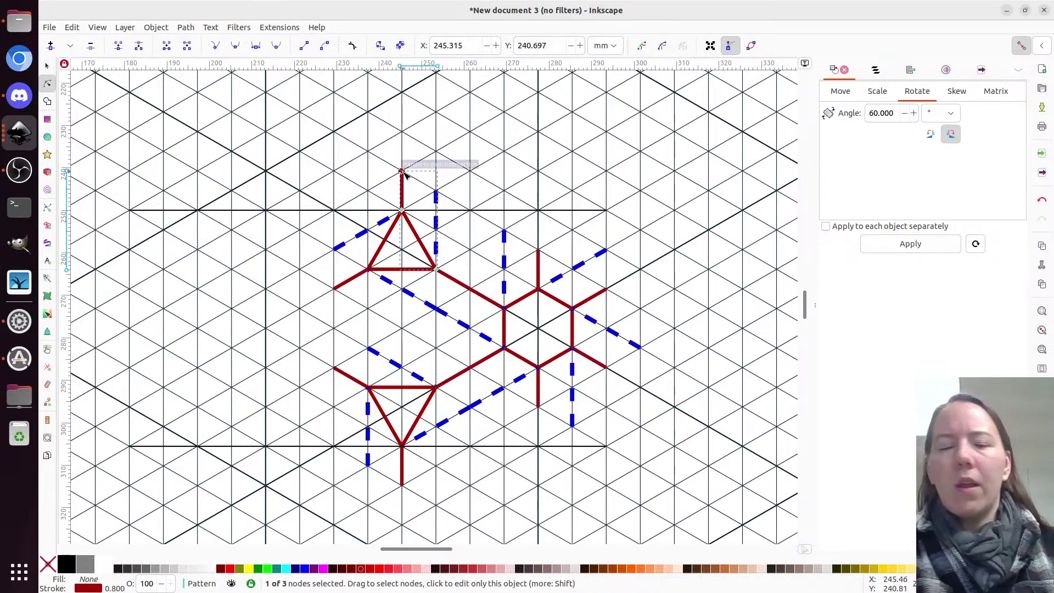
left_click(436, 194)
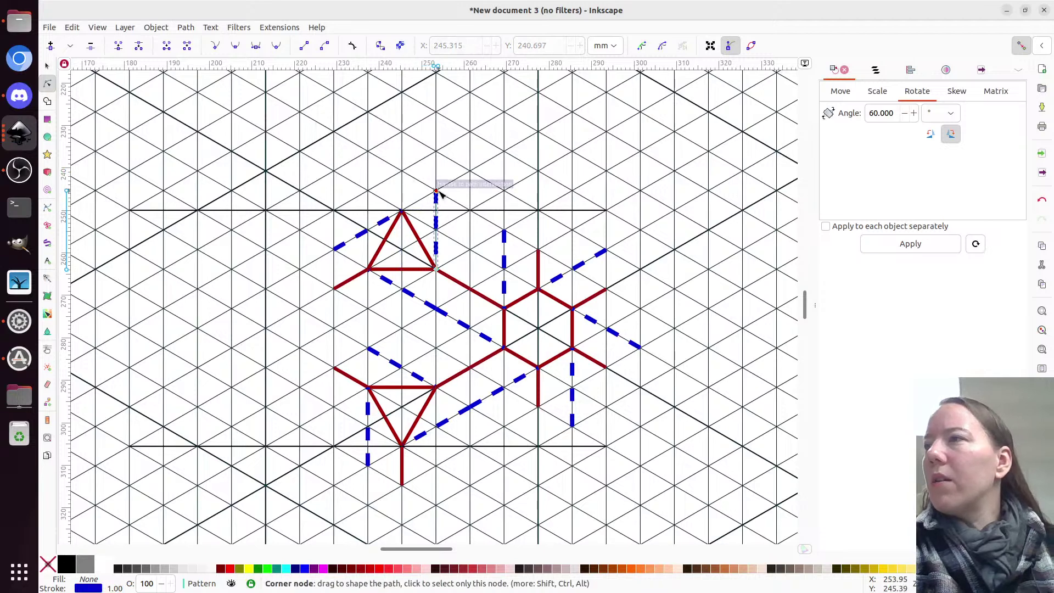
left_click_drag(438, 197, 439, 210)
- Extend the hexagon's upper vertical dashed and solid fold lines up to the upper guide line
left_click(505, 238)
left_click_drag(504, 232, 505, 213)
left_click(539, 256)
left_click_drag(540, 252, 539, 210)
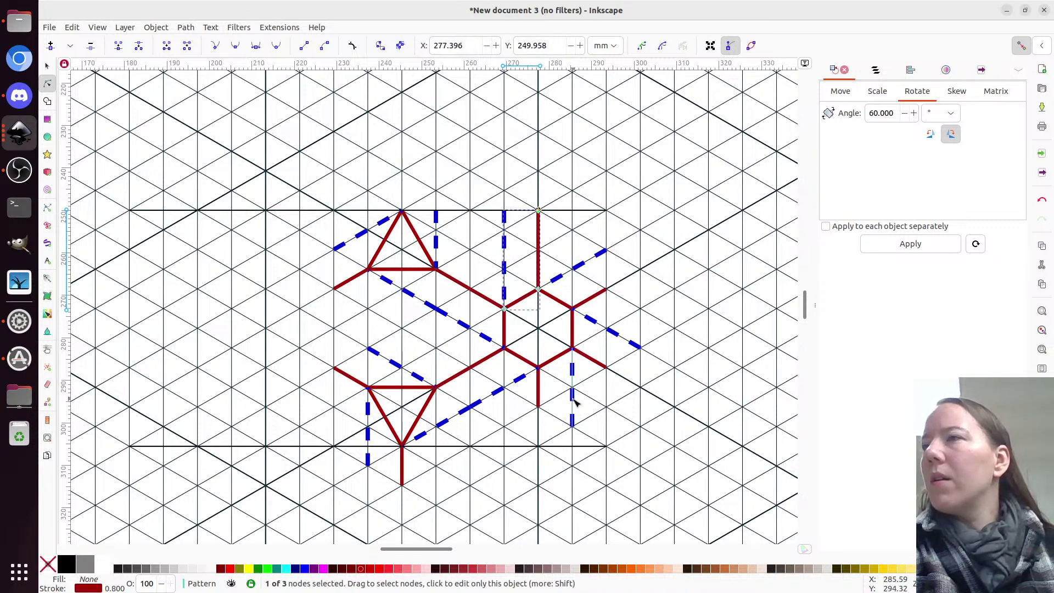
- Remove the solid vertical stub below the lower triangle and shorten its vertical dashed line to the lower guide line
left_click(402, 485)
key("Delete")
left_click(368, 439)
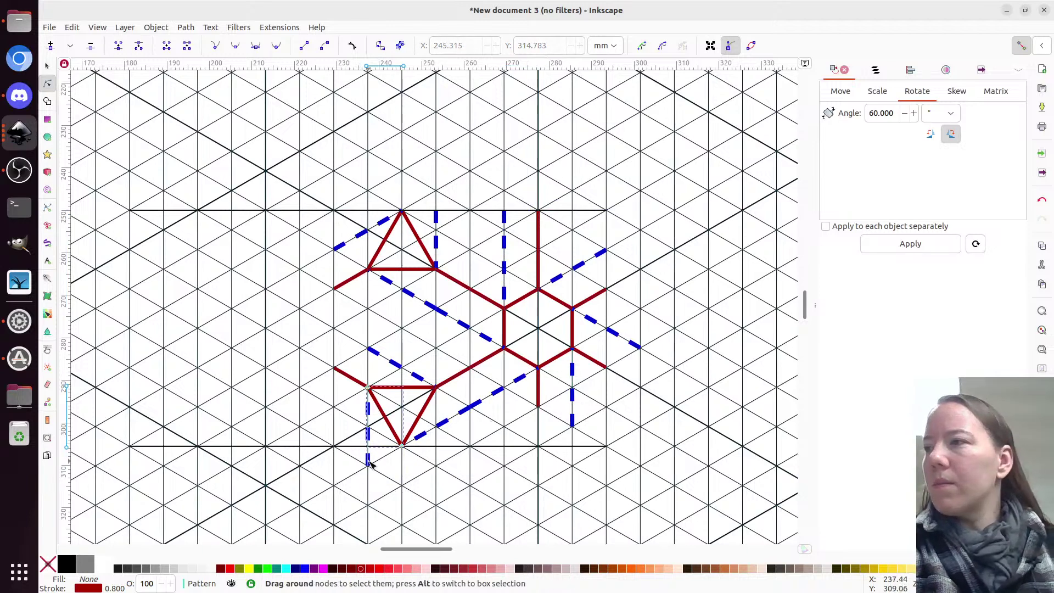
left_click_drag(369, 464, 372, 454)
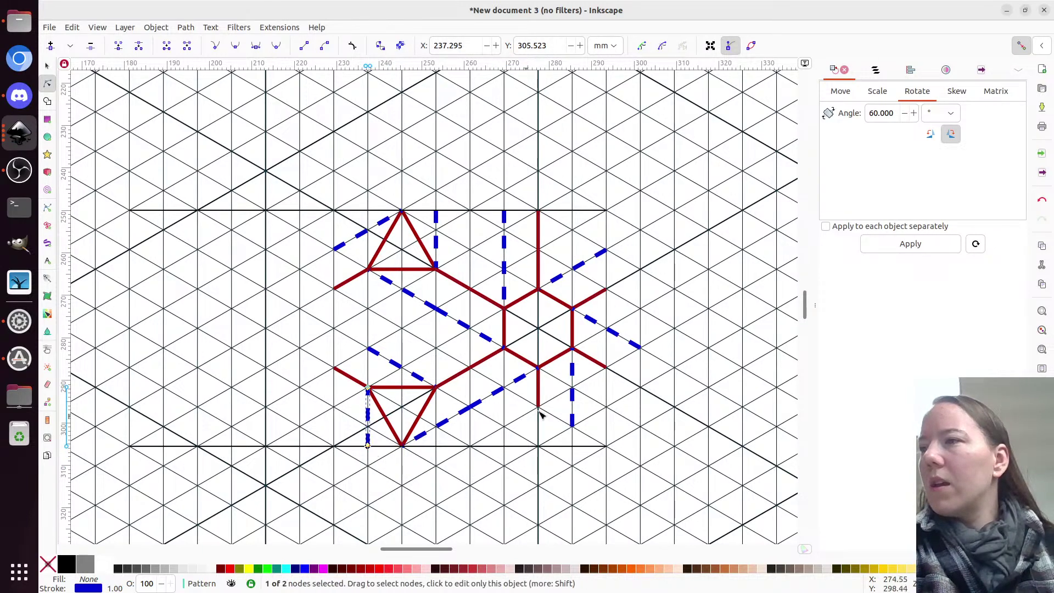
- Extend the hexagon's lower vertical solid and dashed fold lines down to the lower guide line
left_click(538, 406)
left_click_drag(539, 407, 576, 450)
left_click(572, 425)
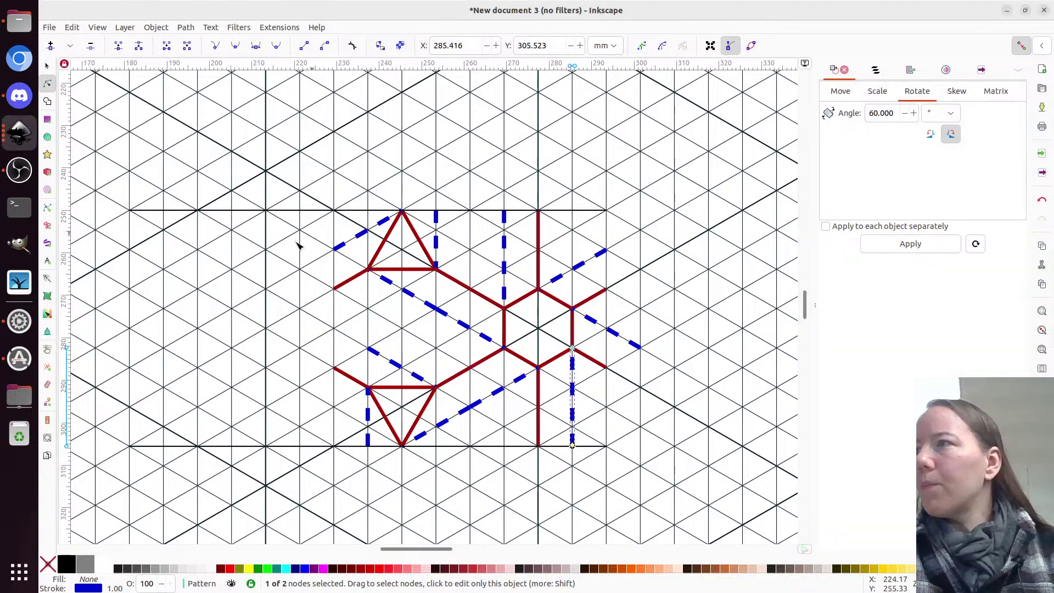
- Delete both horizontal guide lines
key("s")
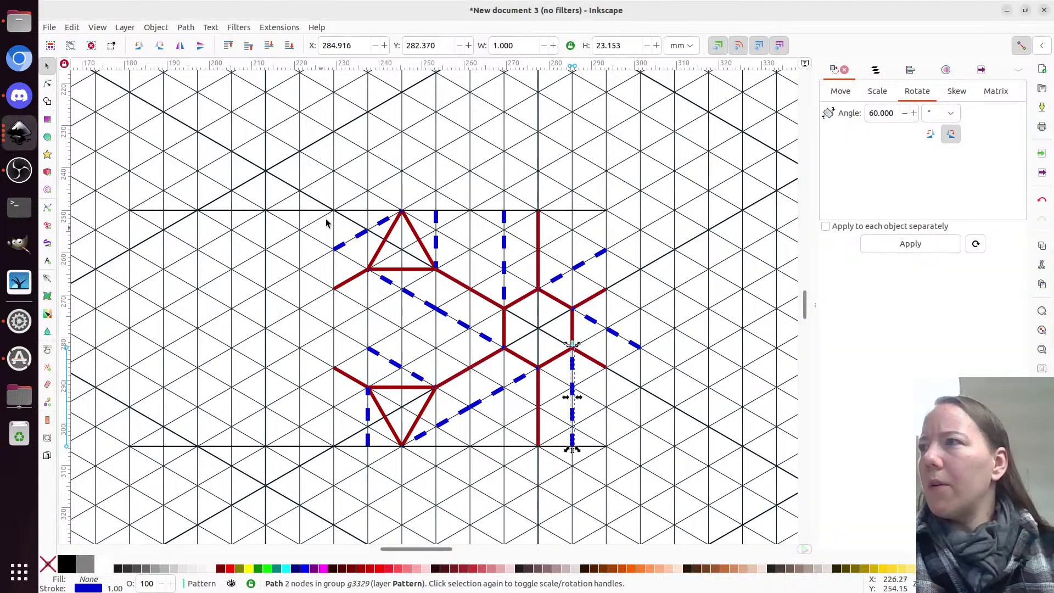
left_click(297, 212)
left_click(286, 448, "shift")
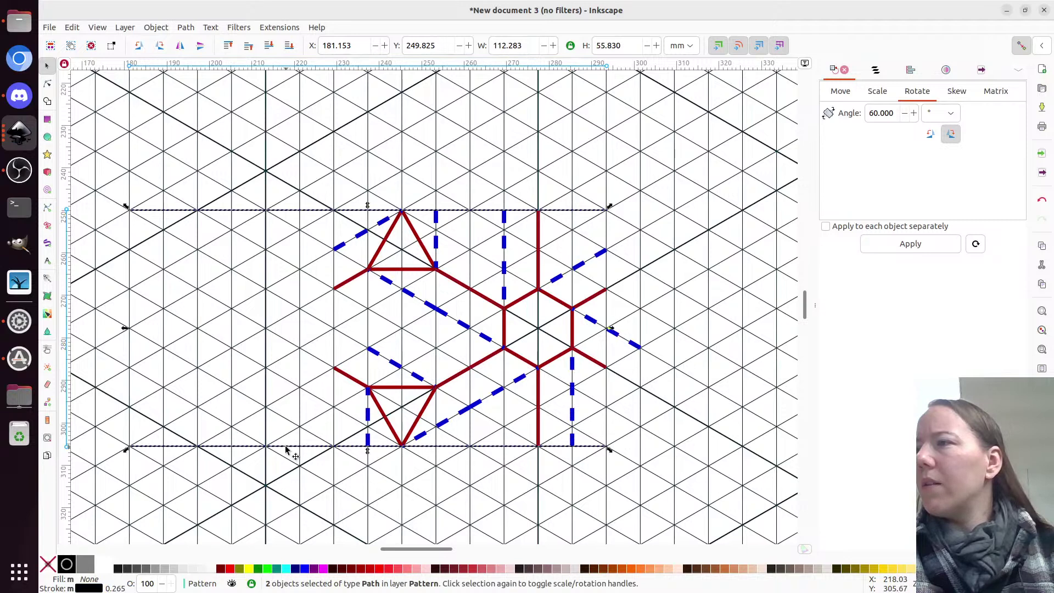
key("Delete")
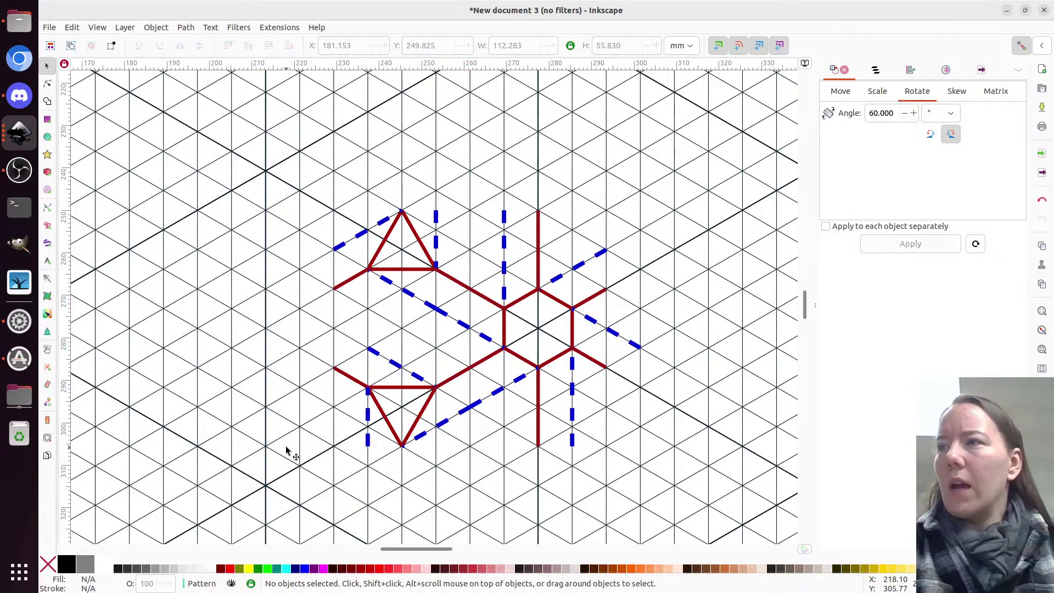
- Group the hexagon and both triangle blocks, and overlay a vertically flipped duplicate of the group in the same place
key("ctrl+a")
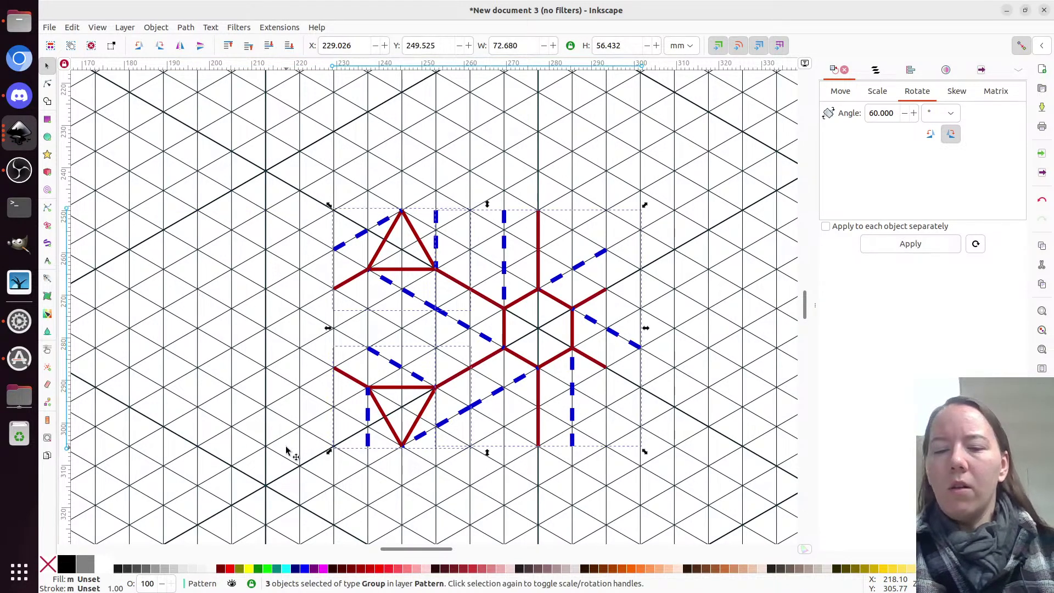
key("ctrl+g")
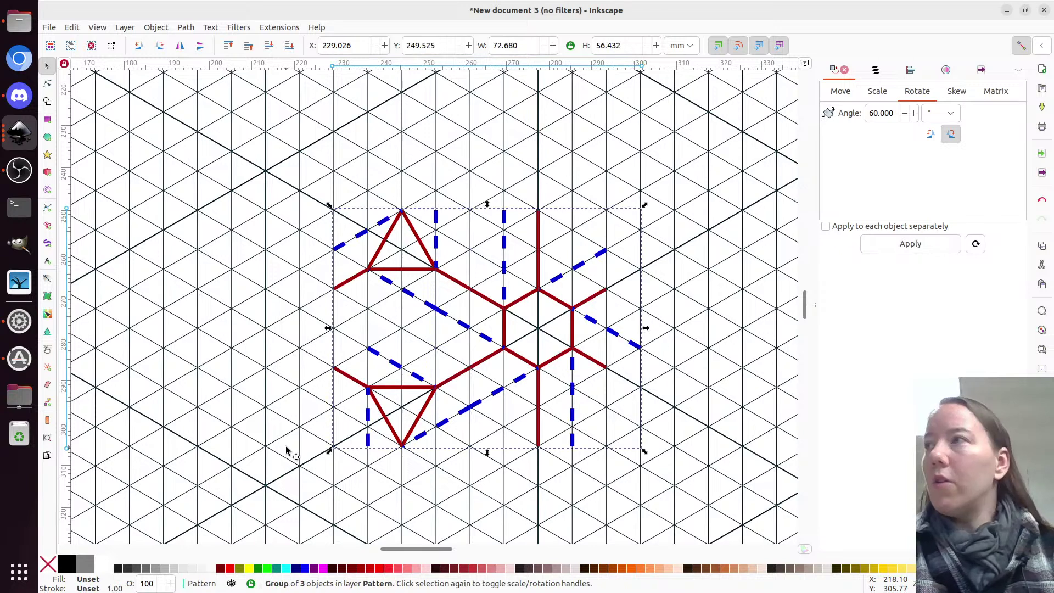
left_click(200, 48)
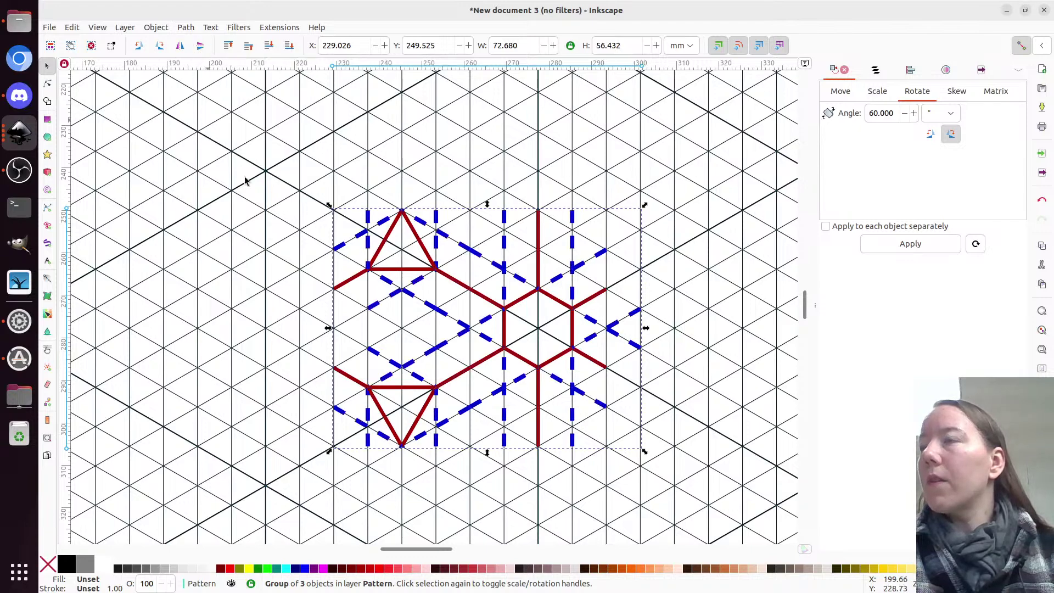
- Move the flipped duplicate directly above the original so their triangle tips and vertical fold lines meet, and group both halves
scroll(519, 374, "down", 1)
key("ctrl+d")
left_click_drag(523, 324, 527, 156)
scroll(554, 417, "down", 1)
scroll(554, 418, "up", 1)
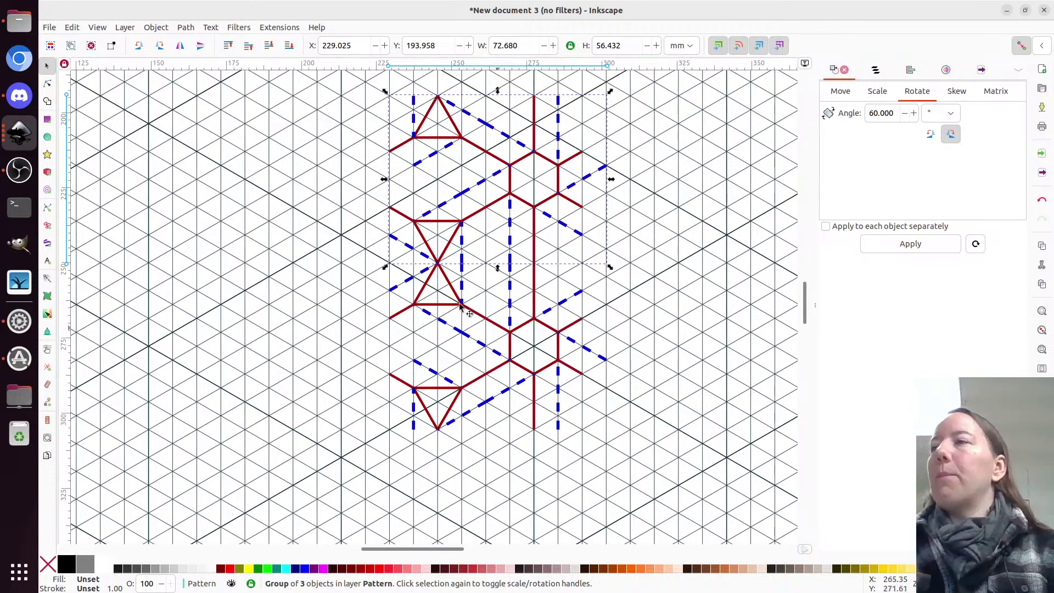
scroll(603, 365, "up", 2)
key("ctrl+a")
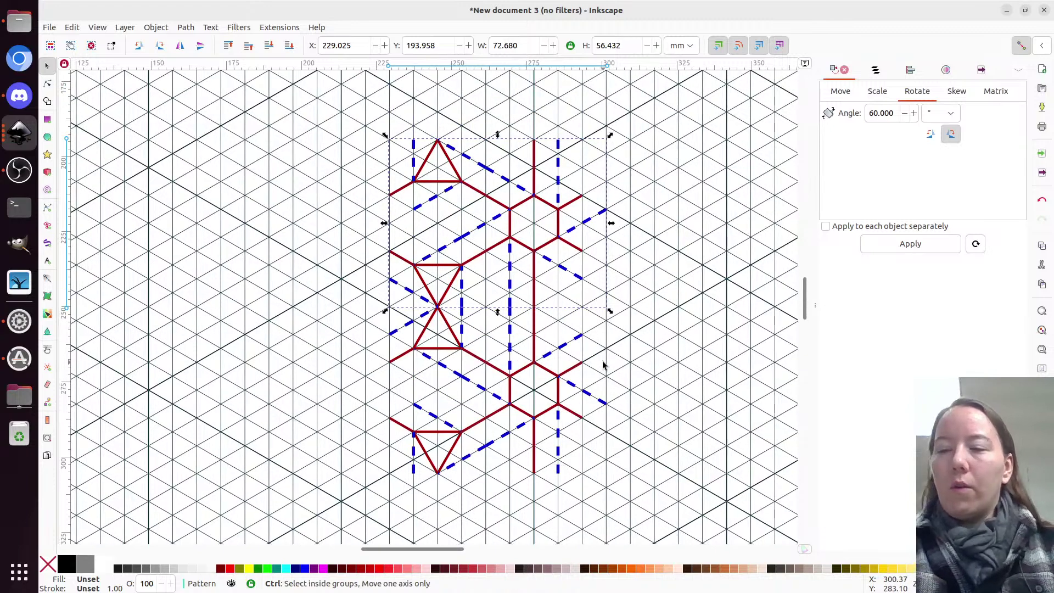
key("ctrl+g")
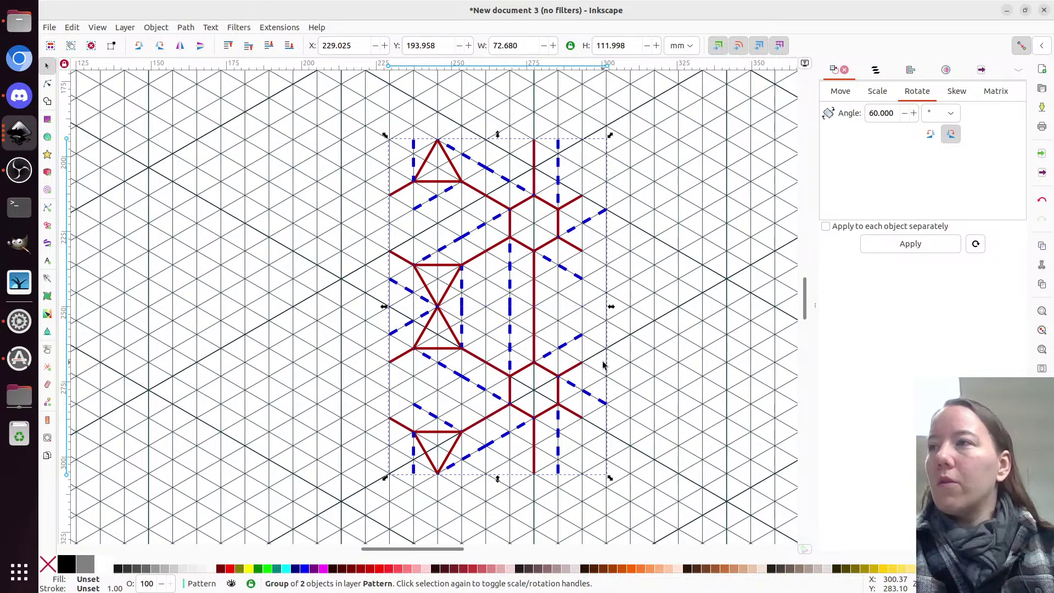
- Place a duplicate of the grouped unit to its left, and duplicate that pair leftward to form an adjoining row of four units
key("minus")
scroll(436, 335, "down", 4)
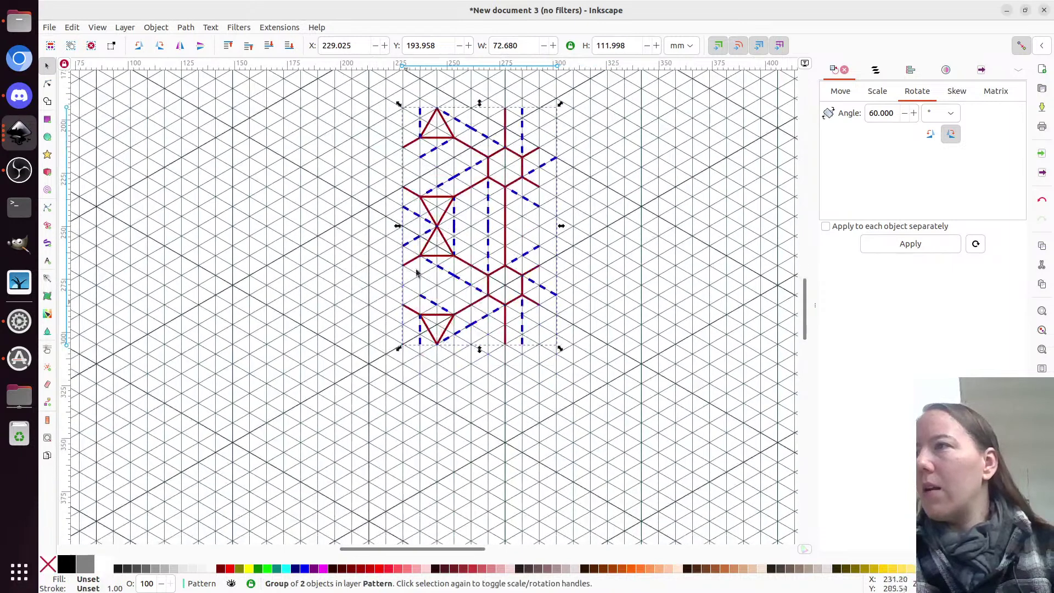
left_click_drag(513, 184, 378, 184)
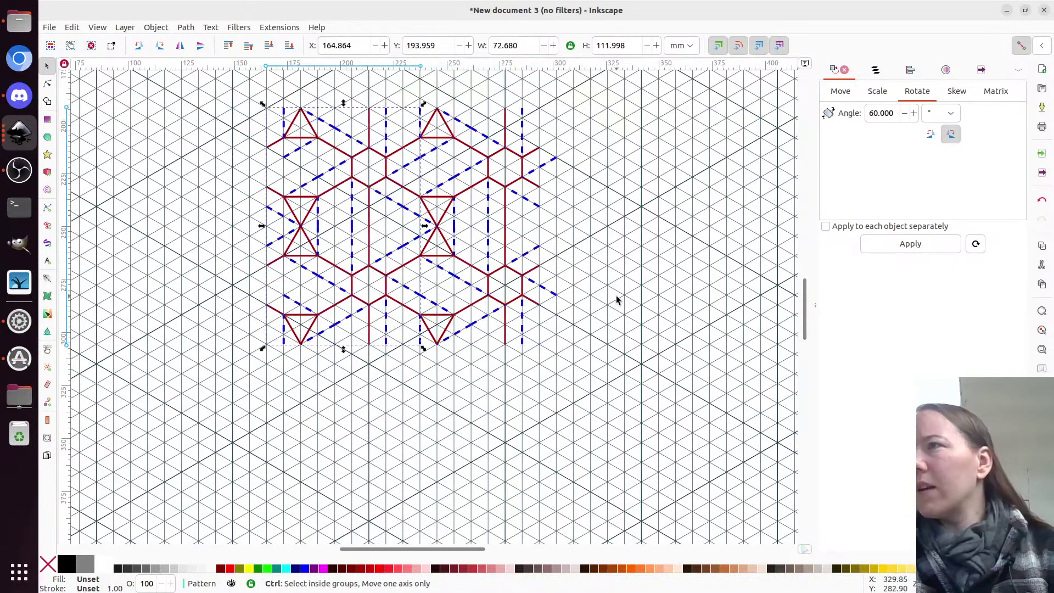
scroll(616, 299, "down", 1)
key("ctrl+a")
key("ctrl+d")
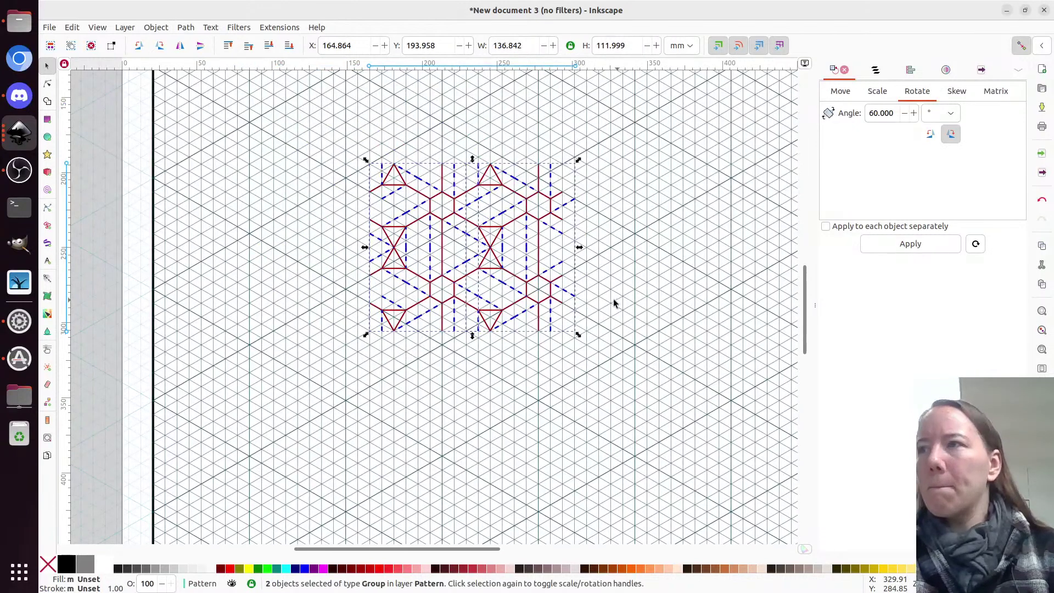
left_click_drag(536, 286, 338, 284)
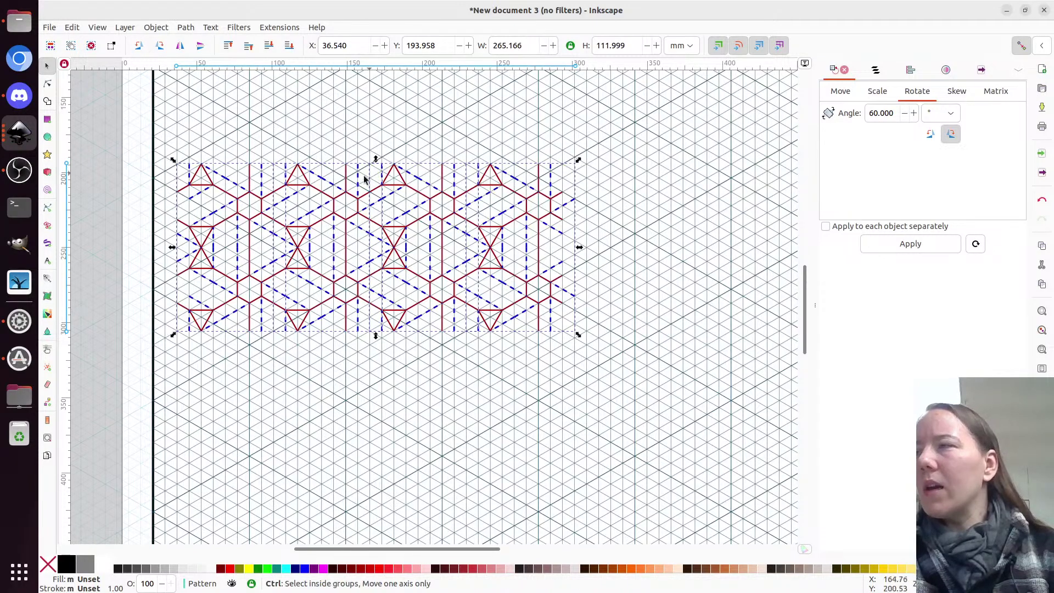
- Duplicate the whole four-unit row directly below itself so the crease lines connect, and deselect everything
left_click_drag(257, 212, 252, 369)
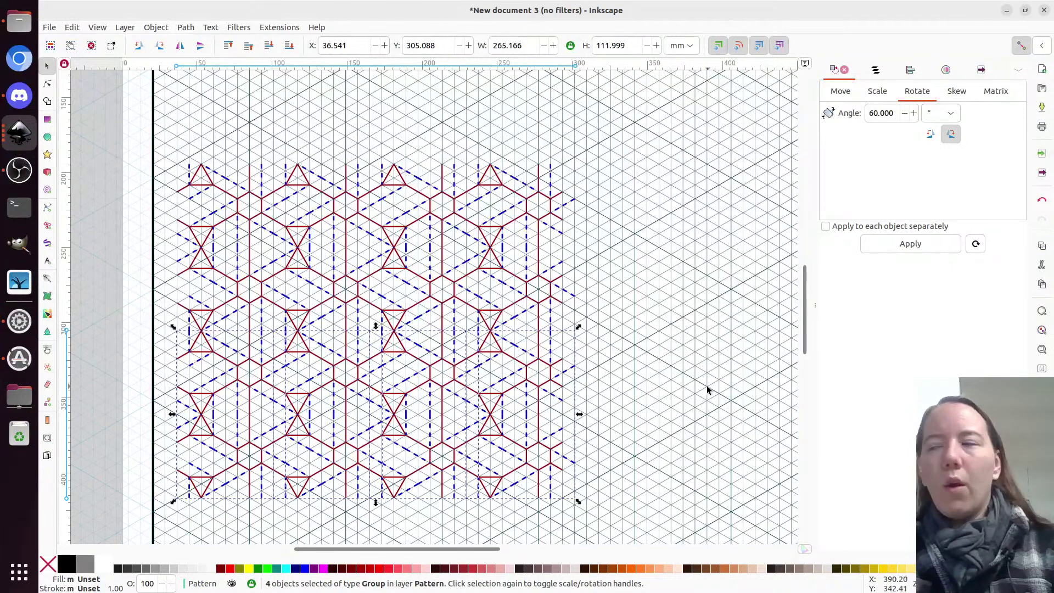
left_click(648, 411)
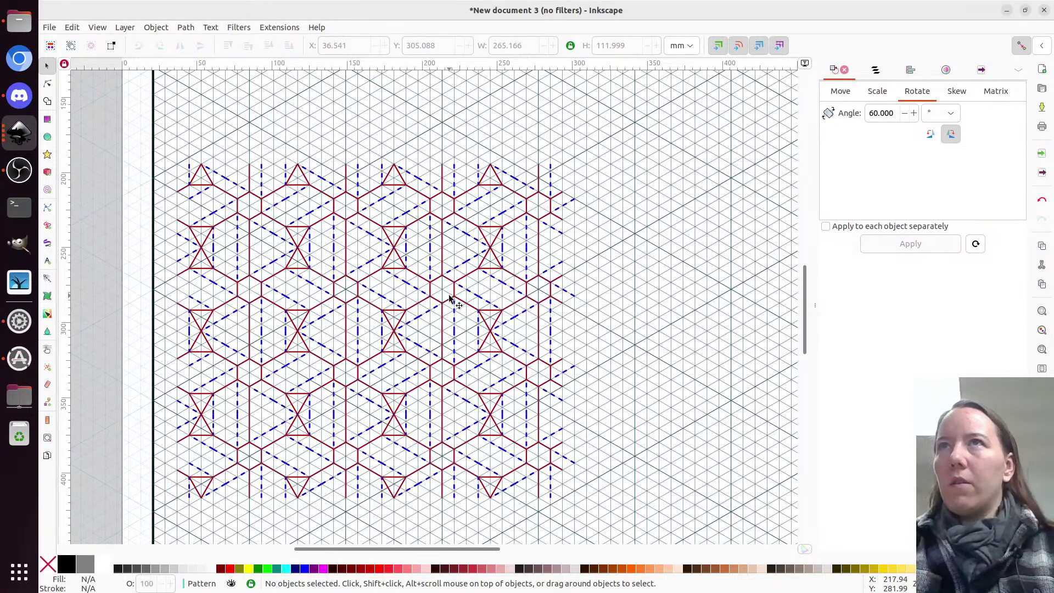
scroll(449, 298, "up", 1, "ctrl")
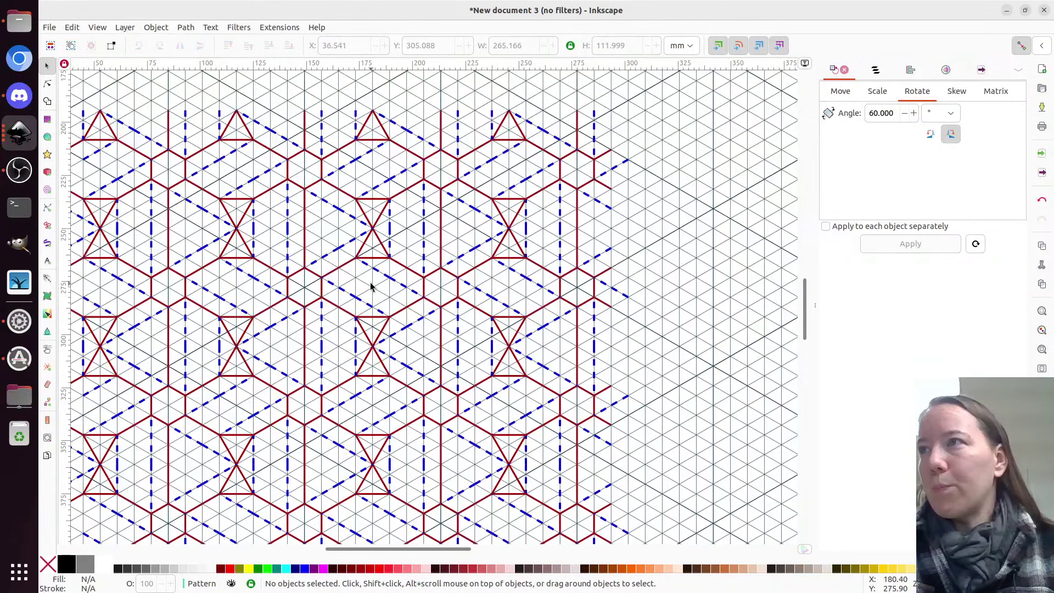
scroll(371, 286, "left", 5)
scroll(370, 286, "down", 2)
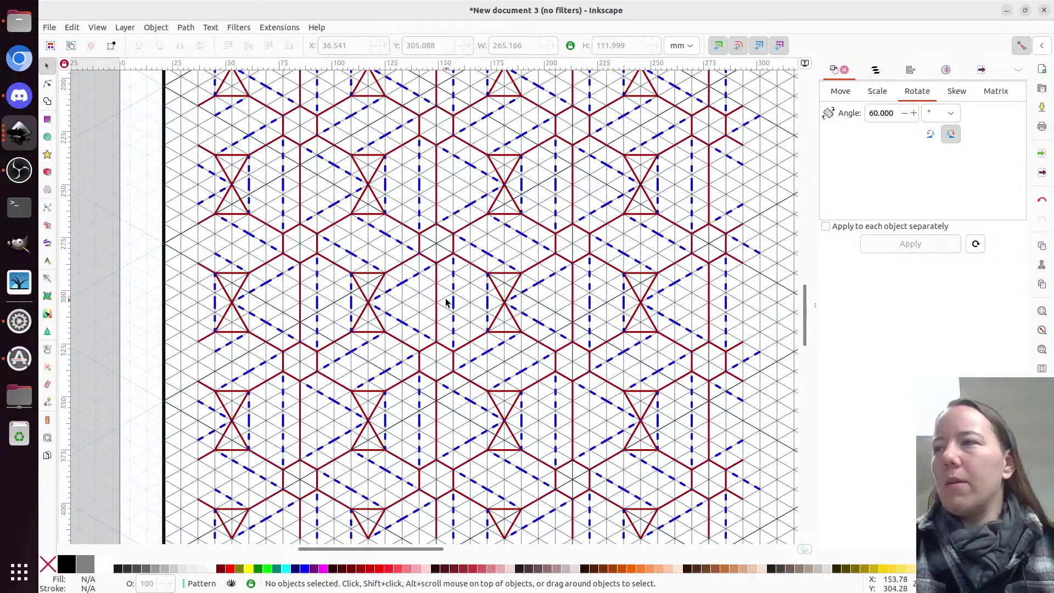
- Create a new document from the custom CP-TriOnSquare template
key("ctrl")
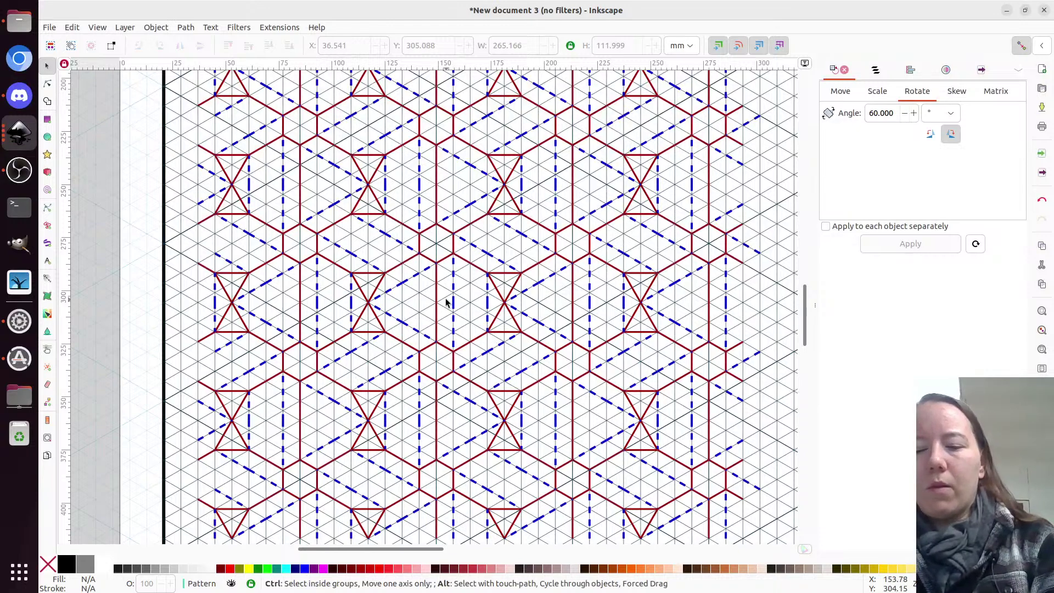
key("ctrl+alt+n")
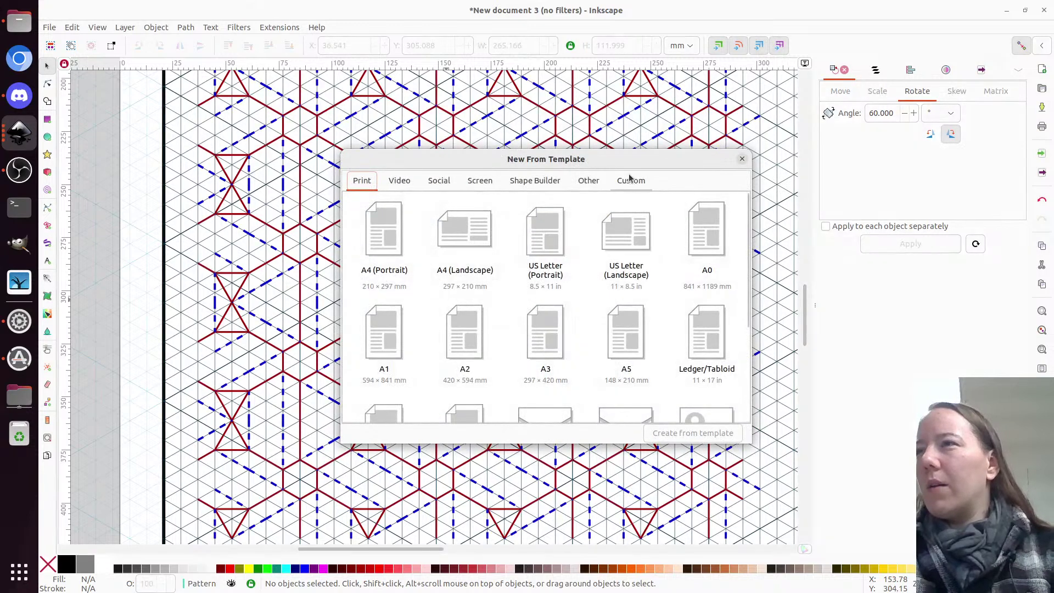
left_click(630, 180)
left_click(706, 356)
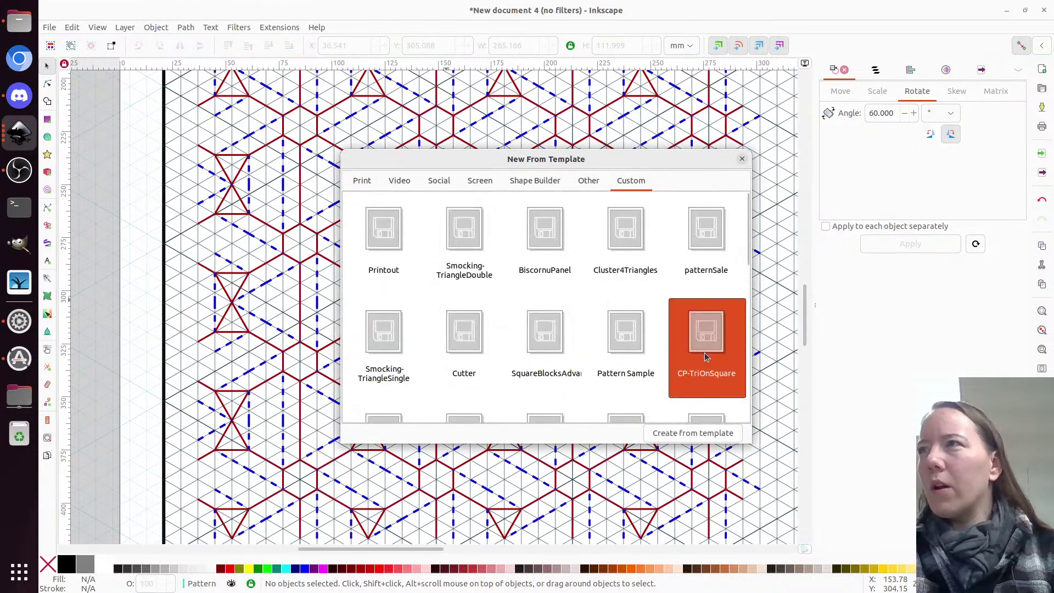
double_click(706, 357)
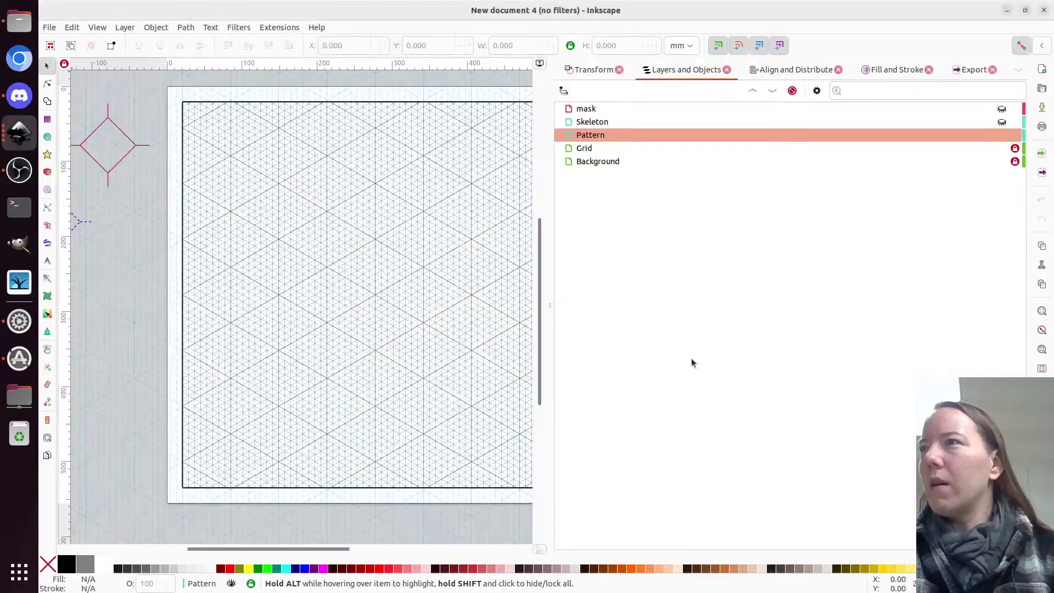
- Delete the template's sample objects outside the page, fit the page in view and narrow the side panel
key("ctrl+a")
key("Delete")
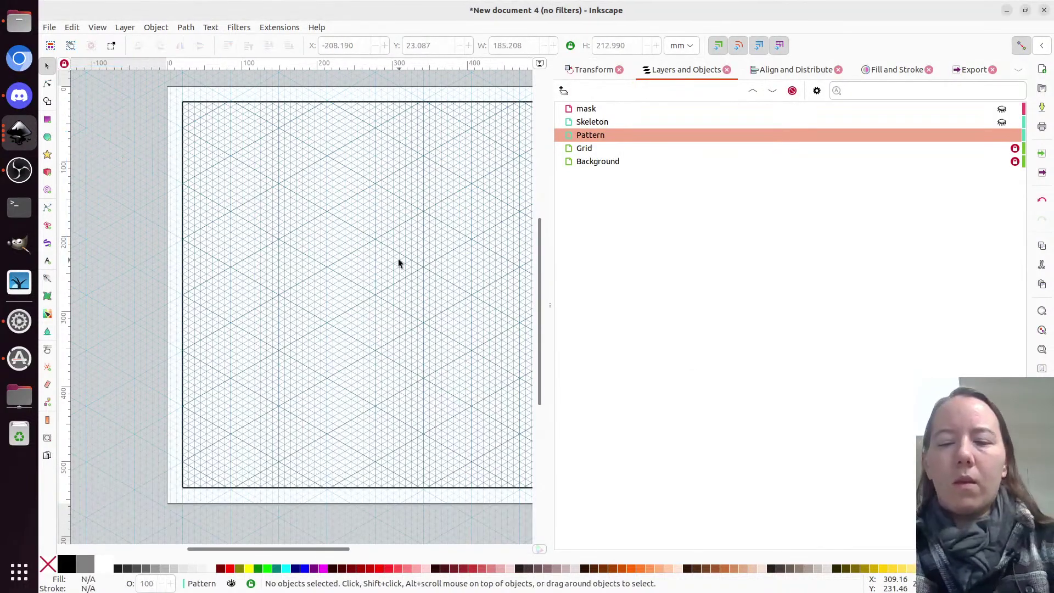
key("5")
left_click_drag(549, 306, 852, 311)
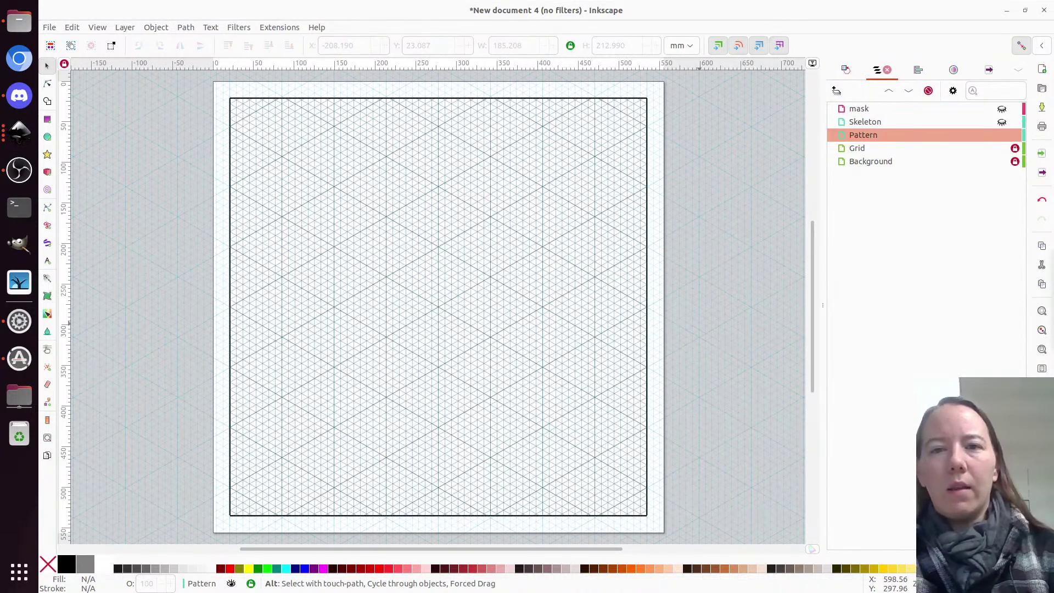
- Copy a third-row rhombus block and the second-row dashed triangle block from New document 3, and paste them into New document 4
key("alt+Tab")
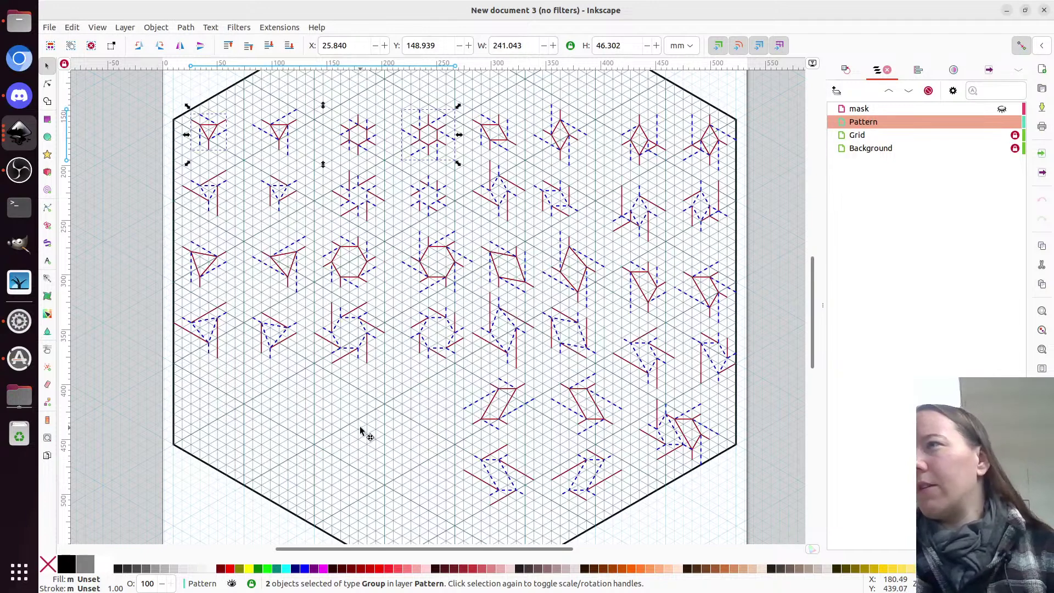
left_click(559, 269)
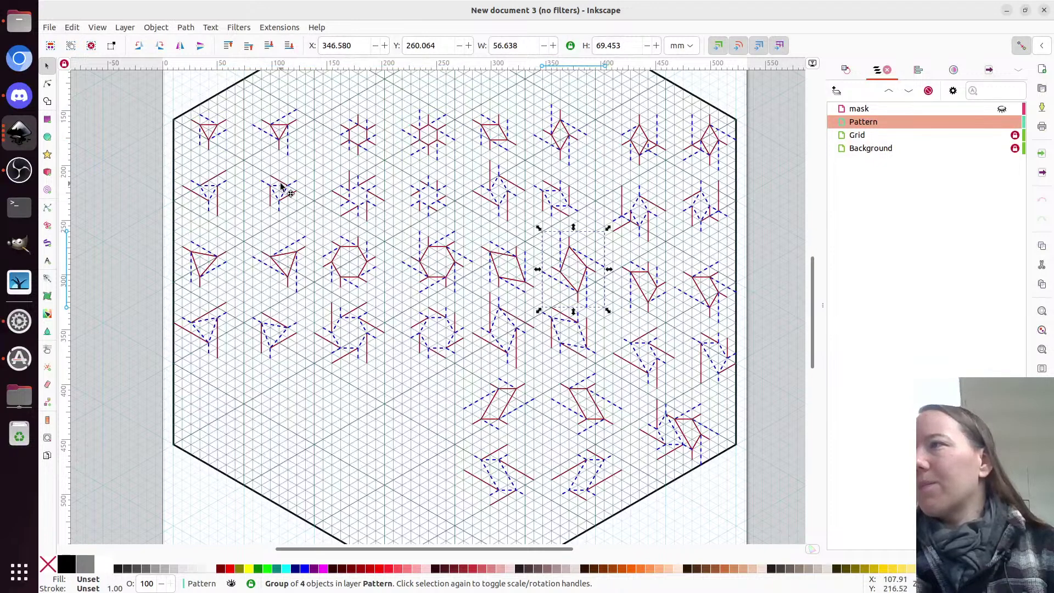
left_click(208, 190, "shift")
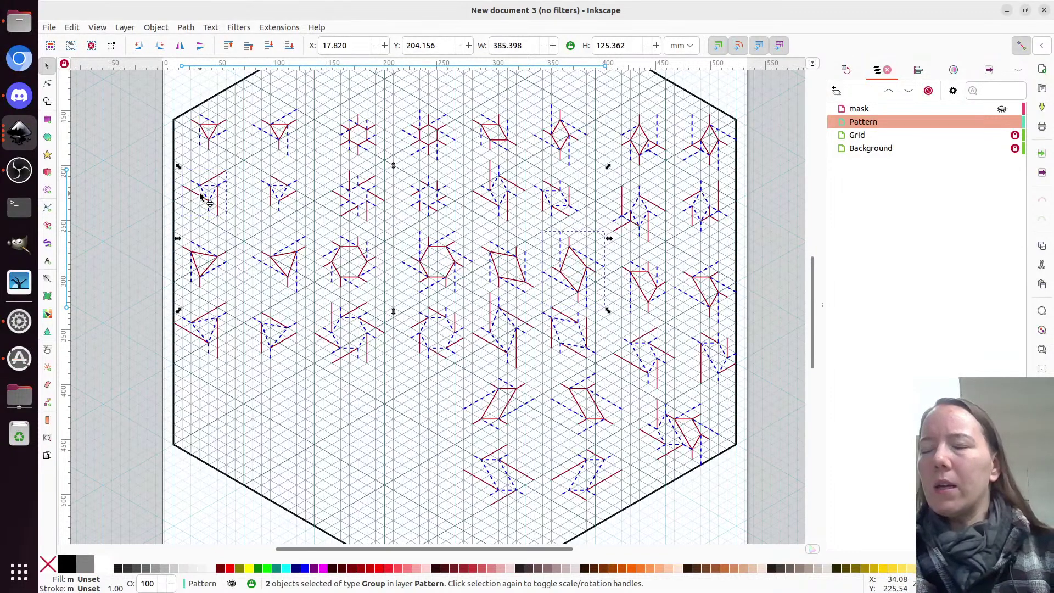
key("alt")
key("alt+Tab")
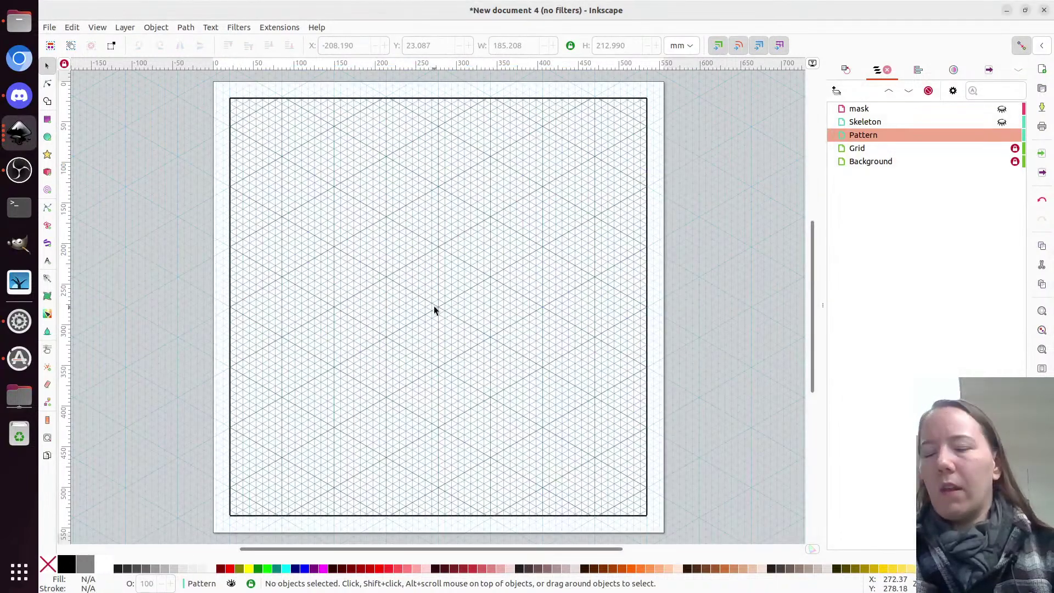
key("ctrl+v")
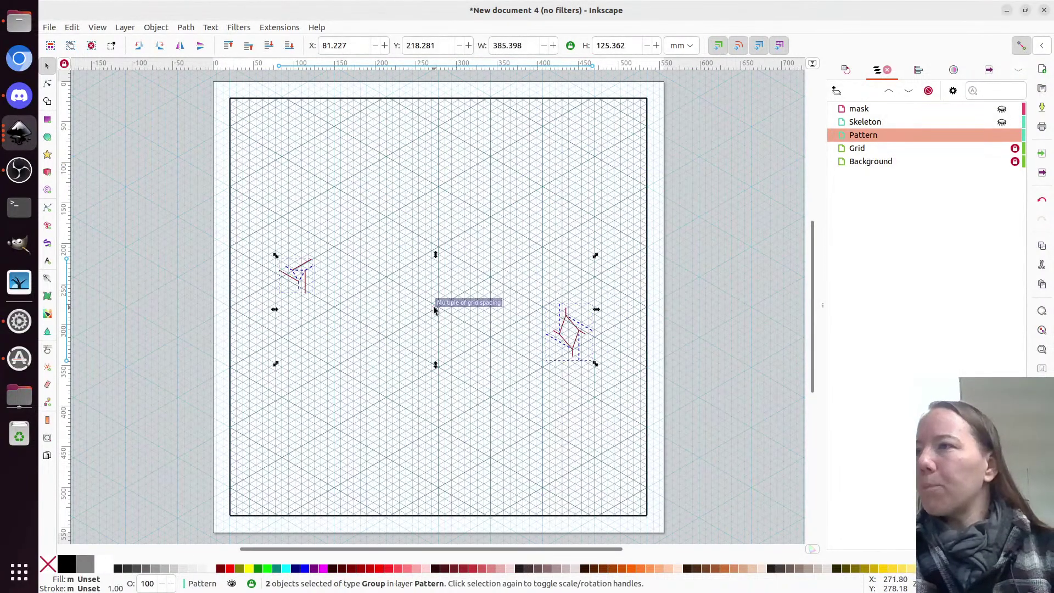
- Position the rhombus block near the page centre and the triangle block above it, aligning their vertical solid and dashed fold lines
key("Escape")
left_click_drag(574, 331, 448, 311)
left_click_drag(301, 273, 442, 237)
scroll(445, 313, "up", 3)
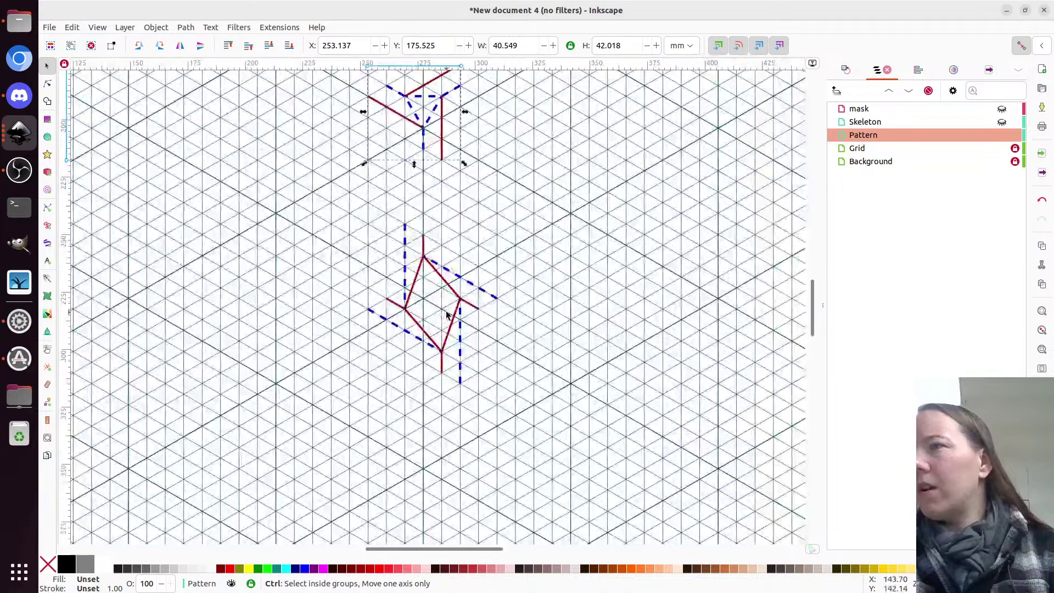
scroll(413, 356, "up", 2)
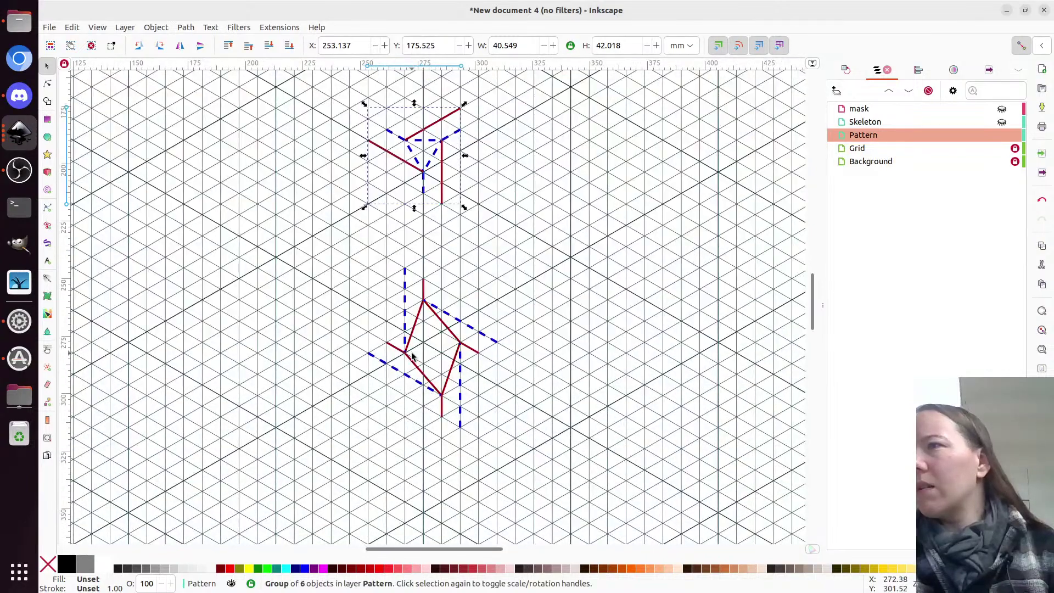
left_click_drag(442, 157, 422, 280)
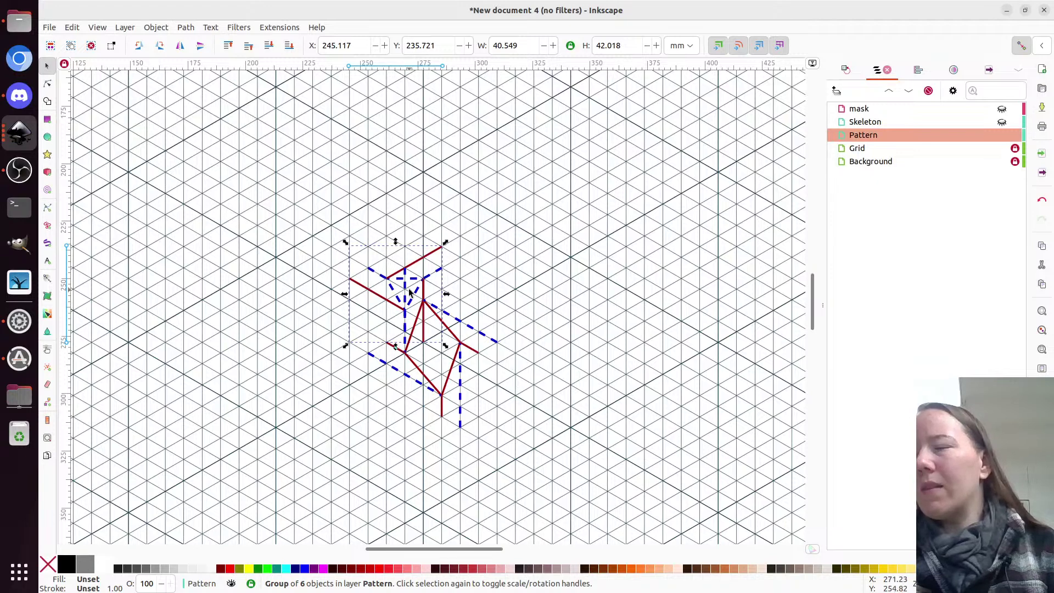
left_click_drag(418, 280, 419, 196)
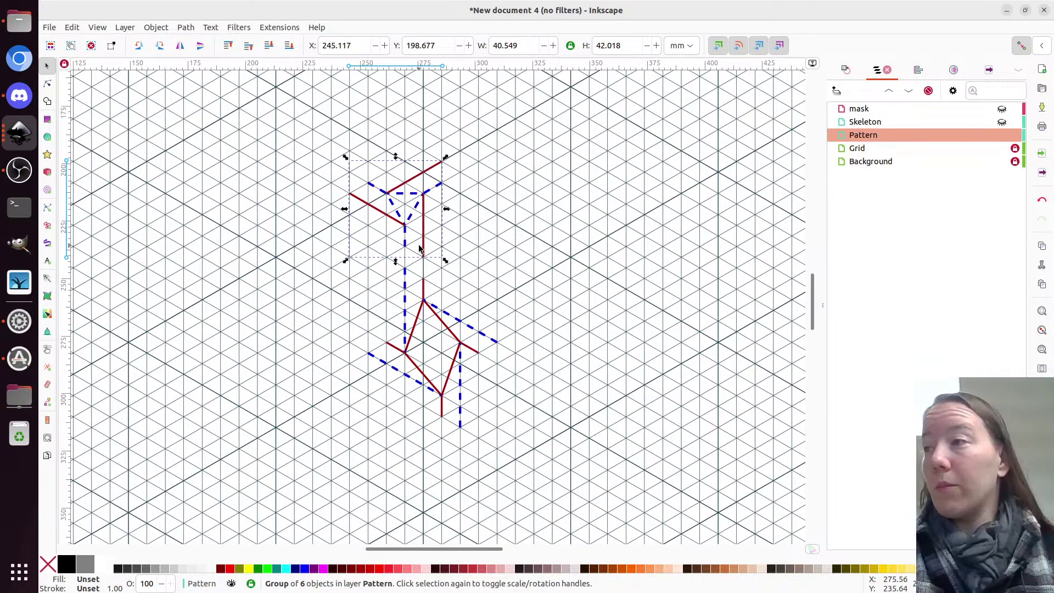
- Shorten the rhombus's upper vertical dashed line to two grid-triangle sides and delete the solid stub at its upper corner
key("n")
scroll(409, 302, "up", 2, "ctrl")
left_click(399, 269)
left_click_drag(401, 234, 407, 317)
left_click(438, 257)
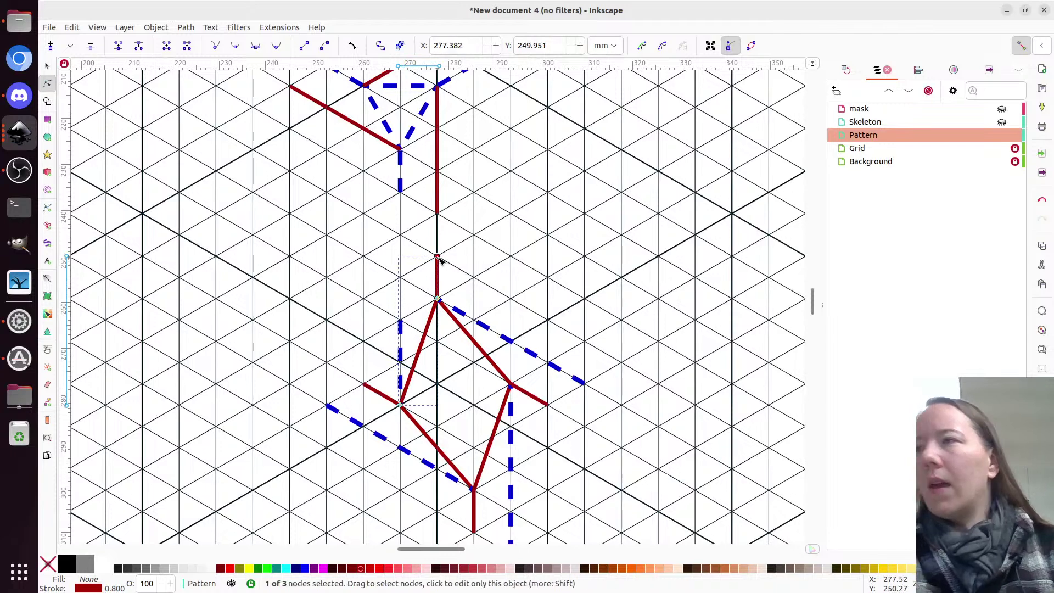
key("Delete")
- Shorten the triangle block's vertical solid line to one grid-triangle side and delete the dashed stub below the triangle
scroll(440, 264, "up", 4)
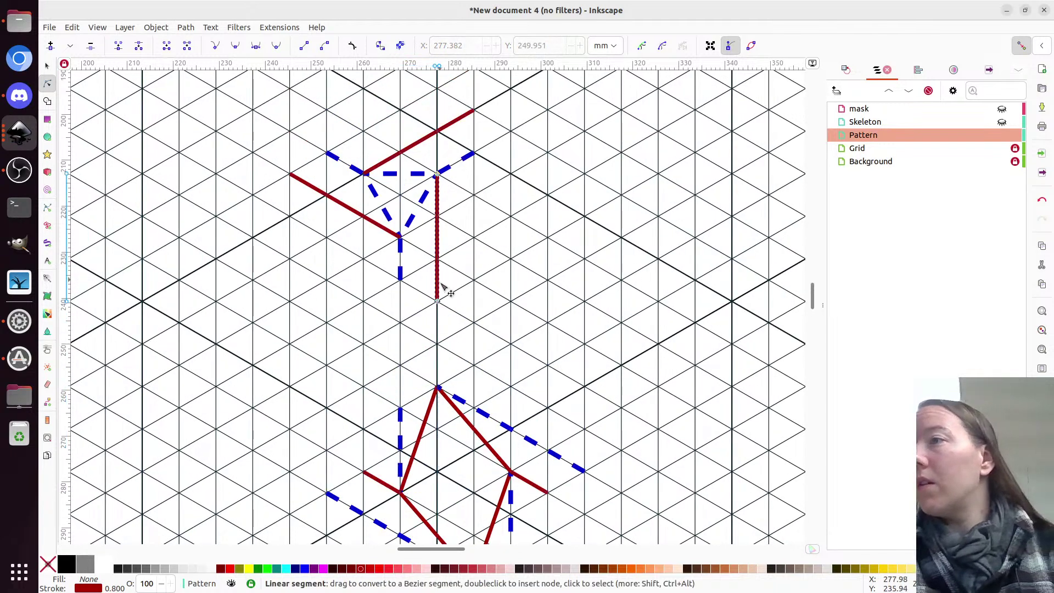
left_click_drag(438, 299, 437, 216)
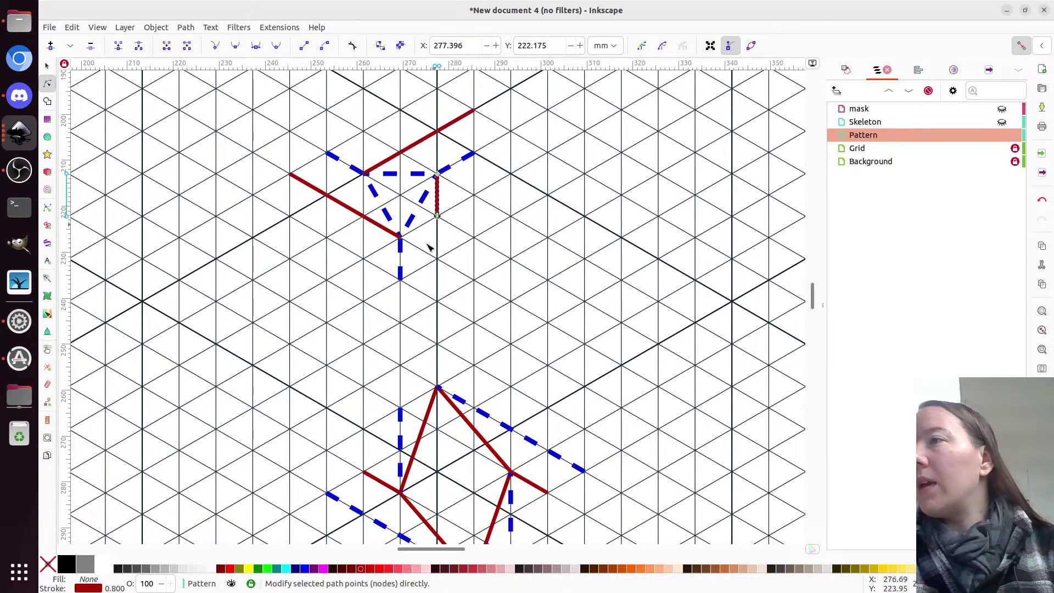
left_click(401, 280)
key("Delete")
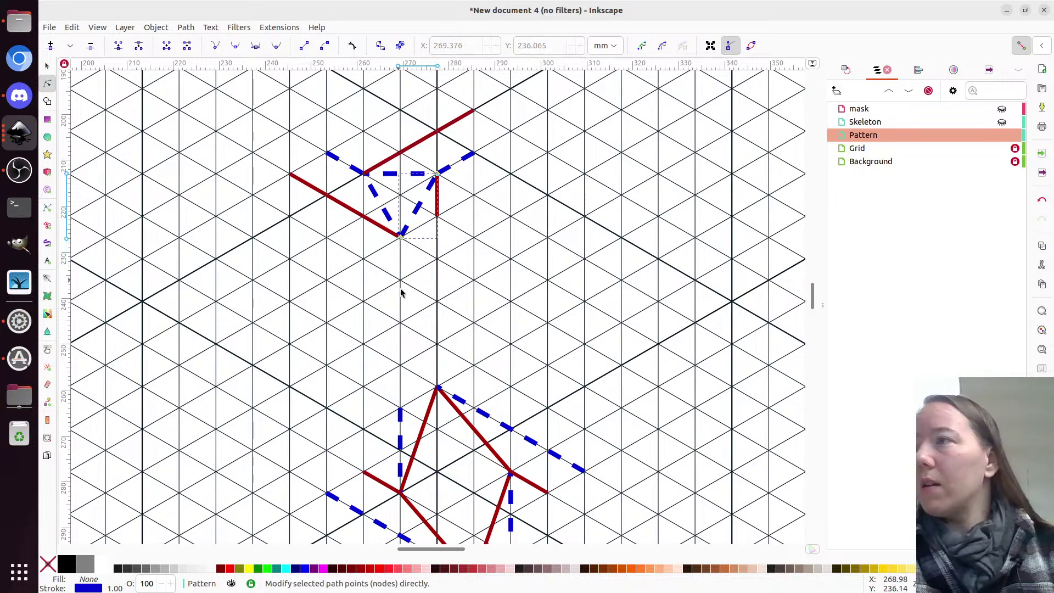
- Move the triangle block down until its vertical solid line and lower tip join the rhombus's upper fold lines
key("s")
left_click_drag(428, 185, 420, 354)
scroll(385, 251, "down", 8)
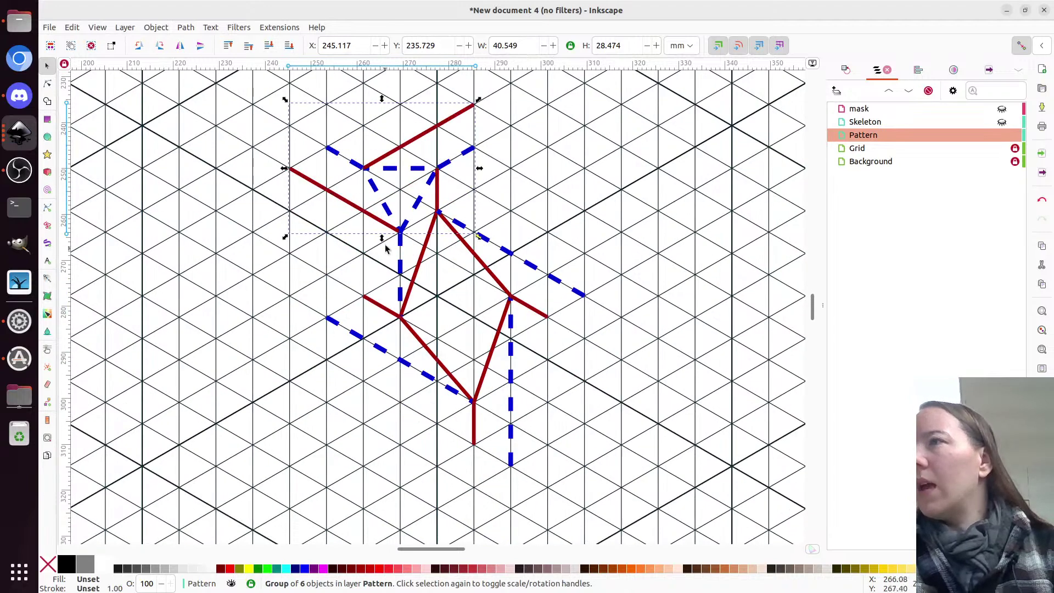
scroll(385, 251, "down", 4)
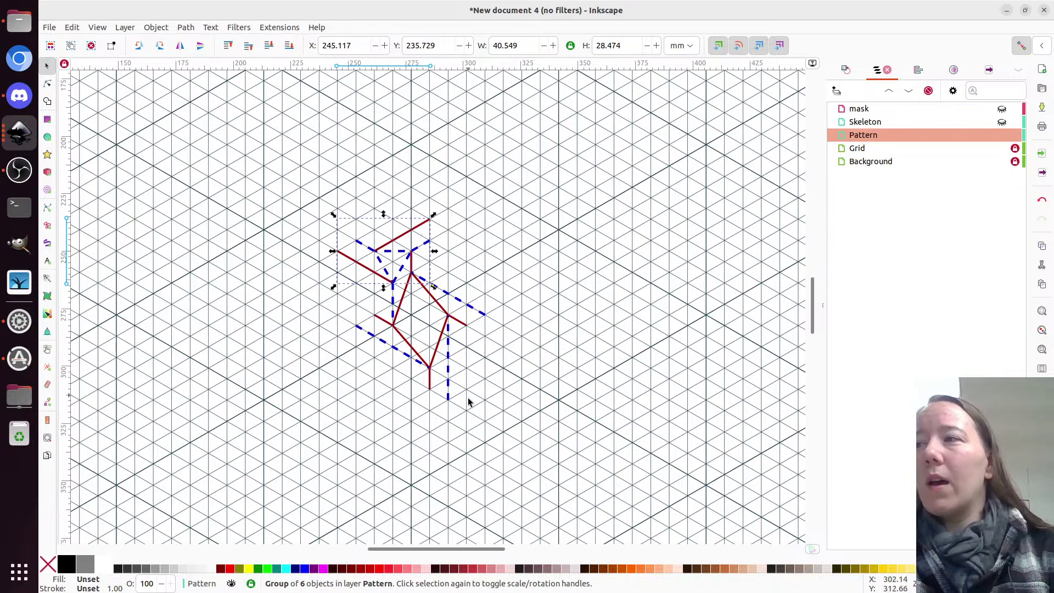
- Delete the solid stub below the rhombus's lower corner and shorten its lower vertical dashed line to two grid-triangle sides
scroll(464, 431, "up", 2, "ctrl")
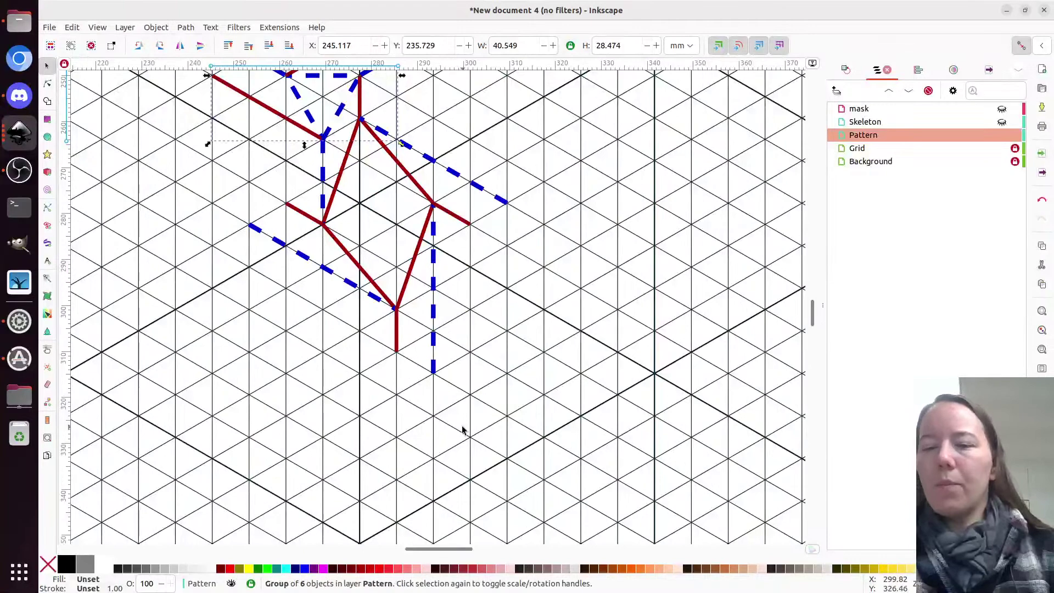
key("n")
left_click(397, 351)
left_click(397, 352)
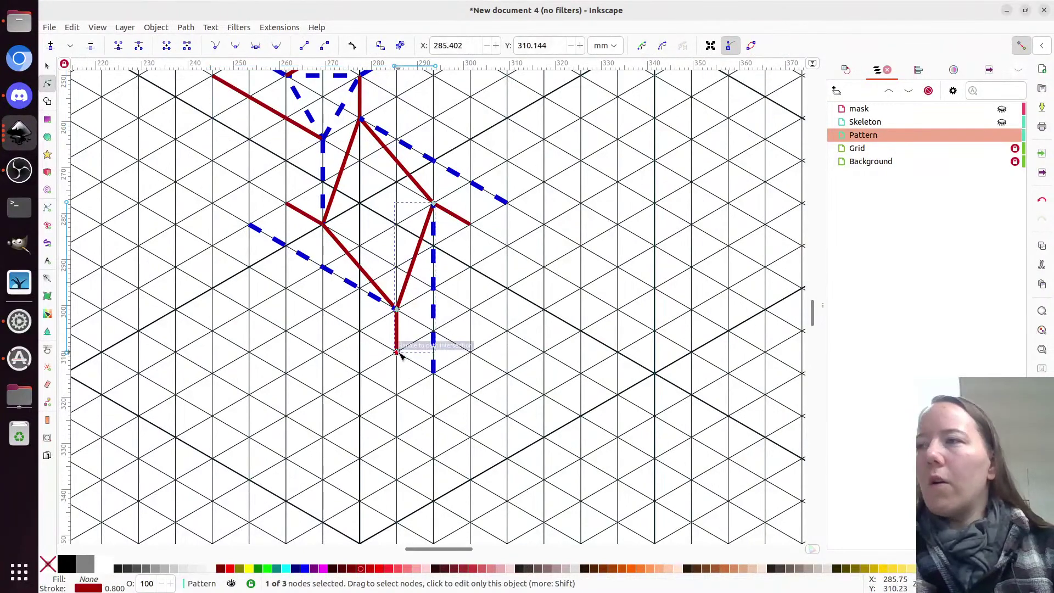
key("Delete")
left_click(436, 377)
left_click_drag(437, 377, 436, 290)
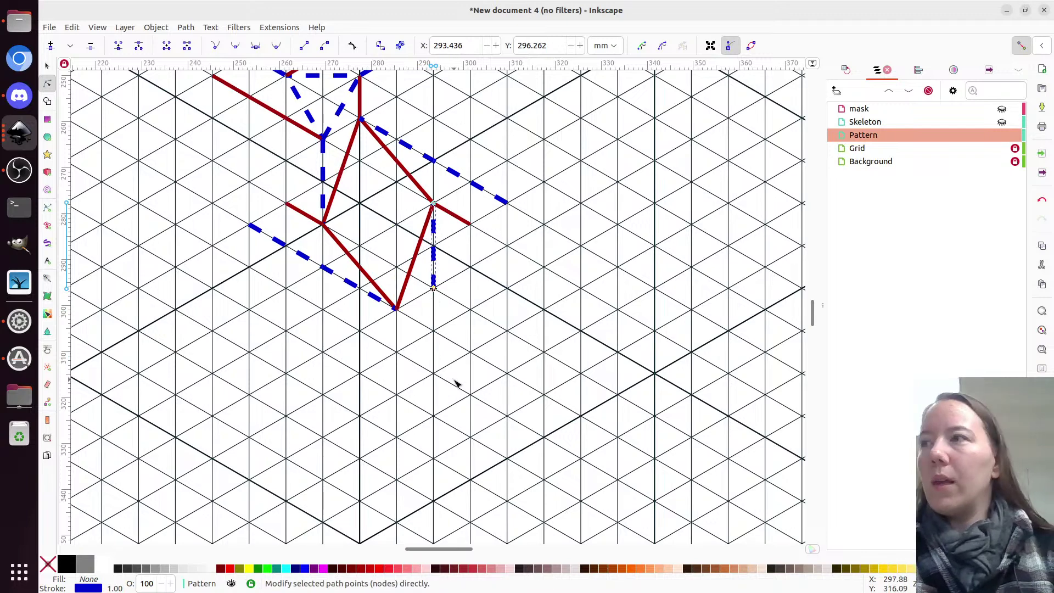
- Duplicate the triangle block, rotate the copy 180°, and join it to the rhombus's lower solid corner and vertical dashed line
scroll(501, 358, "down", 1, "ctrl")
key("s")
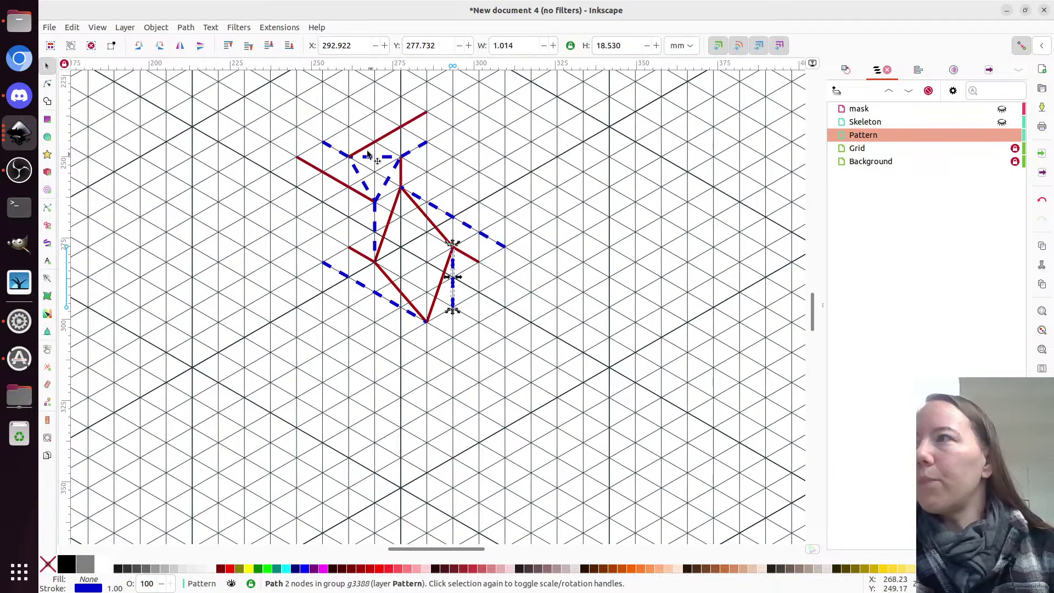
left_click(369, 158, "ctrl")
key("ctrl+d")
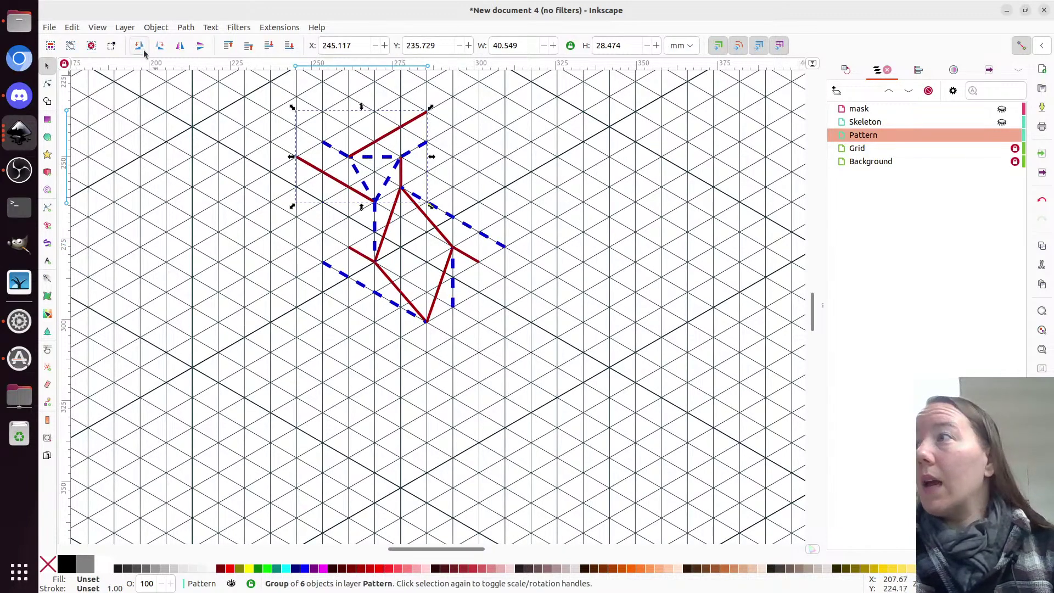
left_click(159, 45)
left_click(160, 45)
left_click_drag(355, 131, 468, 331)
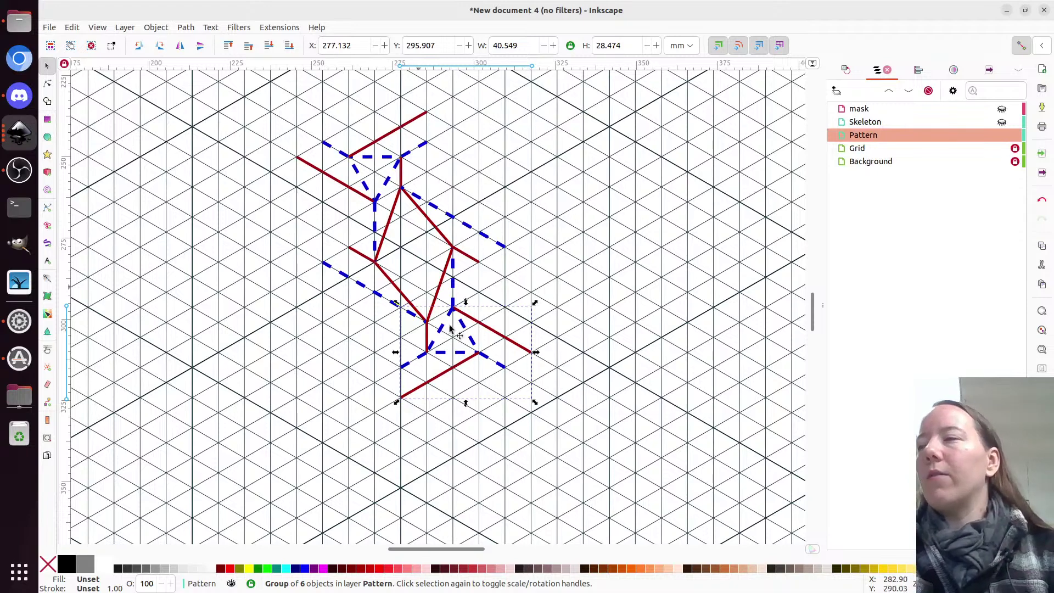
- Try to fit a duplicate of the three-block unit against the original's upper-left side at different overlaps, and delete the copy
scroll(620, 367, "down", 1, "ctrl")
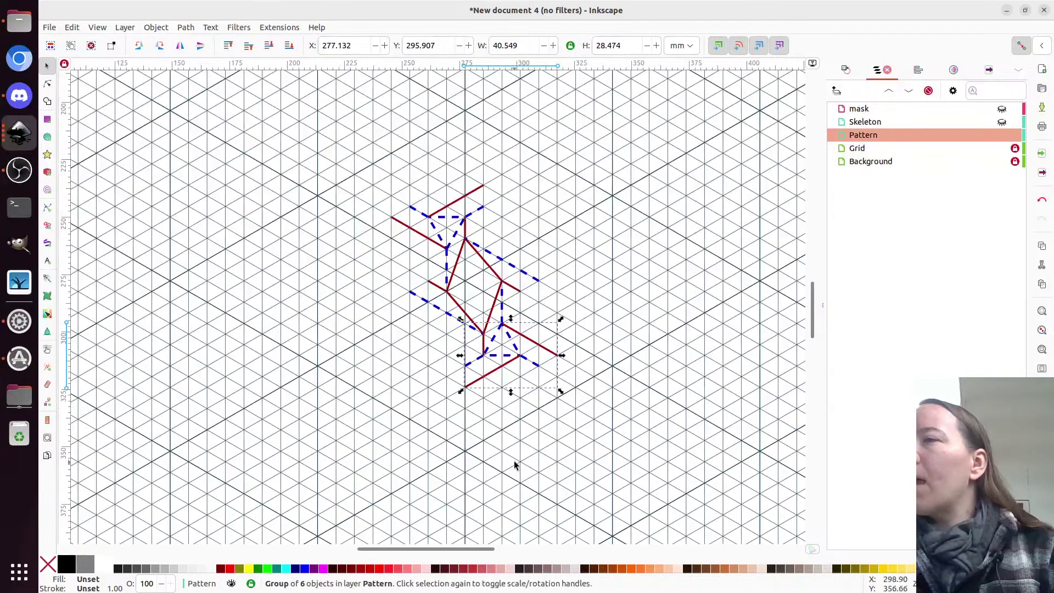
left_click(346, 263)
left_click_drag(352, 139, 656, 481)
key("ctrl+d")
left_click_drag(471, 255, 342, 192)
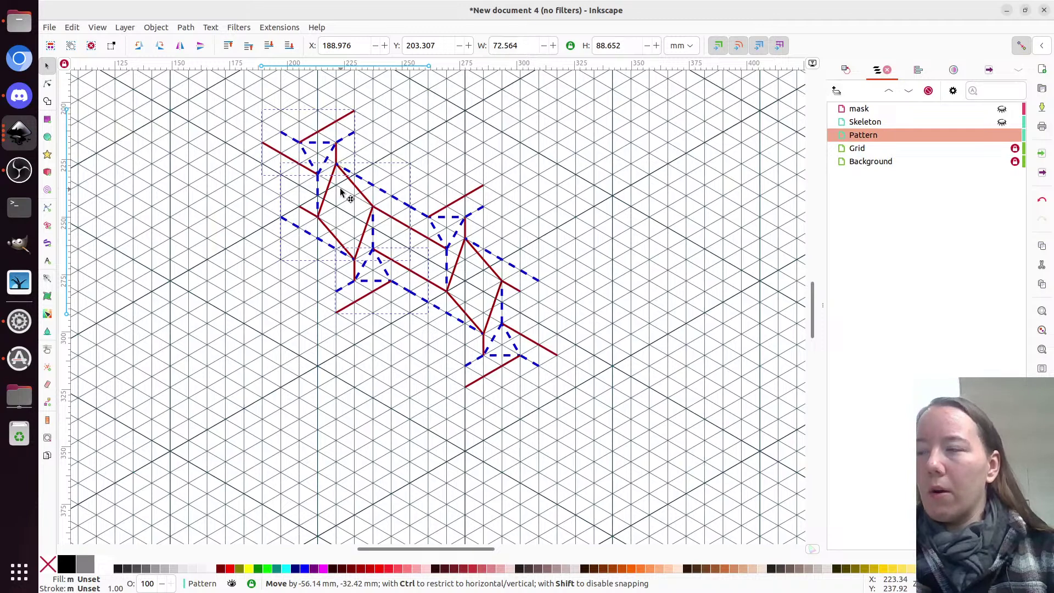
left_click_drag(341, 190, 396, 218)
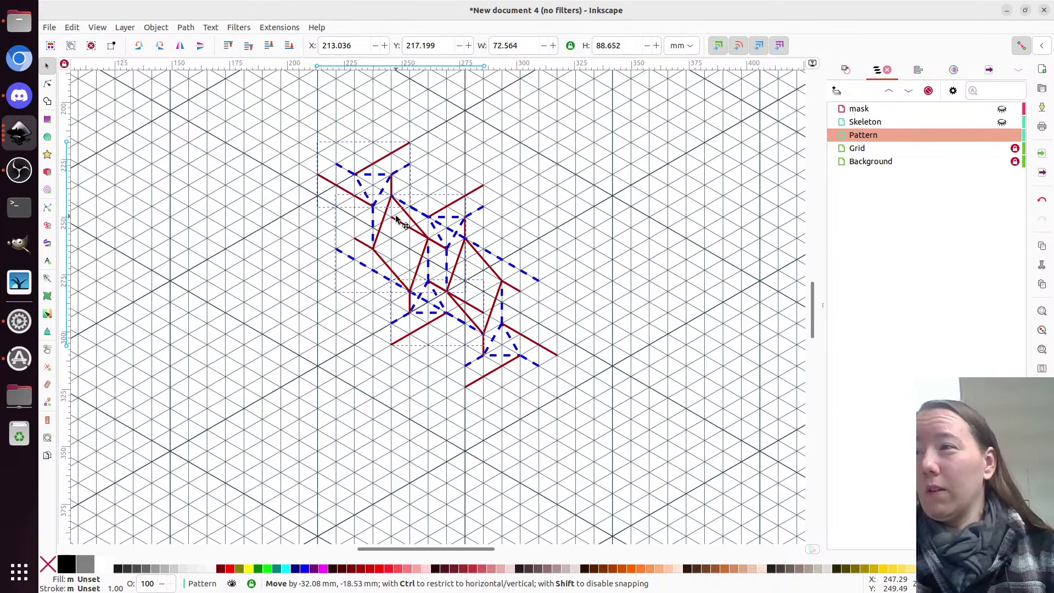
left_click_drag(396, 218, 396, 218)
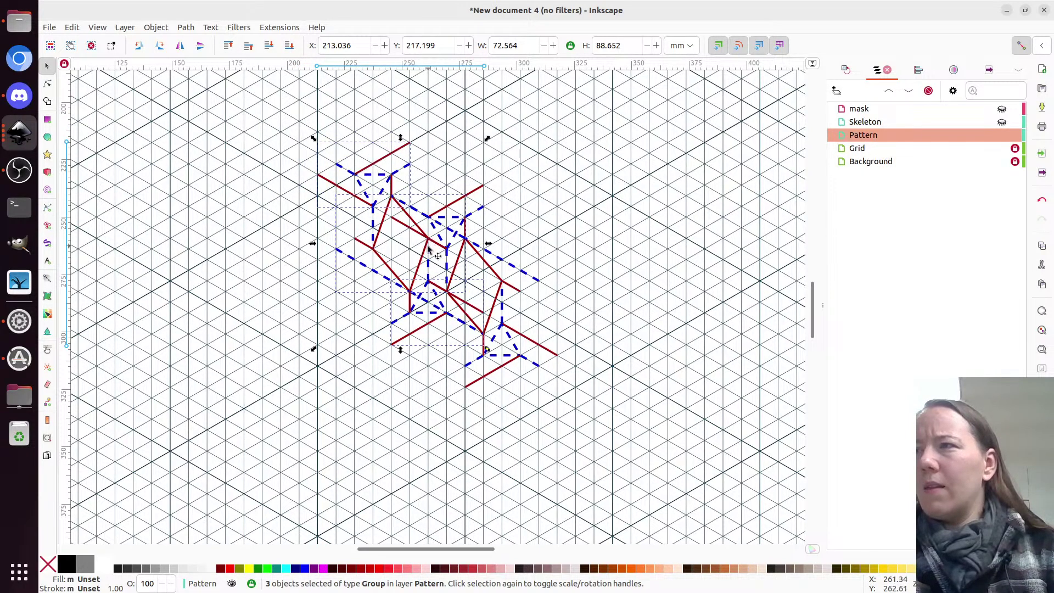
left_click(446, 233)
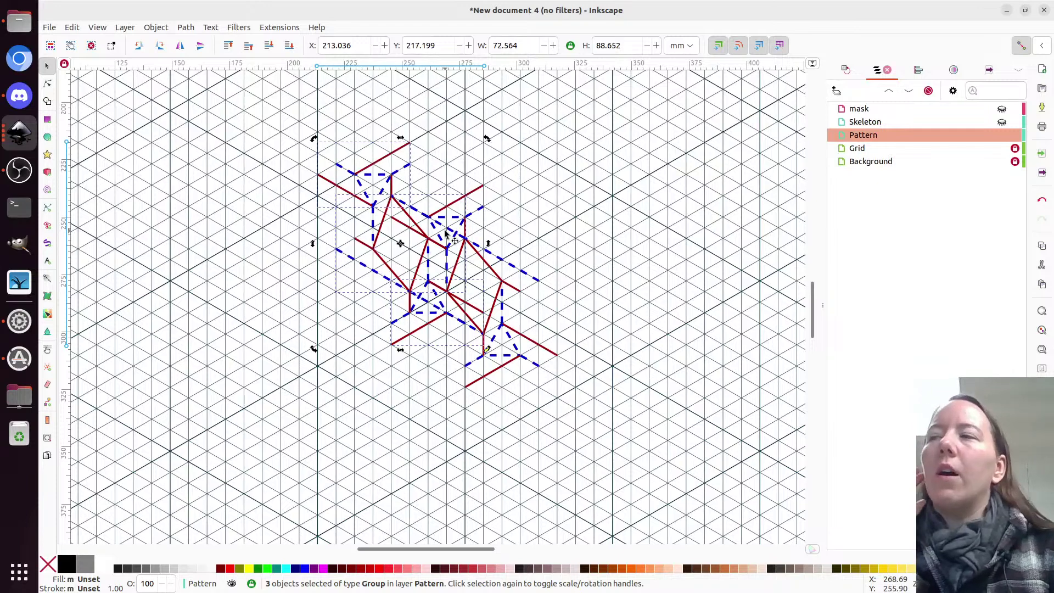
left_click_drag(408, 214, 385, 201)
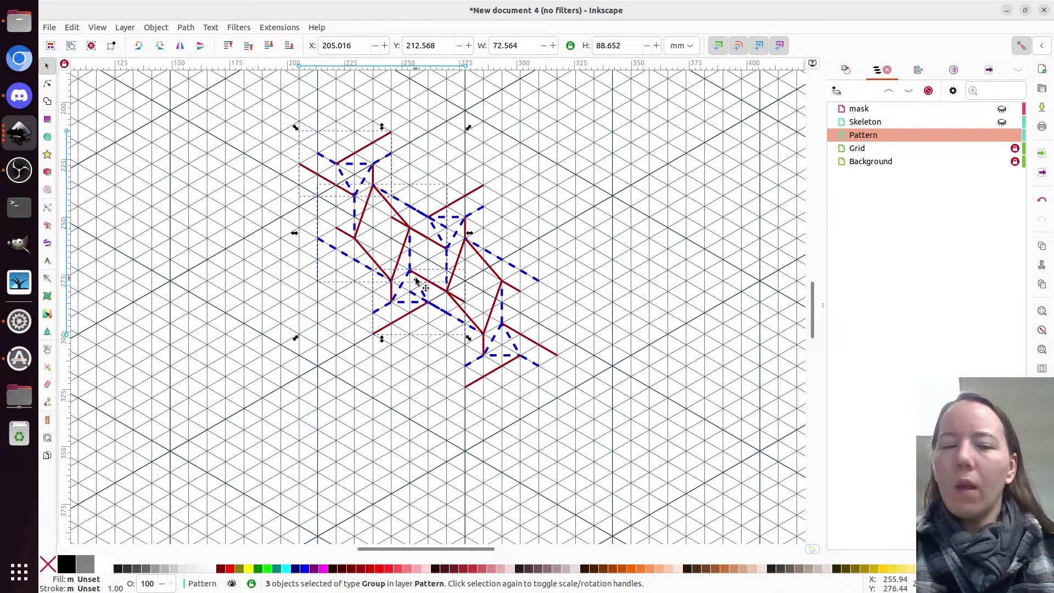
key("Delete")
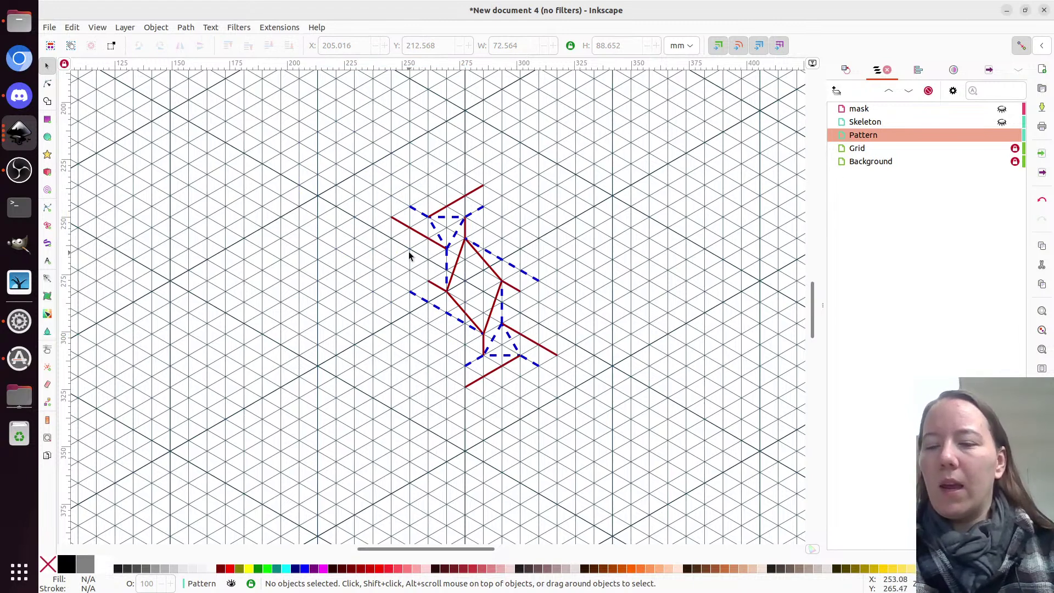
- Delete the unit's left dashed and solid stubs, and shorten its upper-left solid line to two grid-triangle sides and lower-left dashed line to three
key("n")
left_click(417, 211)
left_click(411, 207)
left_click_drag(413, 210, 433, 222)
left_click(421, 299)
left_click_drag(392, 312, 446, 291)
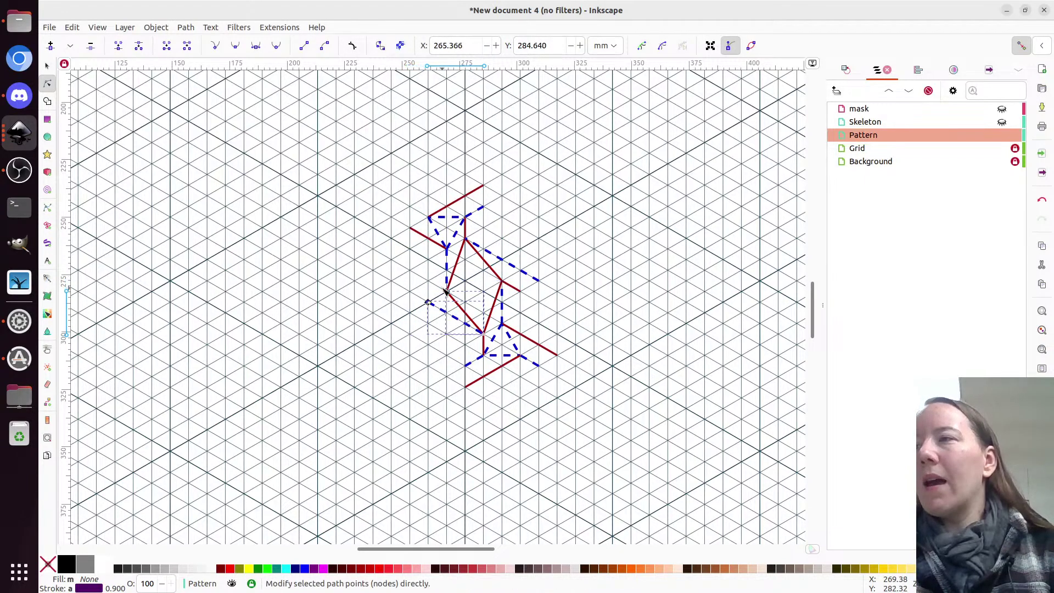
- Delete the unit's right solid and dashed stubs, and shorten its upper-right dashed line to three grid-triangle sides and lower-right solid line to two
left_click(519, 289)
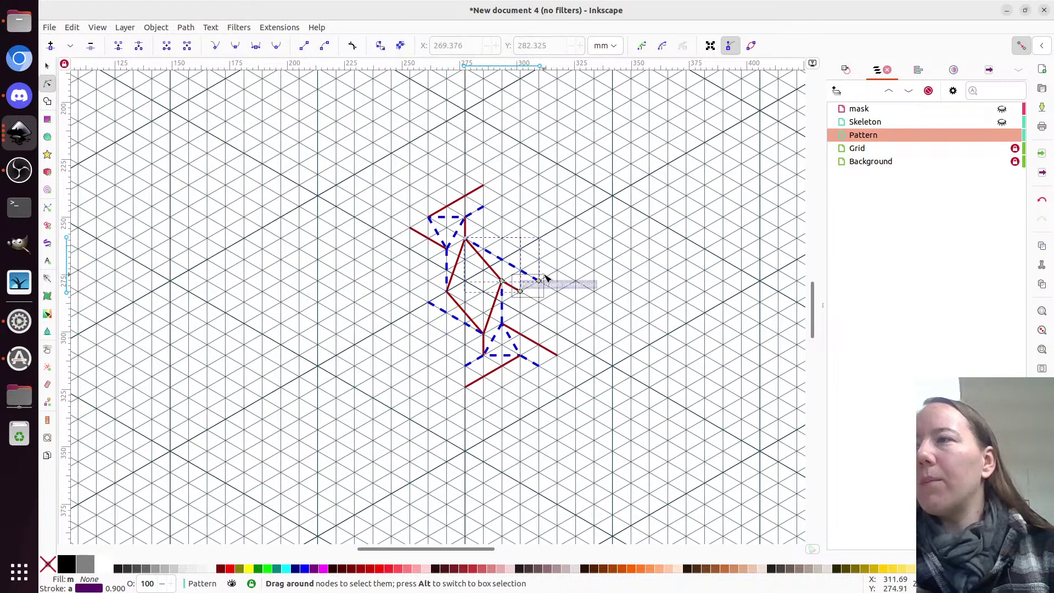
left_click_drag(542, 282, 524, 271)
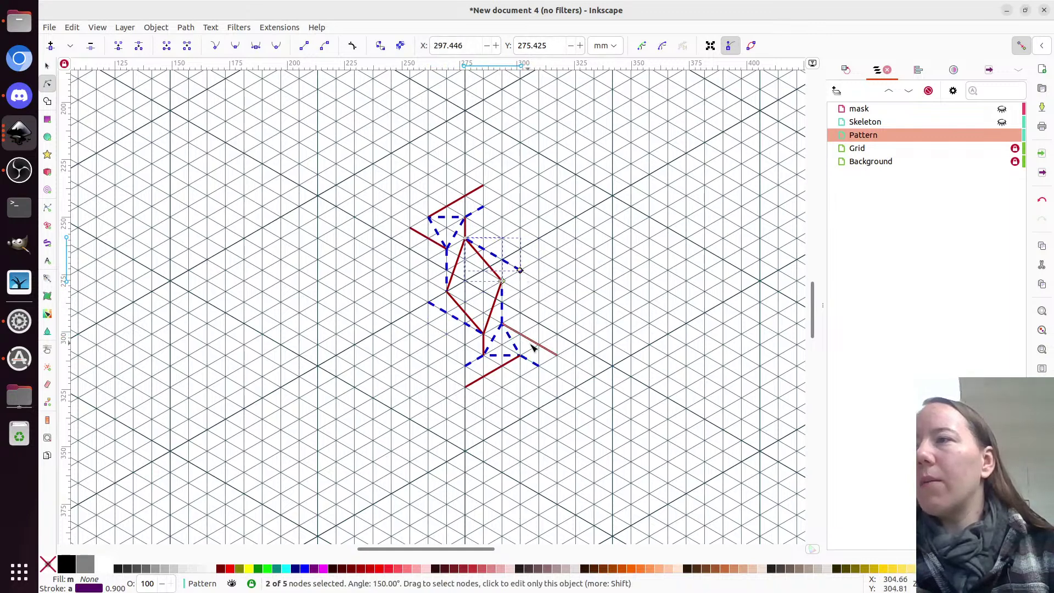
left_click(538, 363)
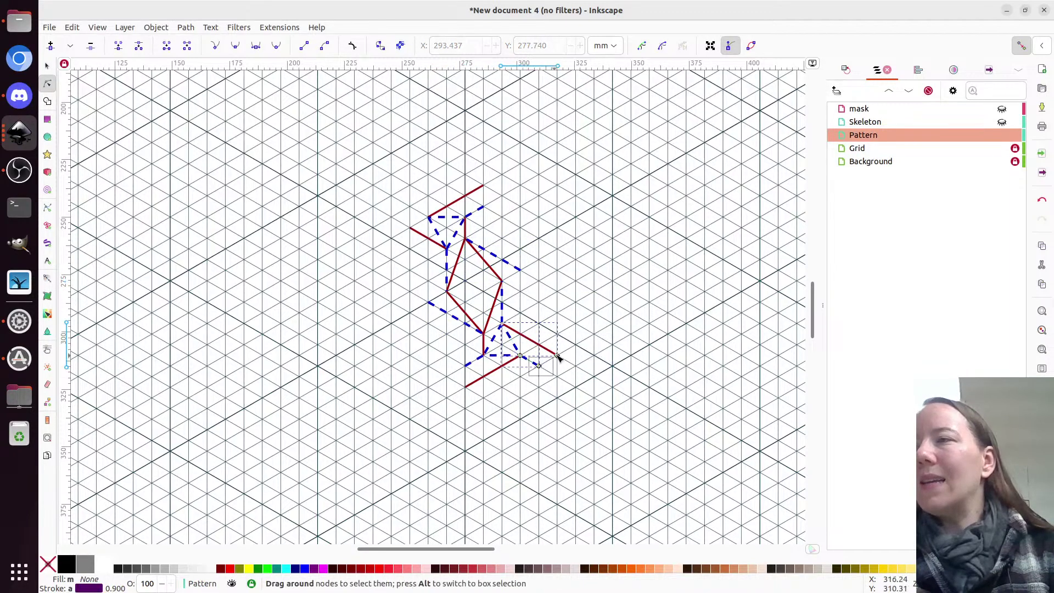
left_click_drag(558, 356, 539, 344)
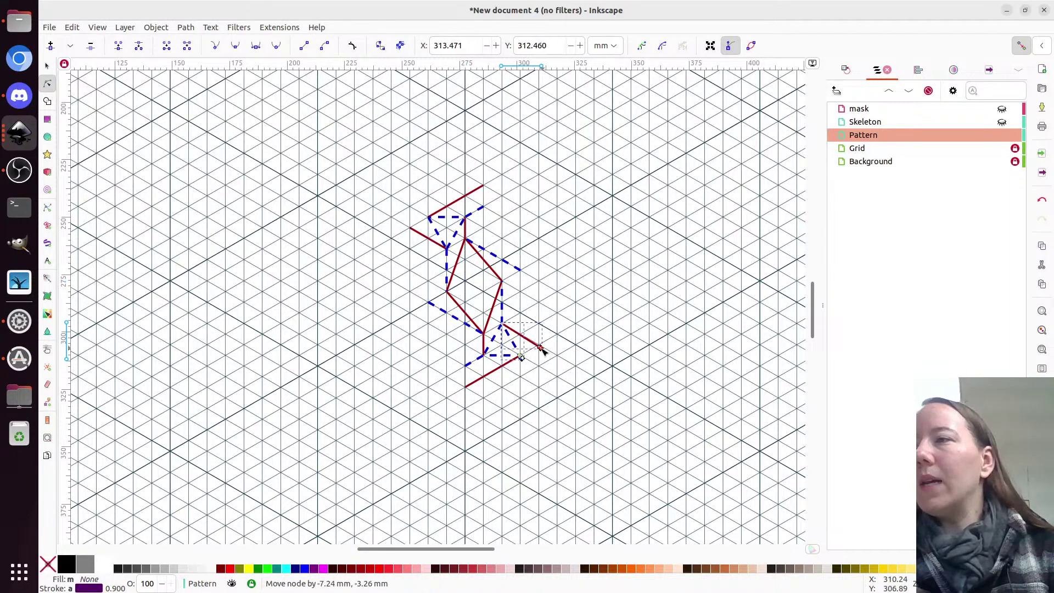
left_click(541, 383)
key("s")
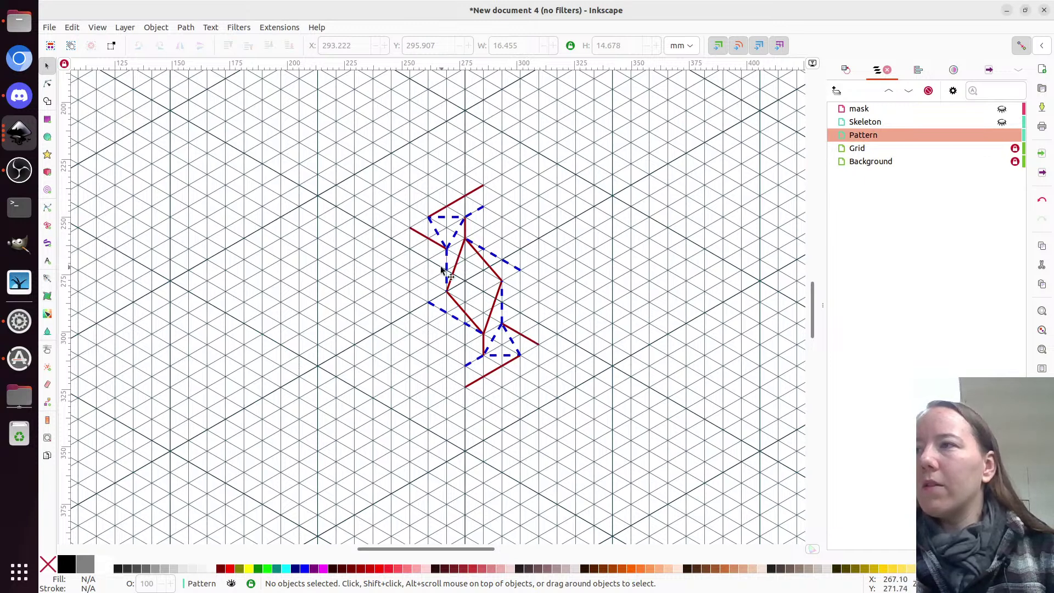
- Duplicate the trimmed three-block unit and join the copy's right-hand fold lines to the original's upper-left side
left_click_drag(358, 130, 547, 441)
key("ctrl")
key("ctrl+d")
left_click_drag(488, 266, 391, 220)
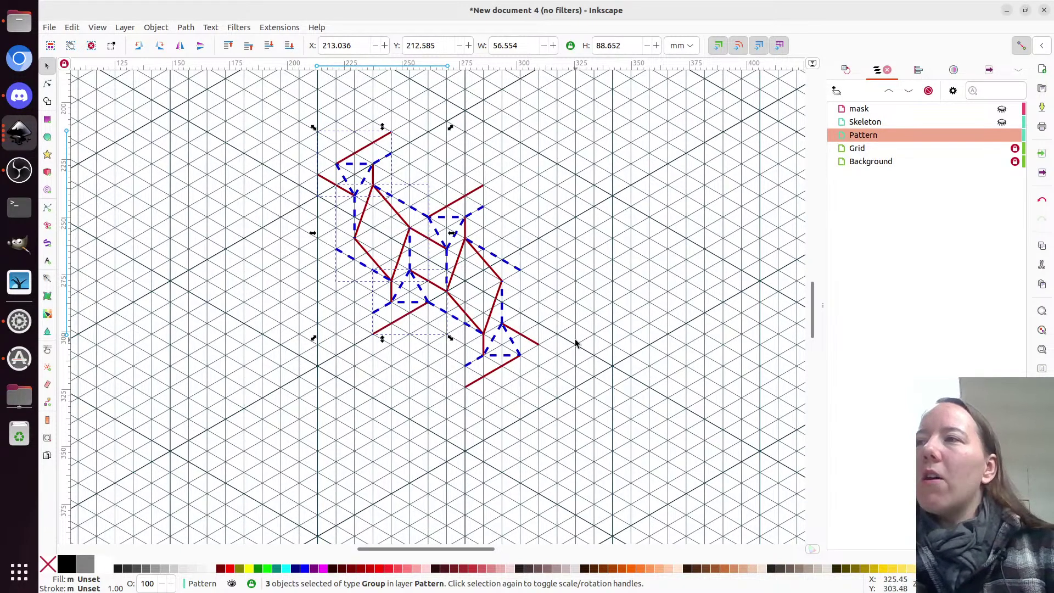
- Select both joined units and rotate them together by 60° clockwise
scroll(558, 351, "down", 2)
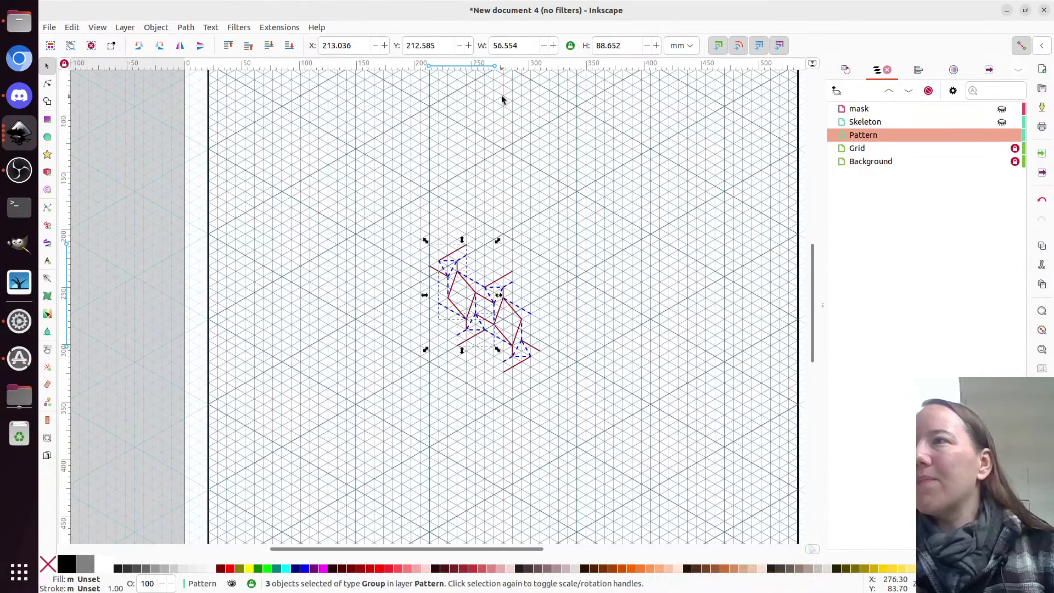
scroll(537, 354, "up", 2)
scroll(537, 354, "up", 2)
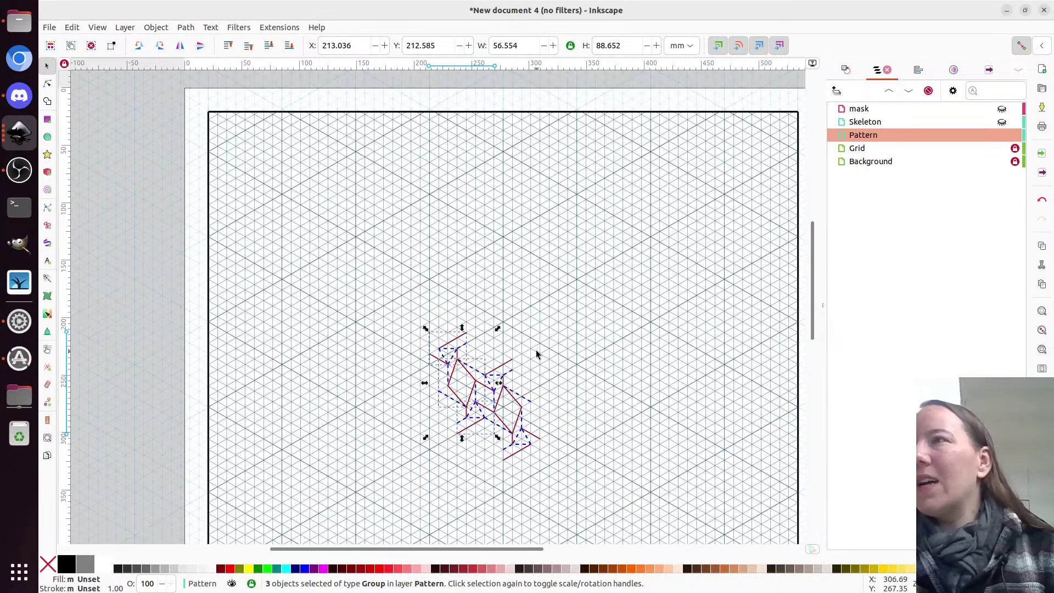
scroll(536, 355, "down", 6)
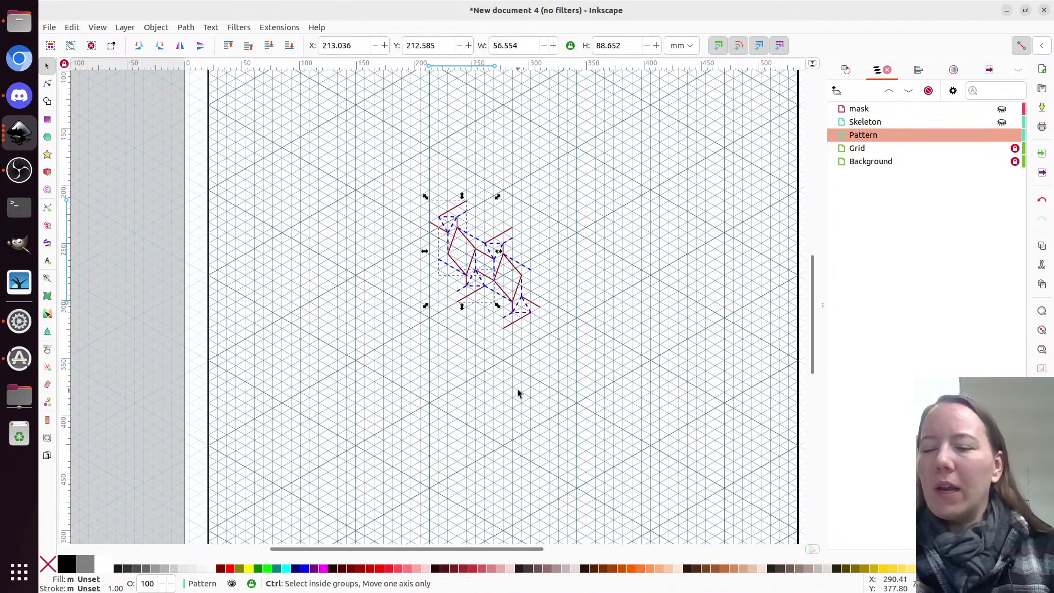
scroll(490, 291, "up", 3)
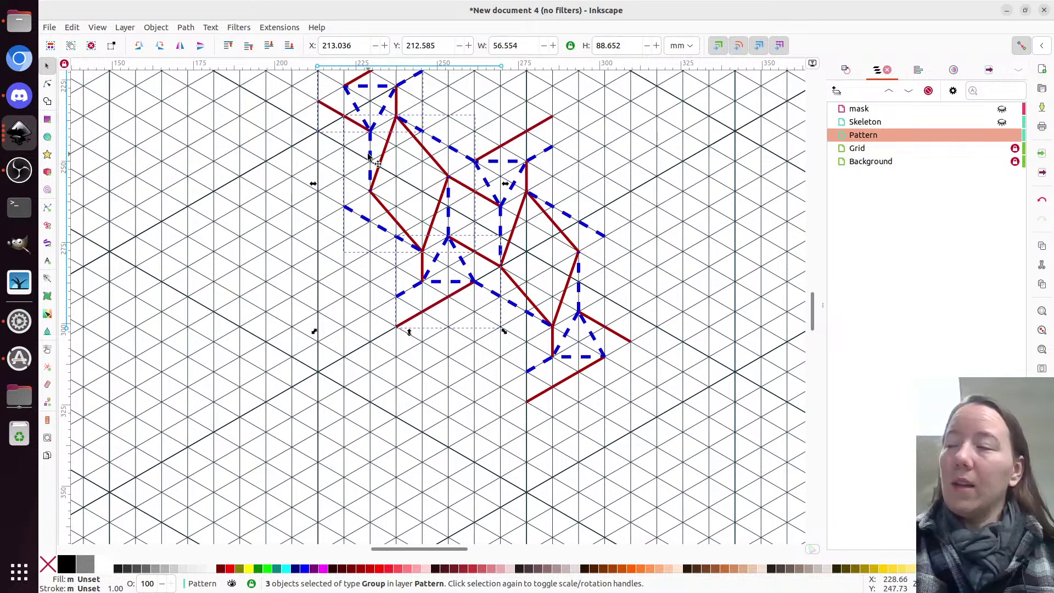
key("ctrl+a")
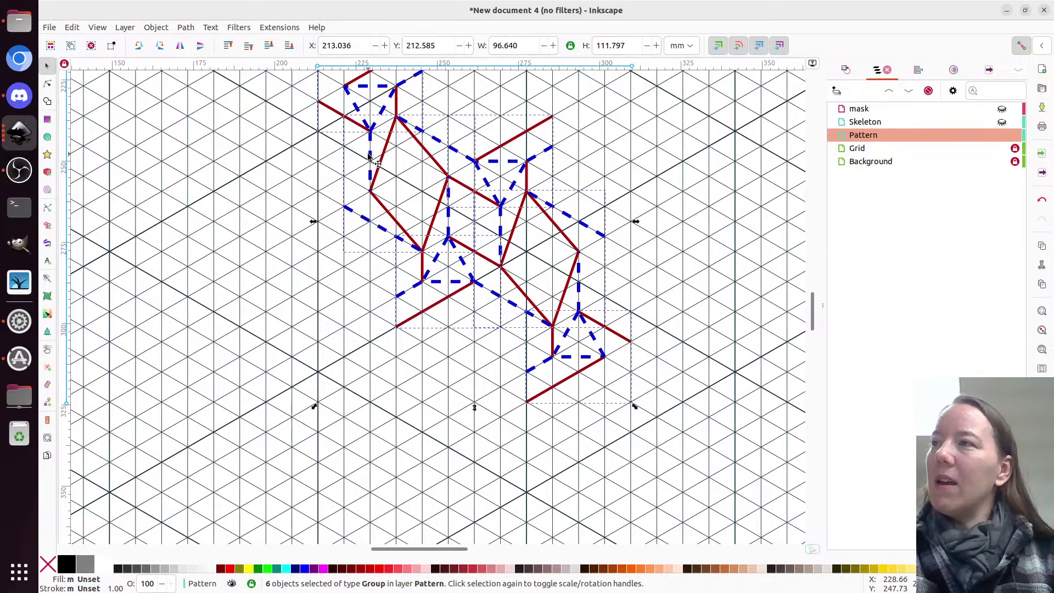
left_click(847, 69)
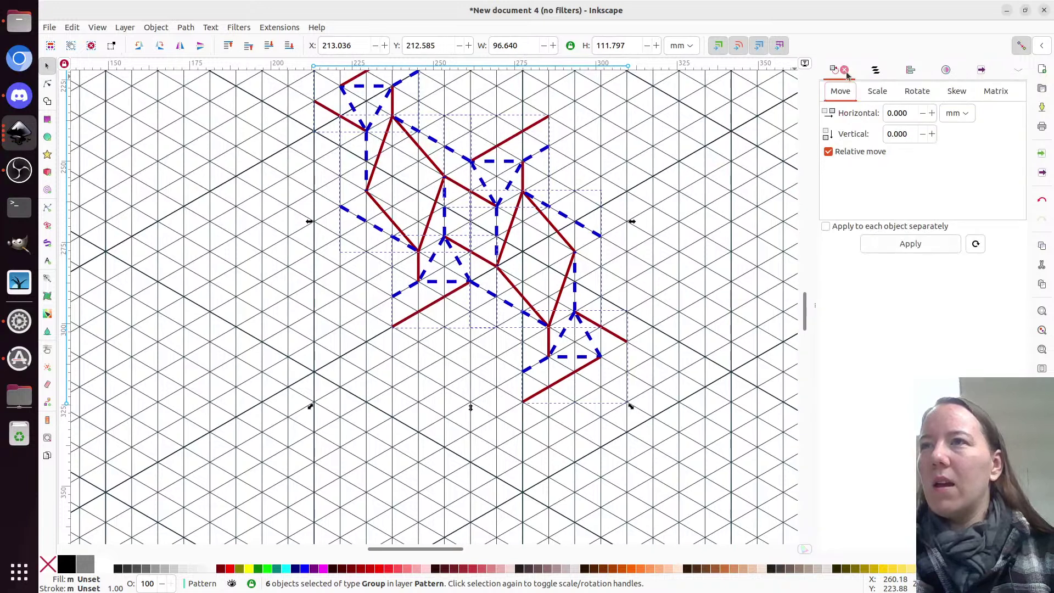
left_click(917, 91)
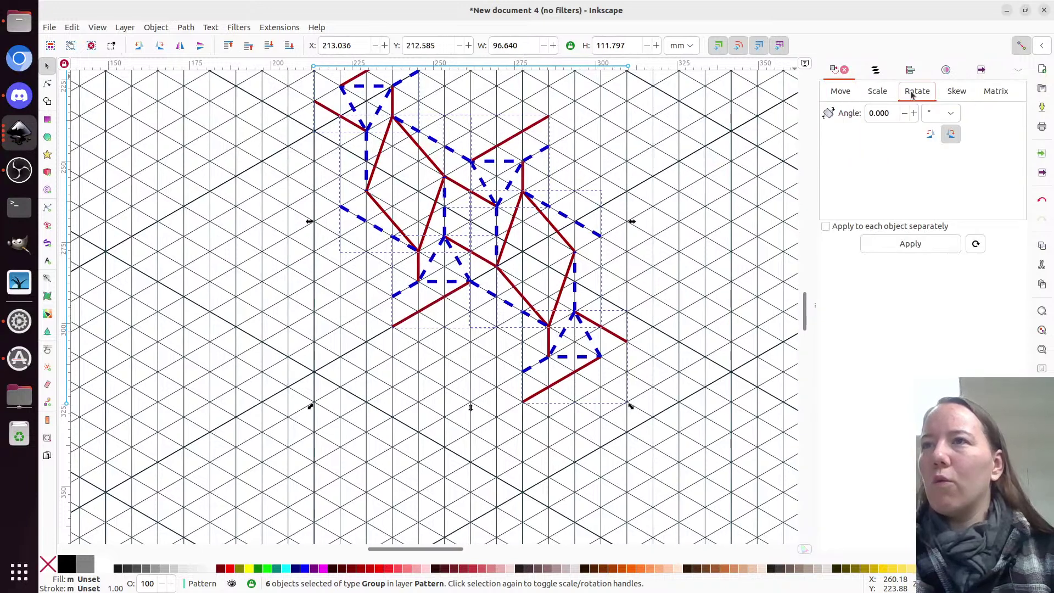
left_click(871, 114)
type("6")
key("Tab")
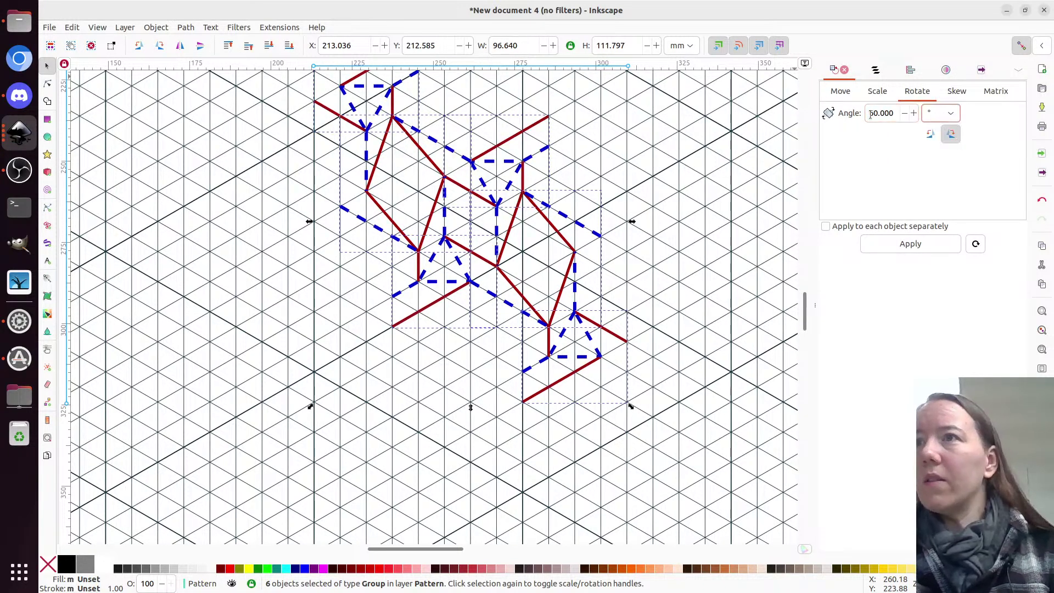
left_click(921, 242)
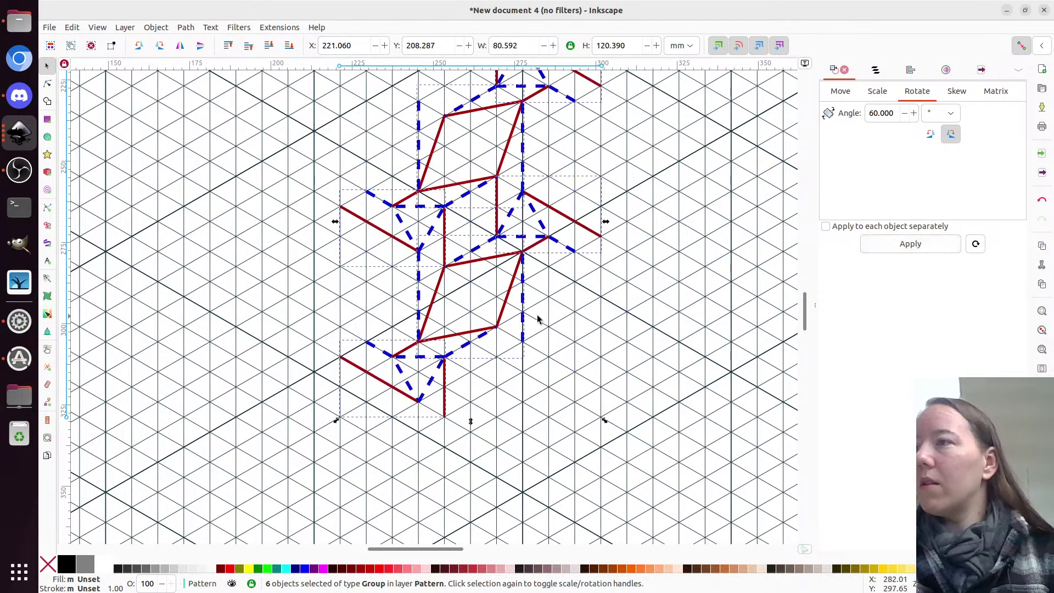
- Move the rotated pair of units two grid-triangle sides down and to the right along the grid, and deselect it
left_click_drag(496, 176, 547, 209)
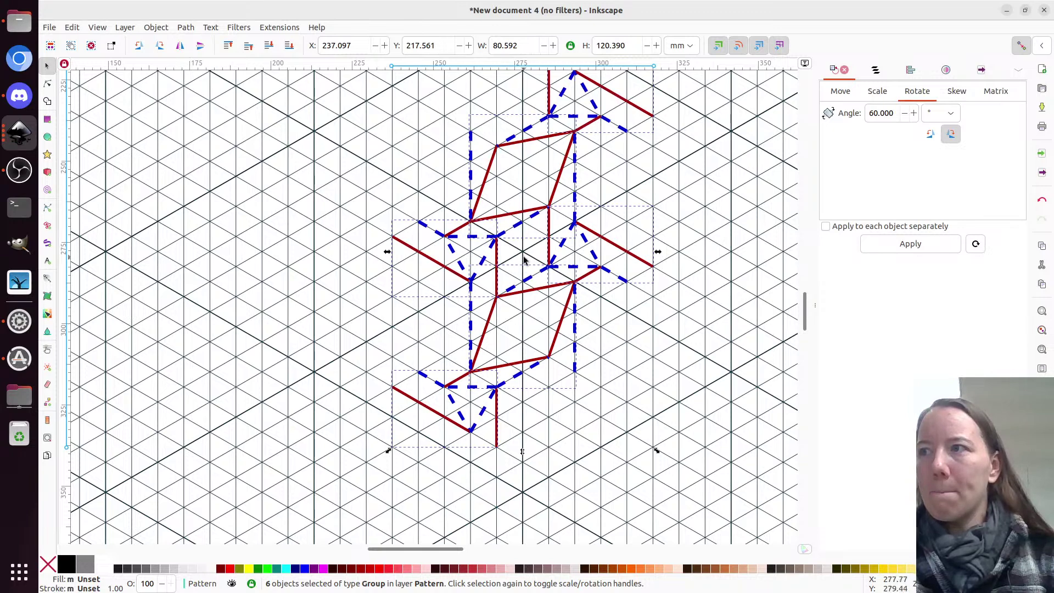
scroll(487, 278, "down", 1, "ctrl")
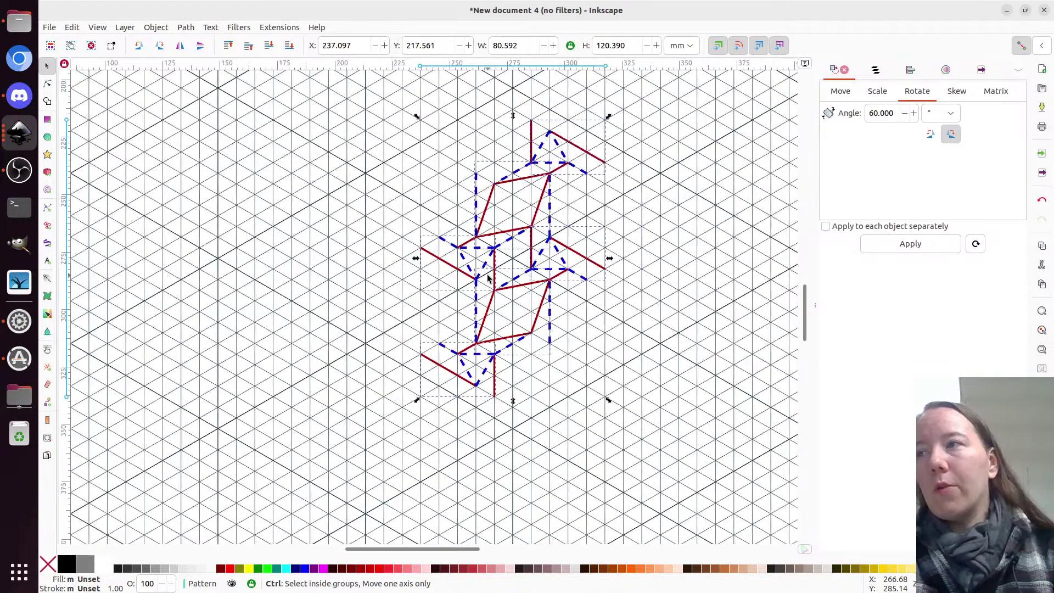
scroll(488, 279, "down", 1, "ctrl")
left_click(555, 400)
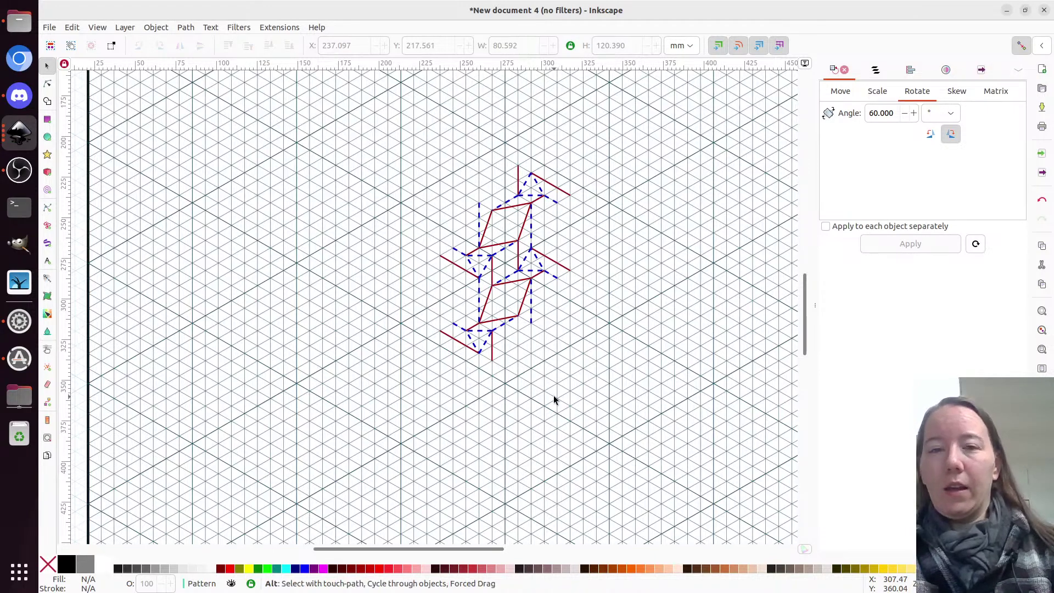
- Switch to New document 1 to examine the red and white rhombus-triangle tiling, and return to compare it with the crease pattern
key("alt+Tab")
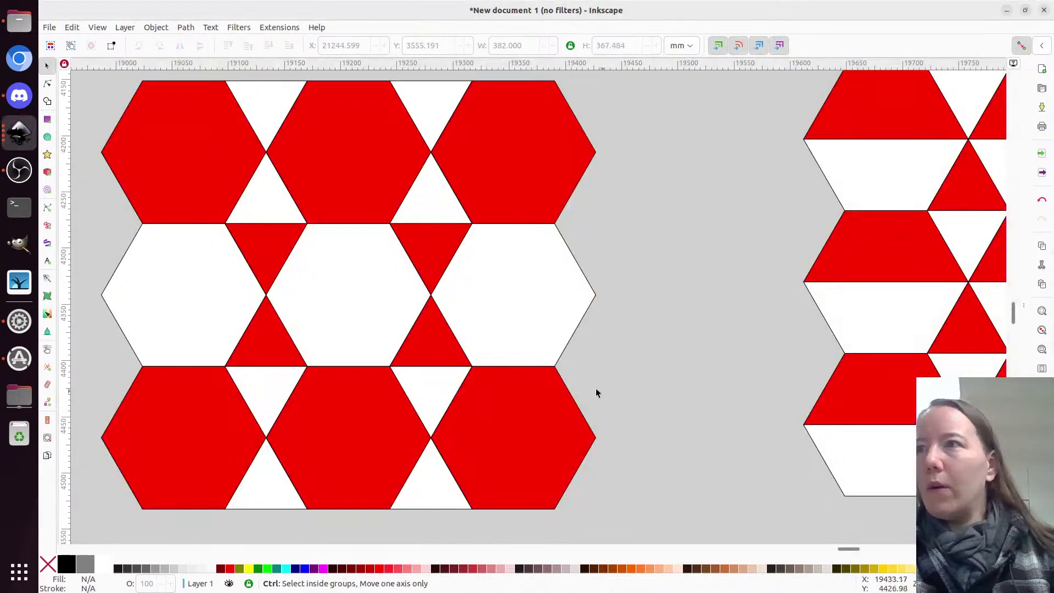
scroll(374, 375, "down", 3)
scroll(826, 305, "up", 3)
scroll(485, 245, "up", 5)
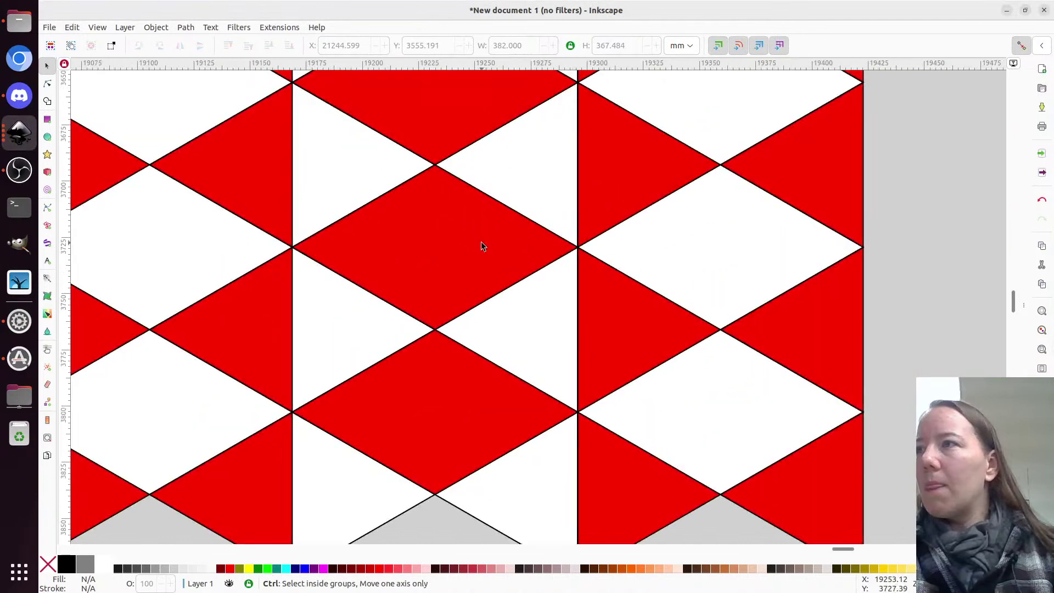
scroll(481, 242, "down", 1)
scroll(450, 275, "up", 2)
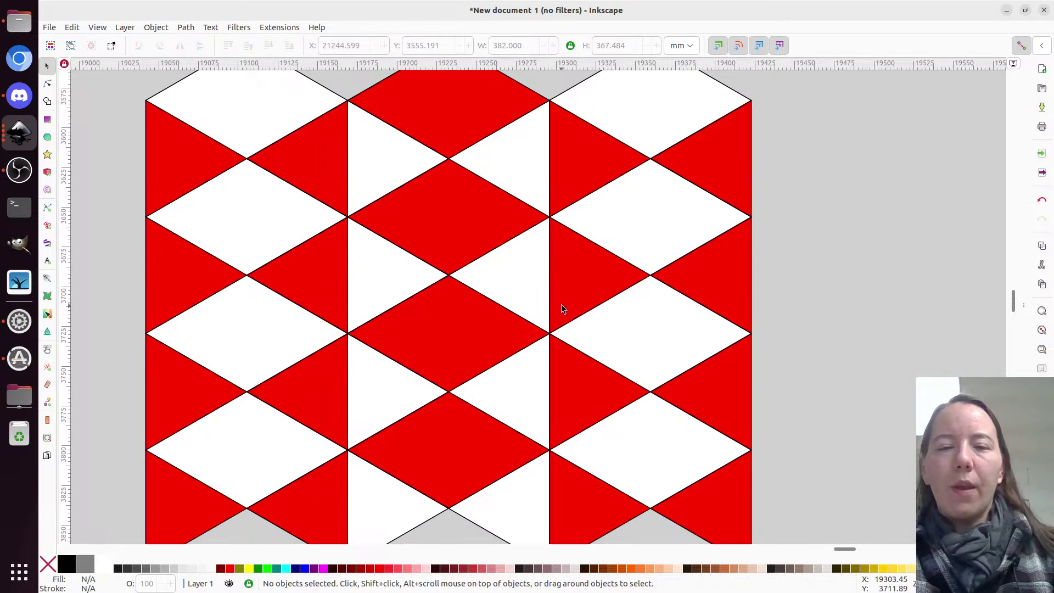
key("alt")
key("alt+Tab")
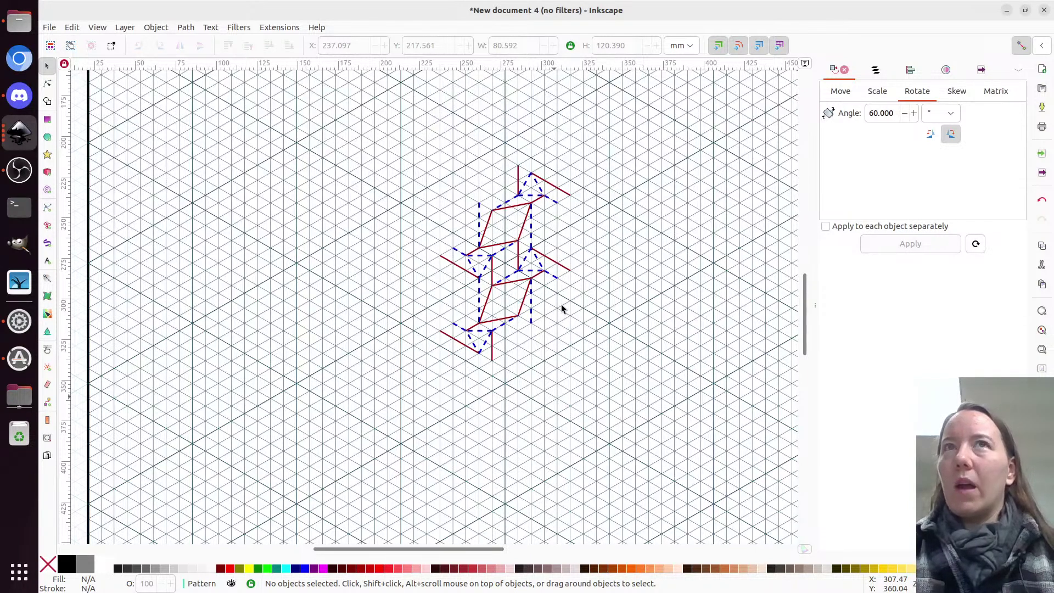
scroll(557, 260, "up", 2, "ctrl")
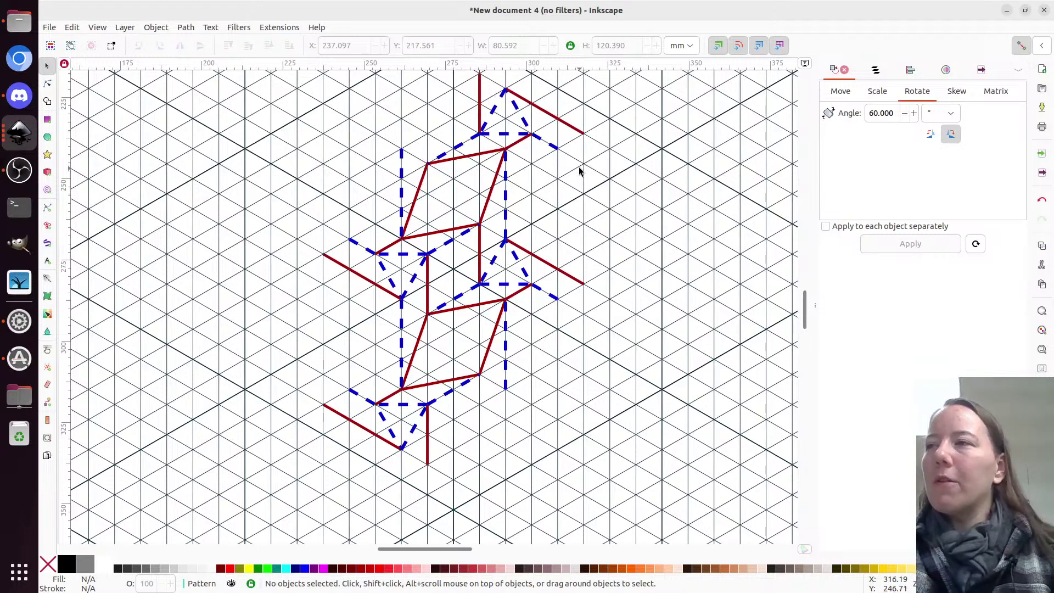
scroll(404, 333, "down", 1)
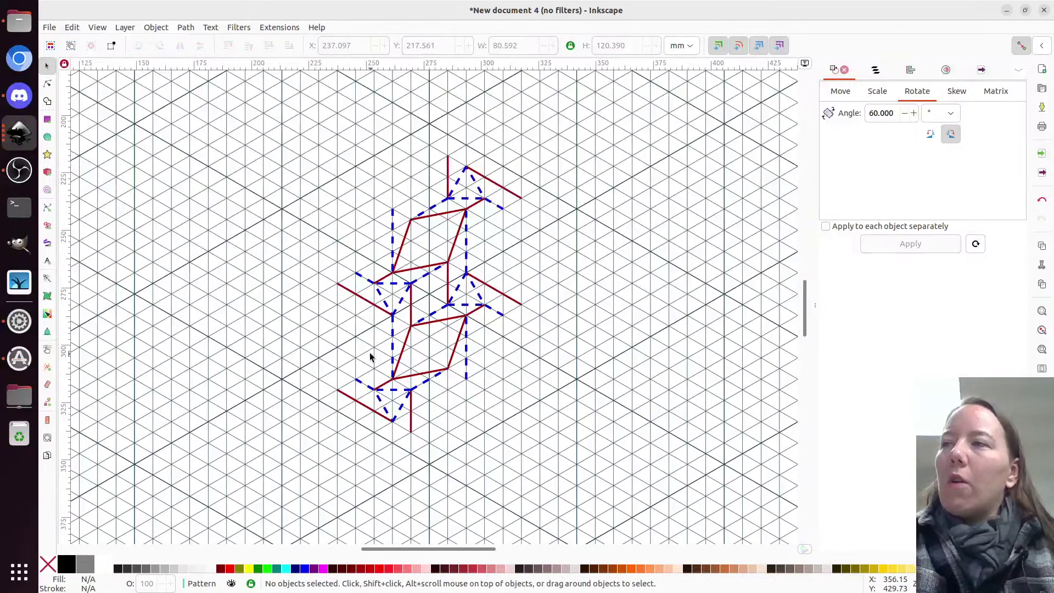
- Copy the twisted dashed-blue rhombus block and the small red triangle block from New document 3 and paste them into New document 4
key("alt")
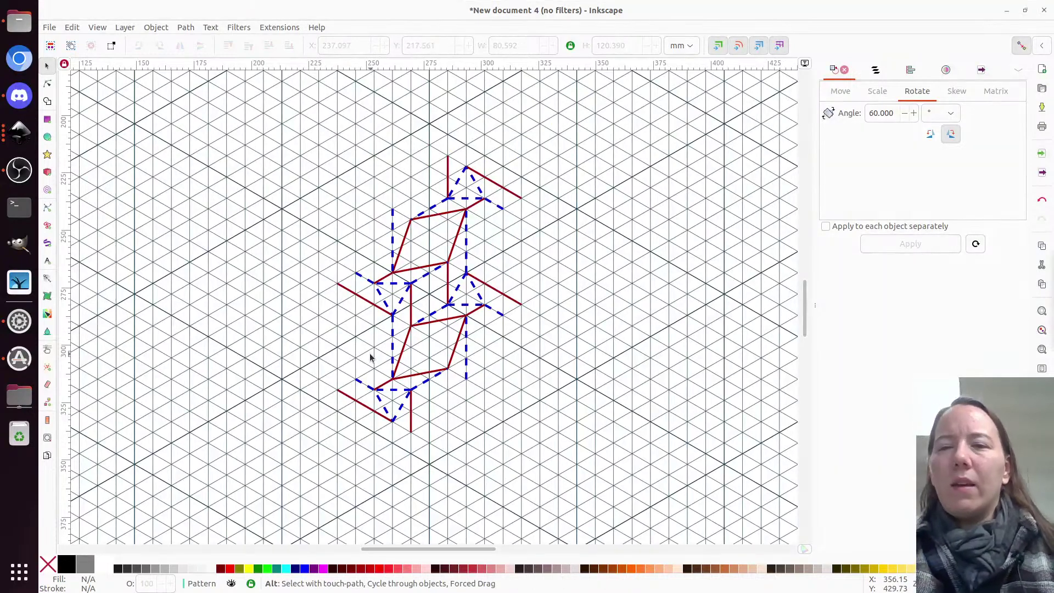
key("alt+Tab")
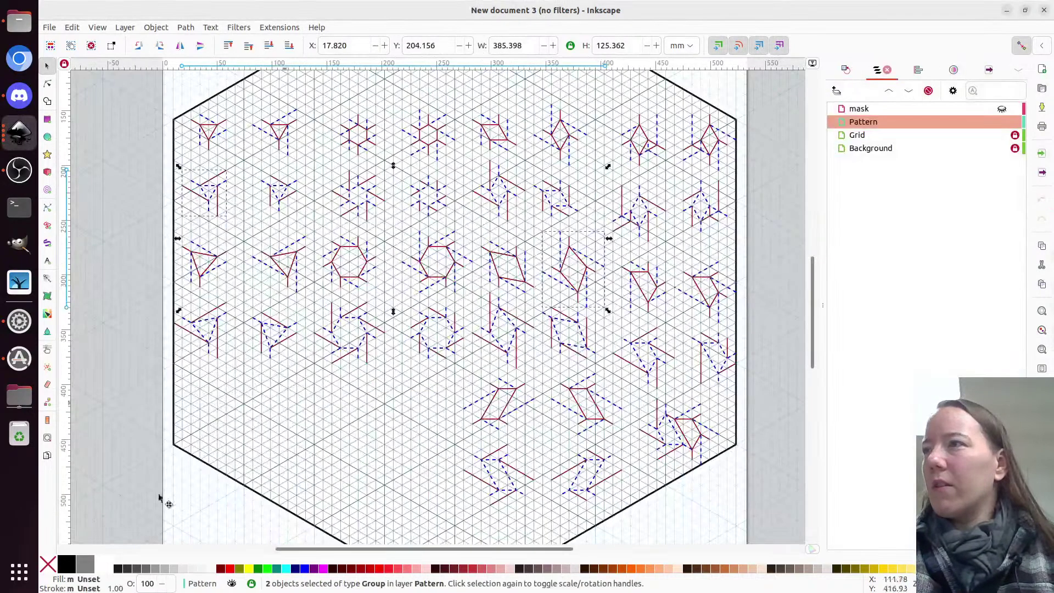
left_click(504, 328)
left_click(510, 318)
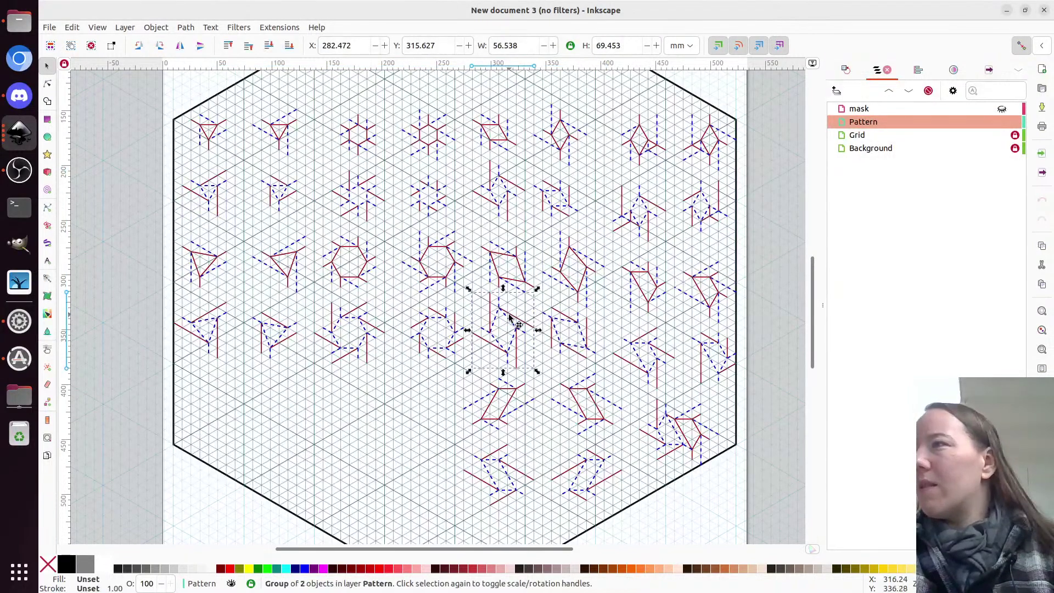
left_click(281, 127, "shift")
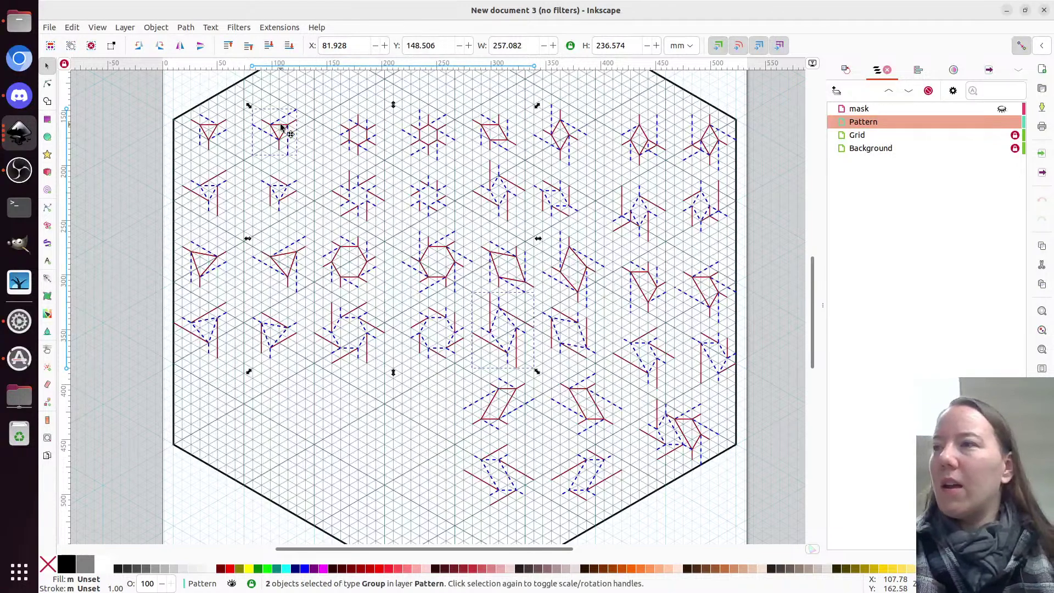
key("alt")
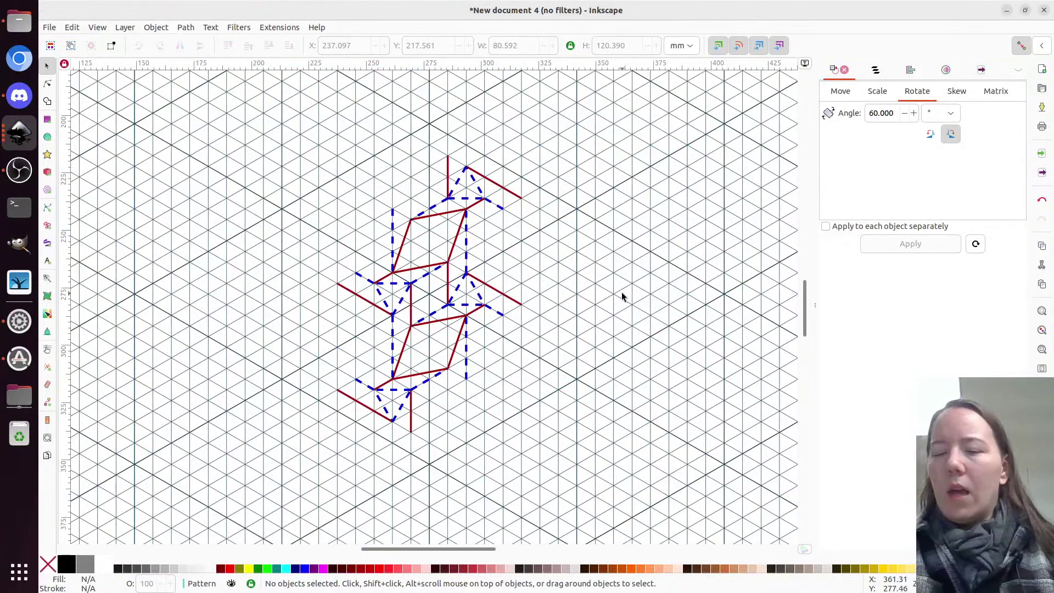
key("ctrl+v")
scroll(599, 308, "down", 1)
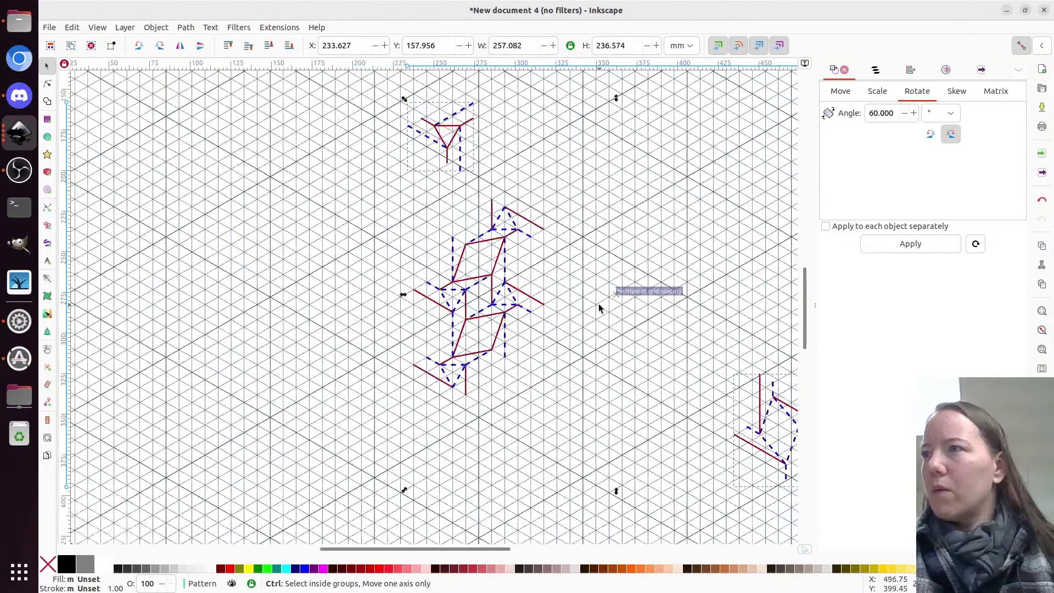
- Move the pasted red triangle block so its left-hand lines meet the fold lines extending from the joined units' middle-right triangle
scroll(598, 307, "right", 8)
left_click(562, 313)
left_click_drag(277, 130, 438, 305)
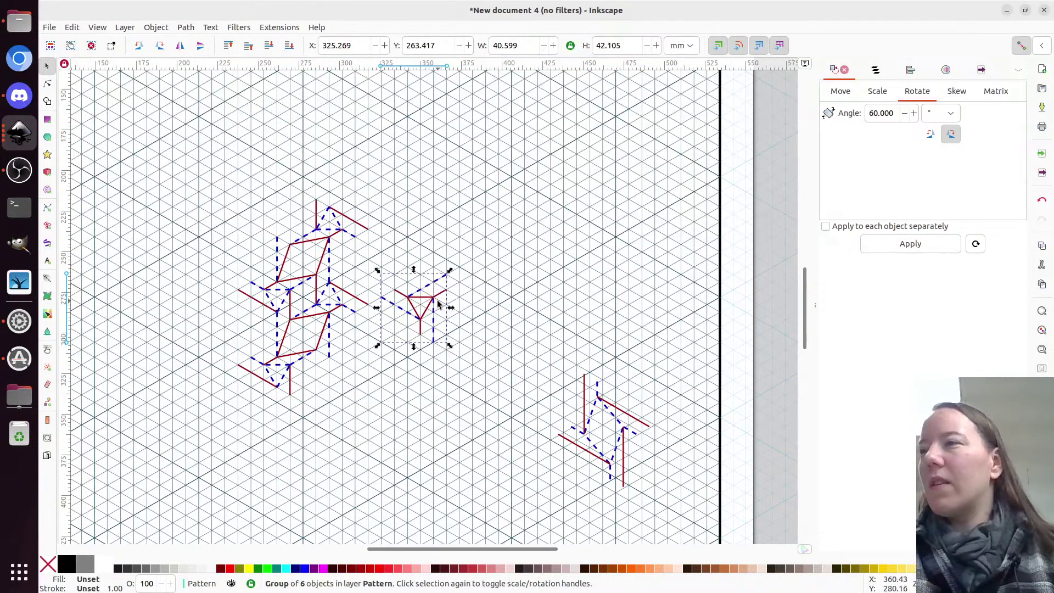
key("alt")
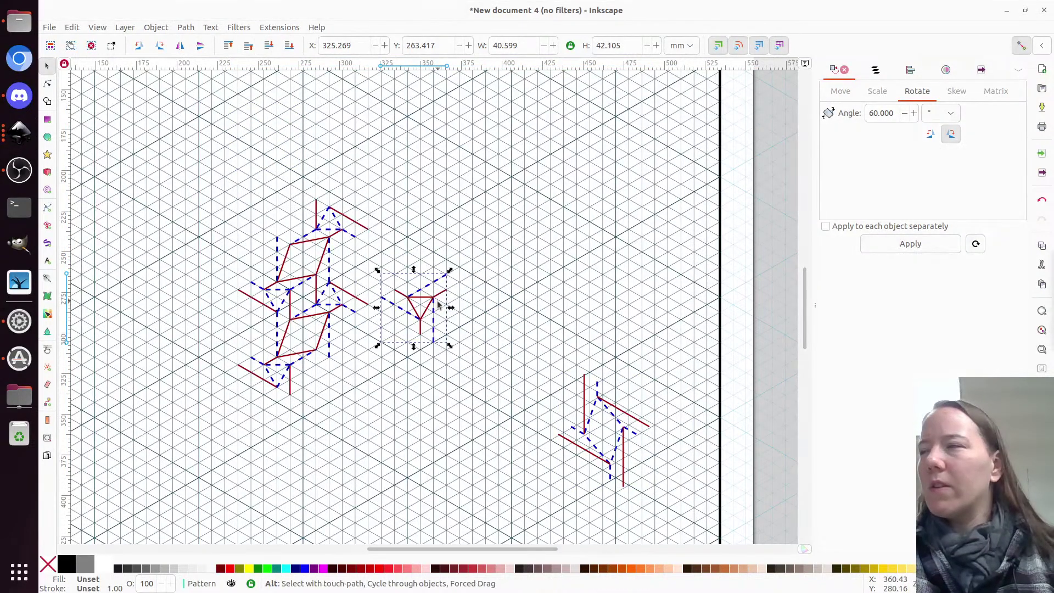
key("alt+Tab")
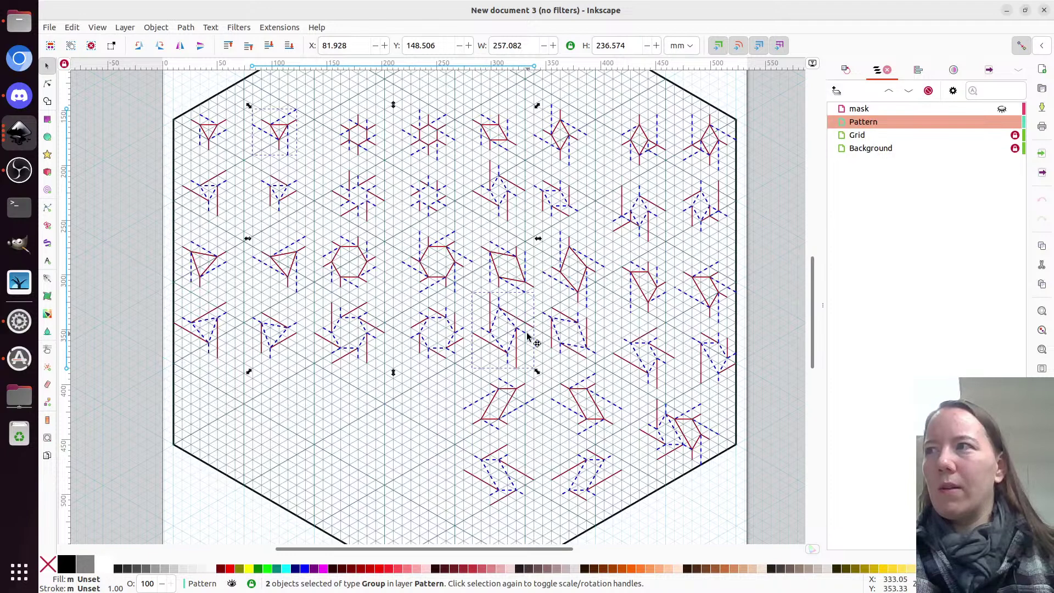
key("alt+Tab")
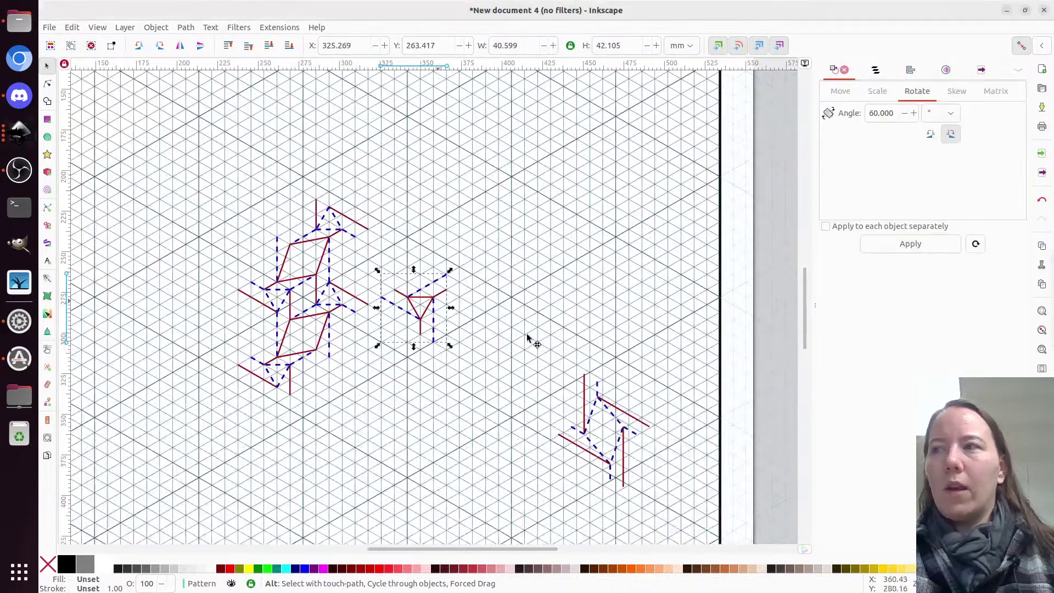
left_click_drag(413, 306, 389, 323)
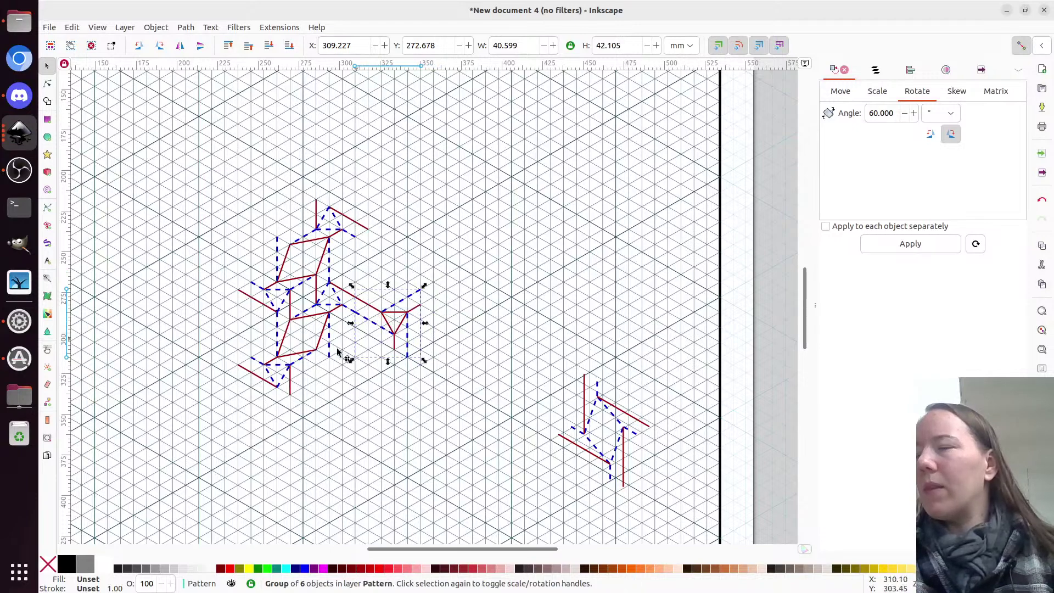
- Try the red triangle block in two positions closer to the joined units' middle-right triangle
scroll(313, 306, "up", 2)
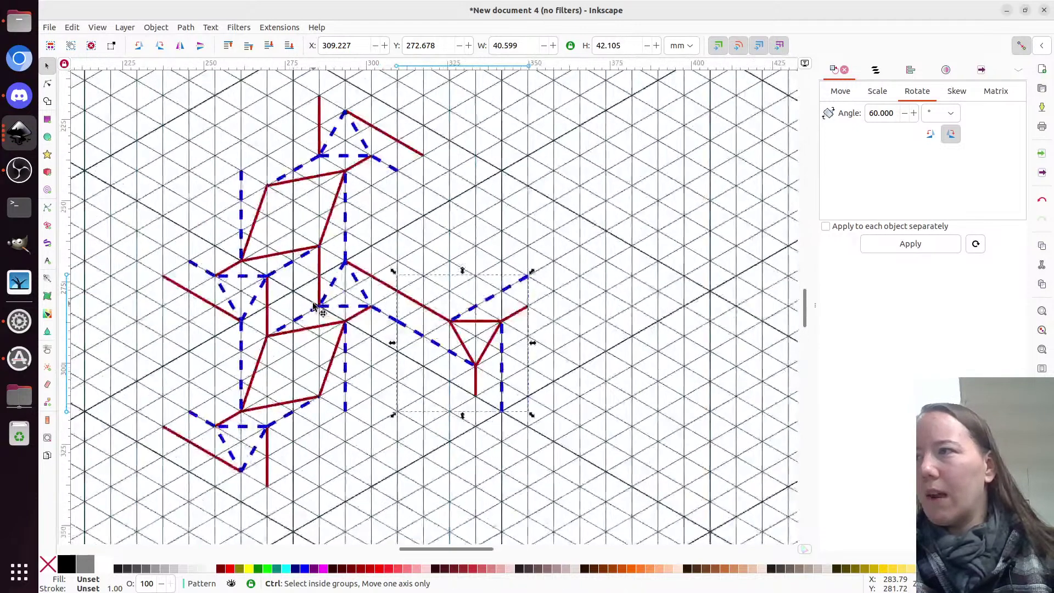
left_click_drag(481, 322, 401, 276)
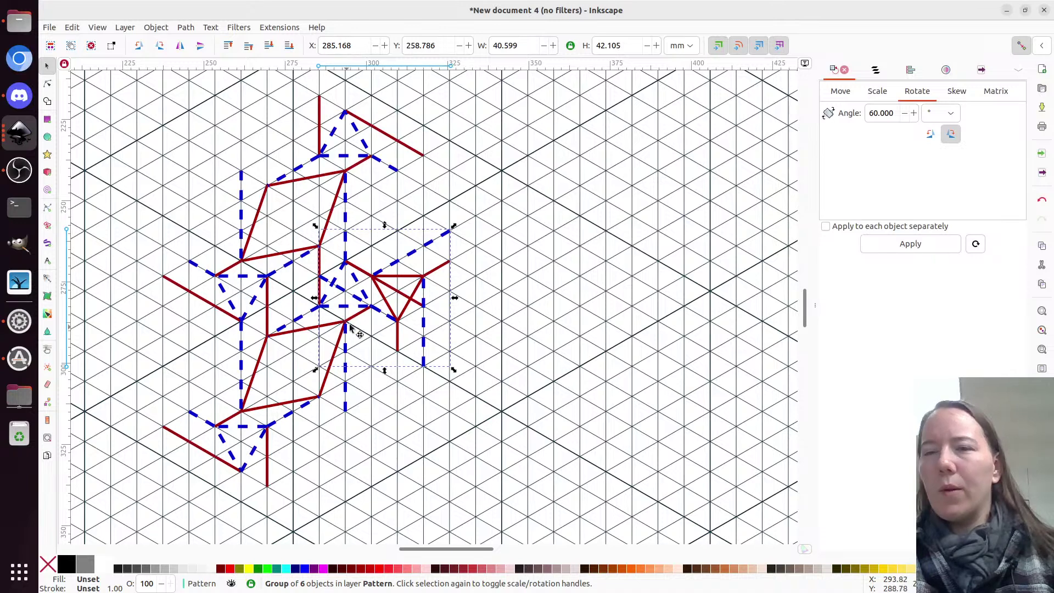
left_click_drag(394, 277, 426, 301)
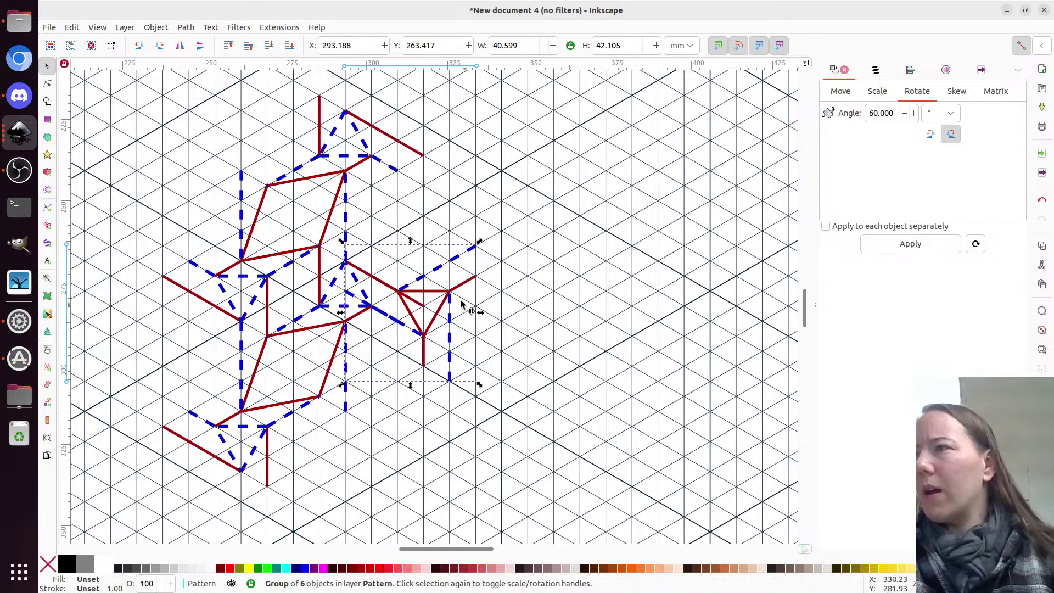
- Move the red triangle block clear of the joined units and shorten its left-hand fold-line pair by one grid-triangle side
left_click_drag(423, 295, 502, 340)
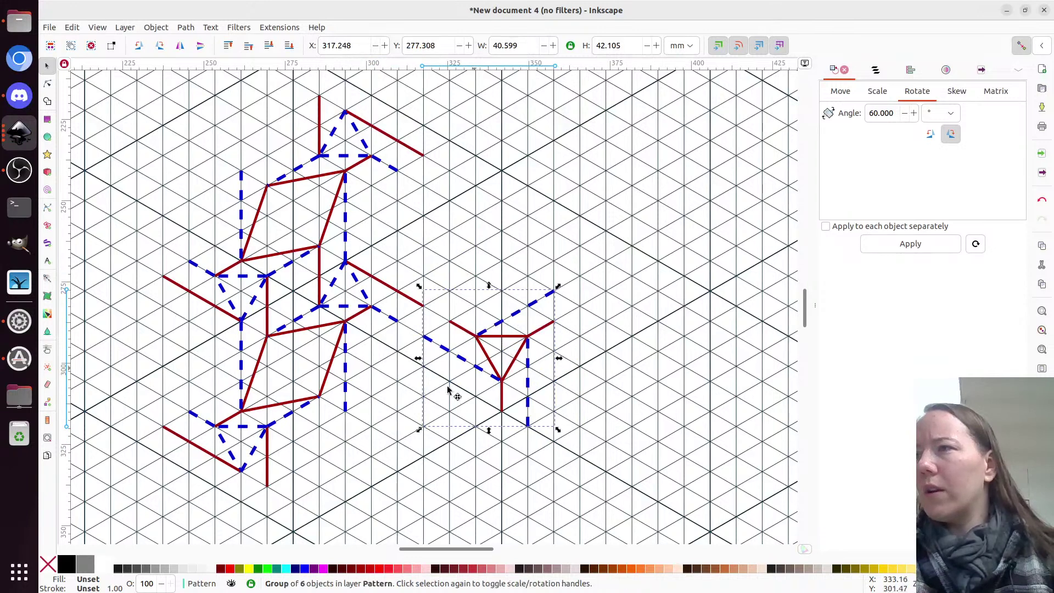
key("n")
left_click(447, 329)
left_click(426, 340, "shift")
left_click_drag(416, 347, 476, 336)
- Shorten the outward slanted fold-line pairs of the joined units' four dashed-blue triangles by one grid-triangle side each
left_click(432, 317)
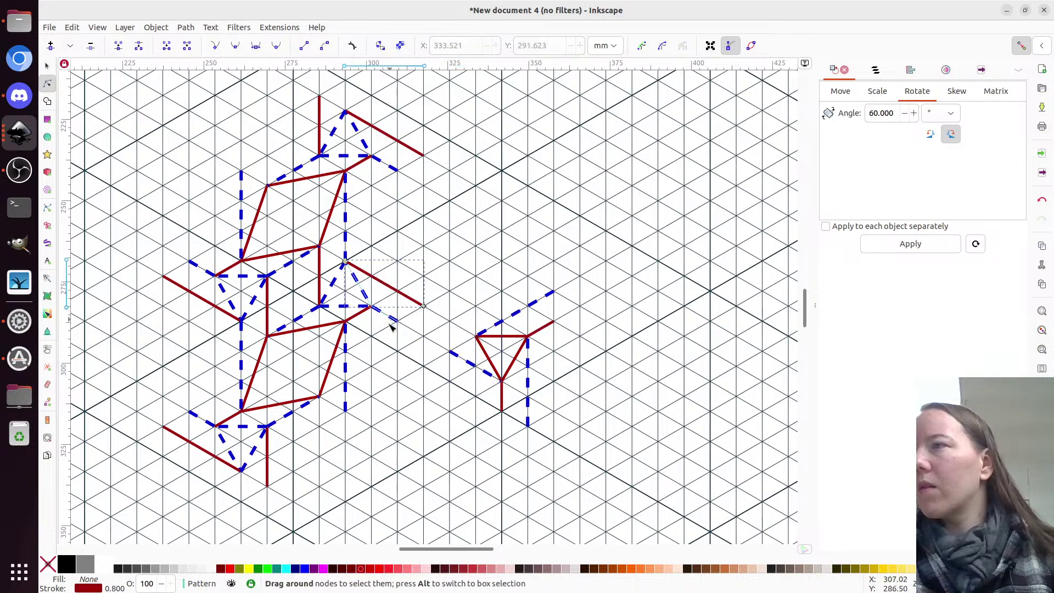
left_click(392, 322, "shift")
left_click_drag(391, 331, 397, 291)
left_click(414, 150)
left_click(395, 169, "shift")
left_click_drag(385, 181, 397, 140)
left_click(190, 263)
left_click(166, 277, "shift")
left_click_drag(153, 292, 215, 275)
left_click(177, 434)
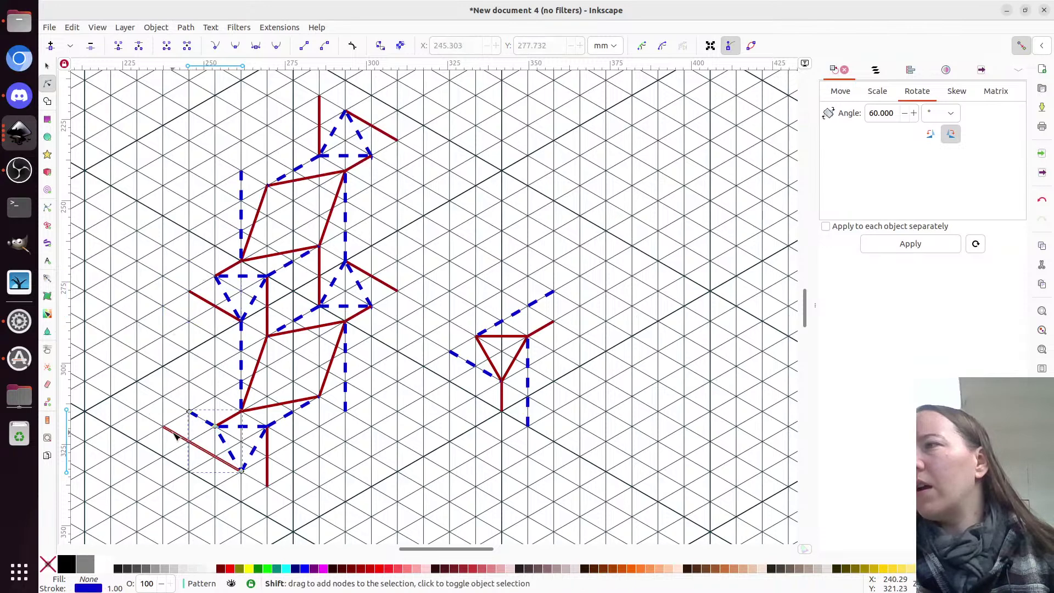
left_click_drag(141, 438, 210, 434)
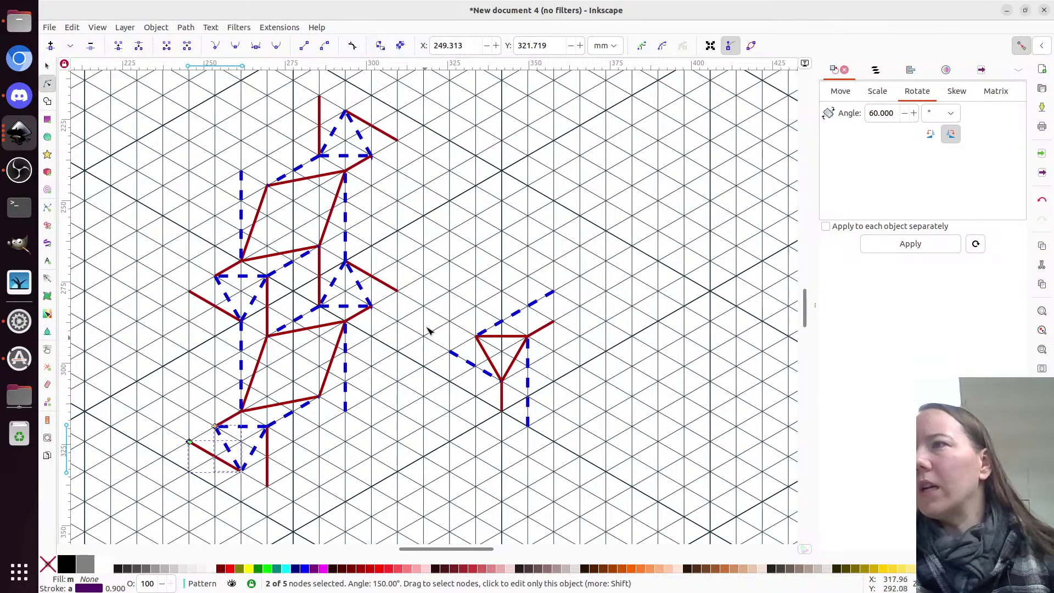
- Join the trimmed red triangle block to the shortened fold lines of the joined units' middle-right triangle
scroll(285, 289, "down", 2)
scroll(351, 316, "down", 3)
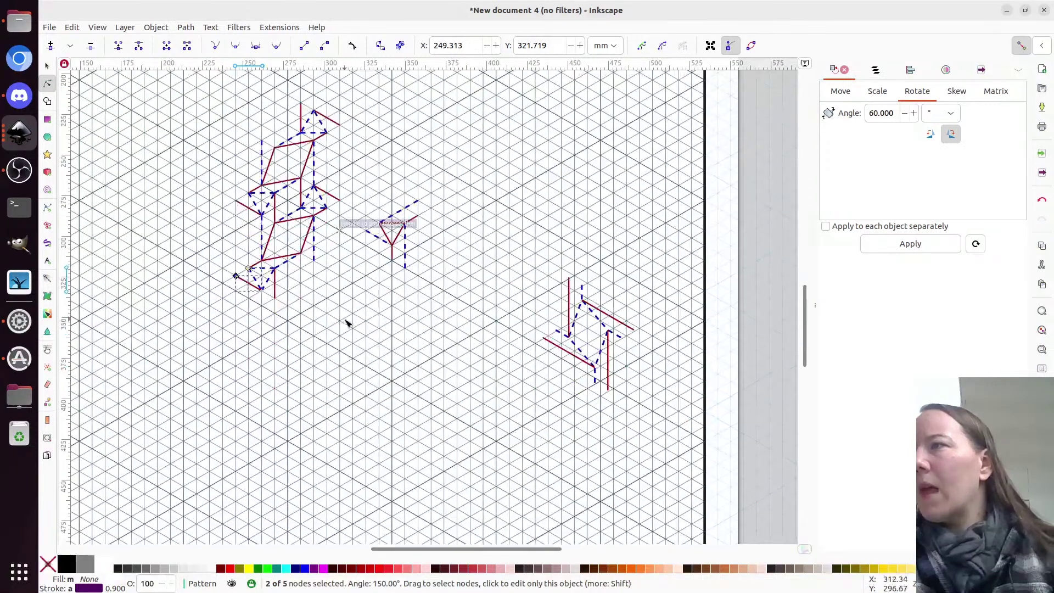
scroll(334, 280, "up", 1)
scroll(344, 308, "down", 1)
scroll(344, 308, "up", 1)
scroll(343, 312, "up", 3)
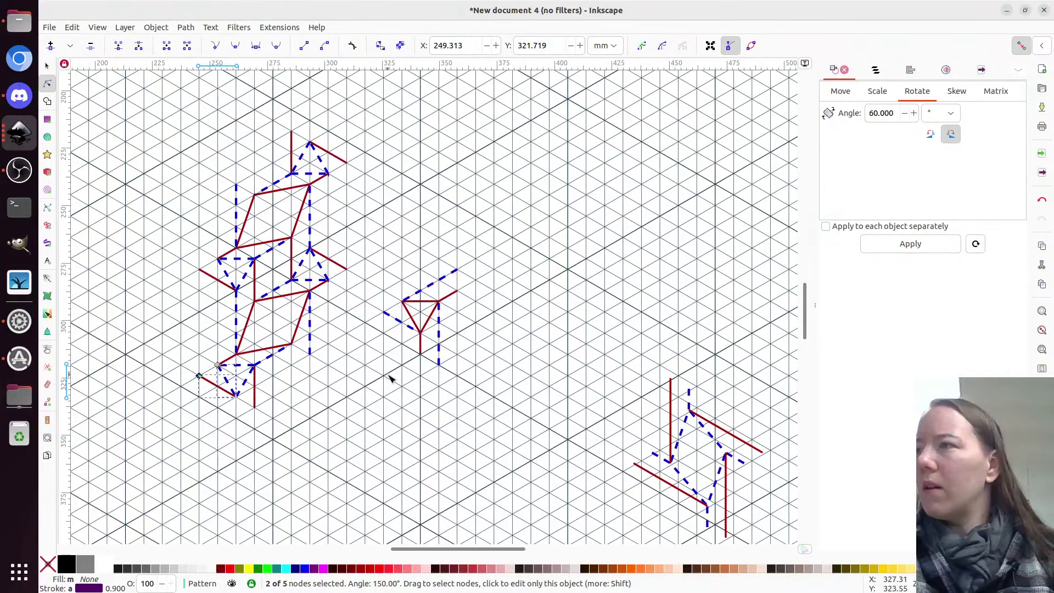
key("s")
left_click(391, 328)
left_click_drag(411, 305, 354, 273)
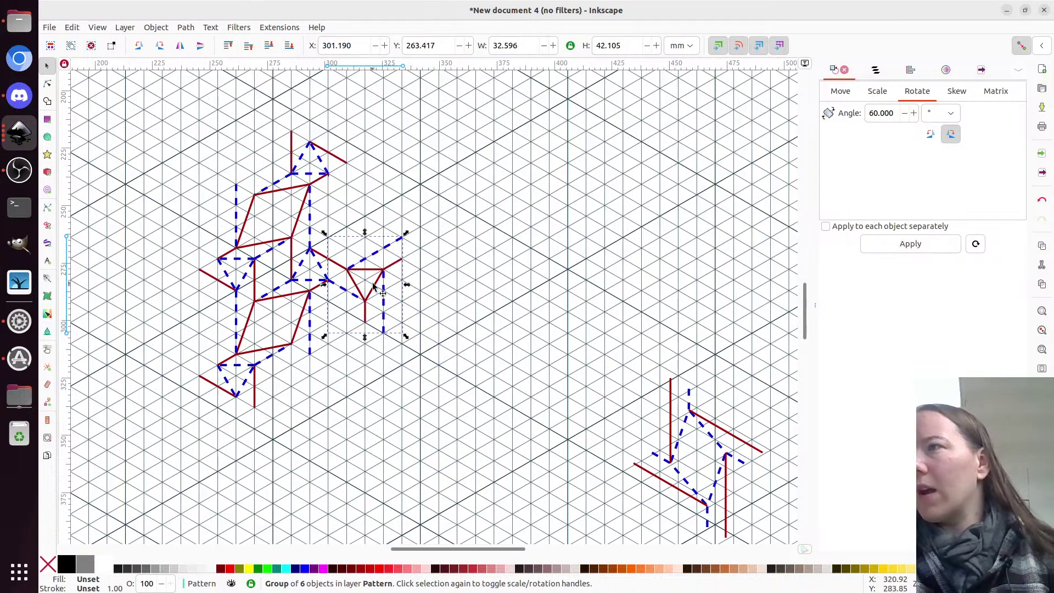
- Rotate the pasted rhombus block by 60° clockwise and place it against the red triangle block's upper-right fold lines
scroll(406, 352, "up", 2)
left_click_drag(708, 480, 524, 212)
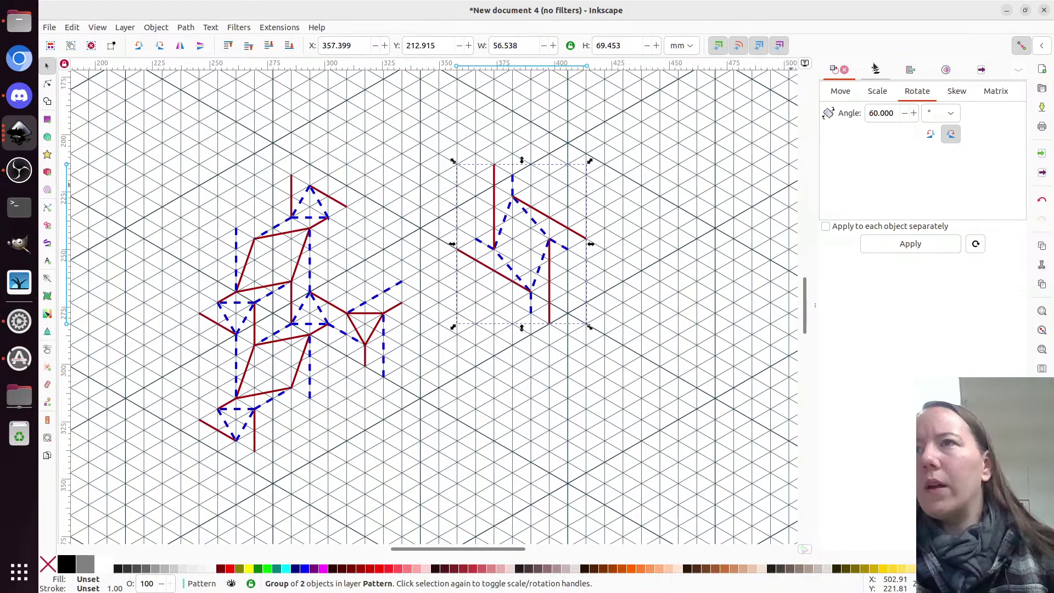
left_click(900, 247)
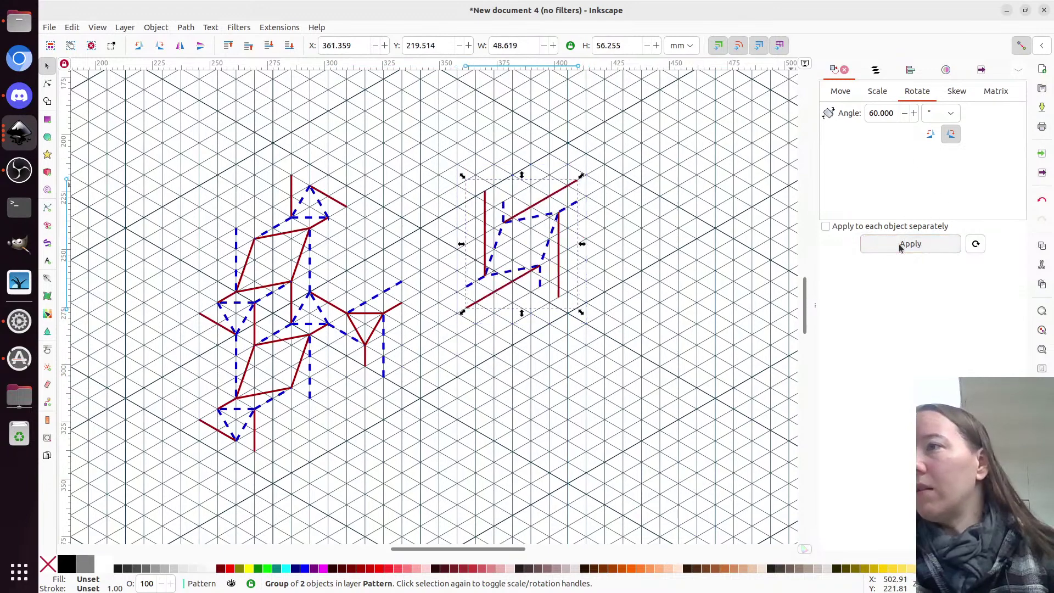
left_click_drag(504, 226, 378, 254)
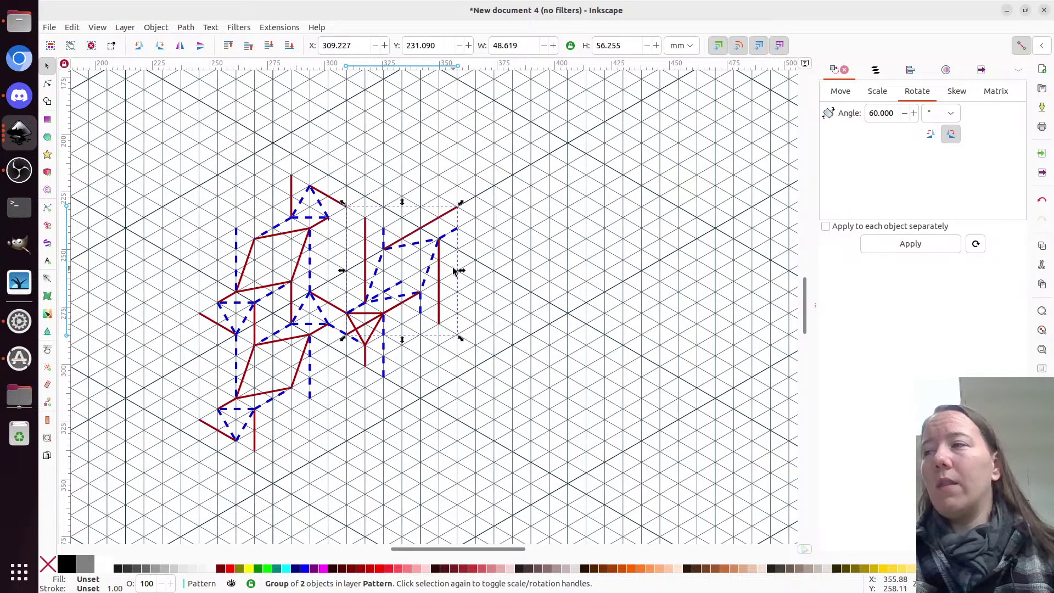
- Move the rhombus block clear, then shorten the red triangle block's upper-right dashed blue line by two grid-triangle sides and remove its red stub
scroll(417, 290, "up", 2)
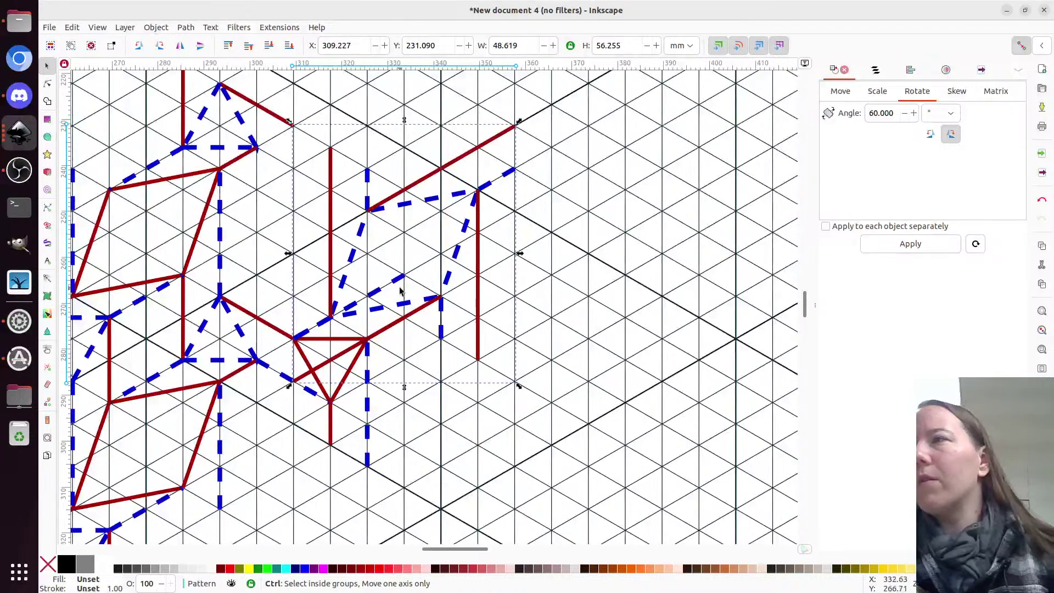
scroll(401, 291, "down", 1)
left_click_drag(360, 273, 489, 231)
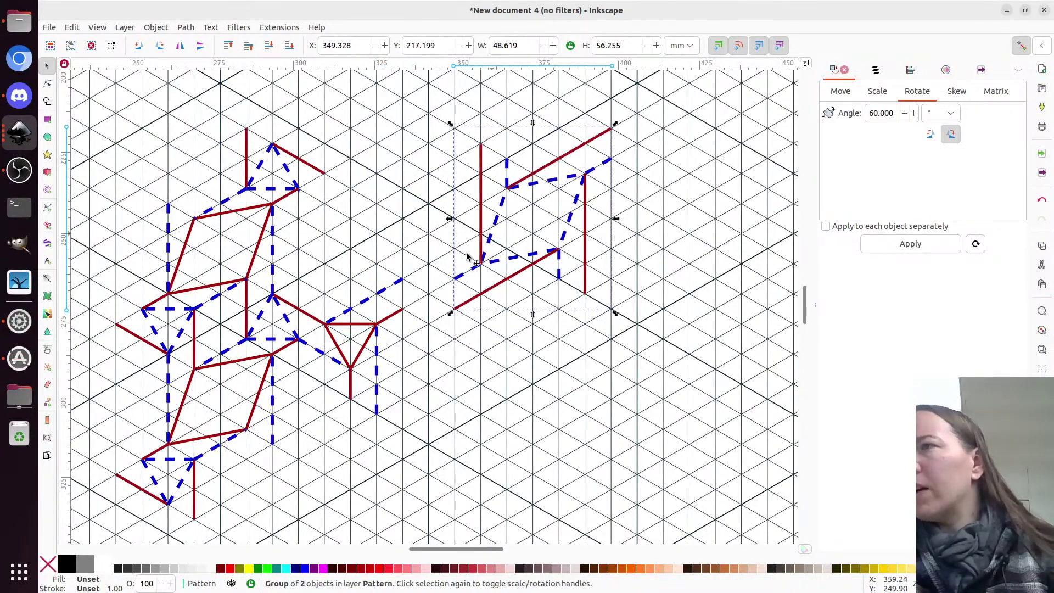
key("n")
left_click(387, 289)
left_click(396, 314, "shift")
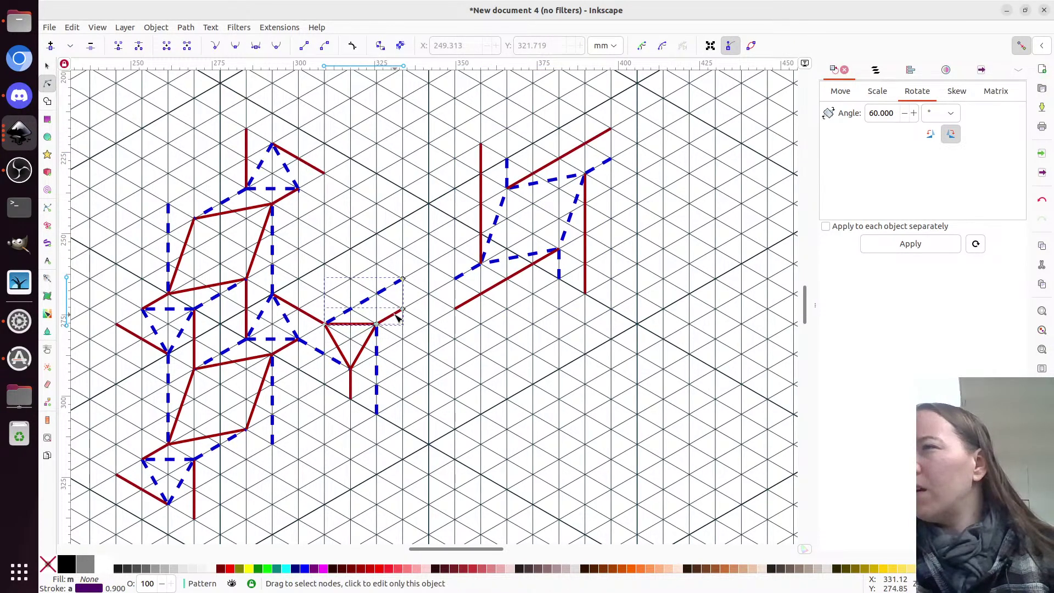
left_click(384, 289)
left_click_drag(403, 279, 351, 310)
left_click(403, 310)
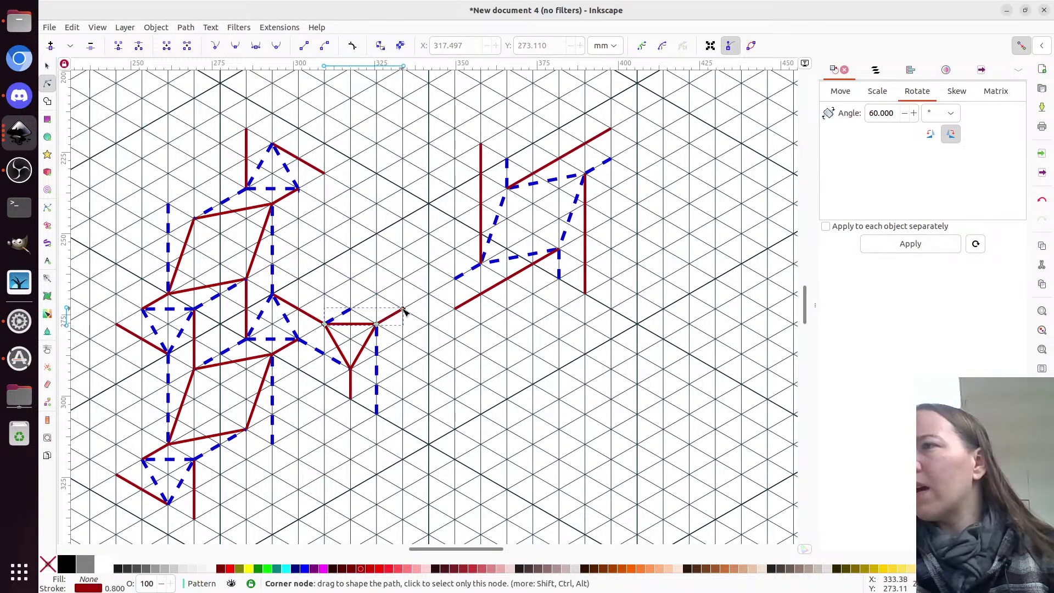
key("Delete")
- Trim the rhombus block's lower-left fold-line pair and join the block to the red triangle block's upper-right side
left_click(456, 278)
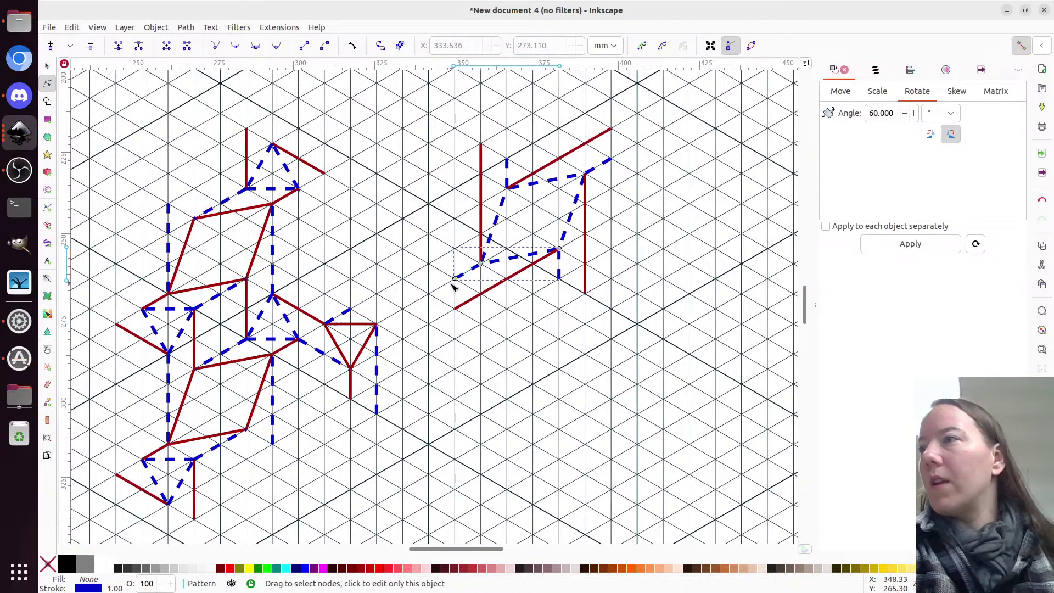
left_click(455, 279)
key("Delete")
left_click(456, 310)
left_click_drag(457, 312, 354, 297)
key("s")
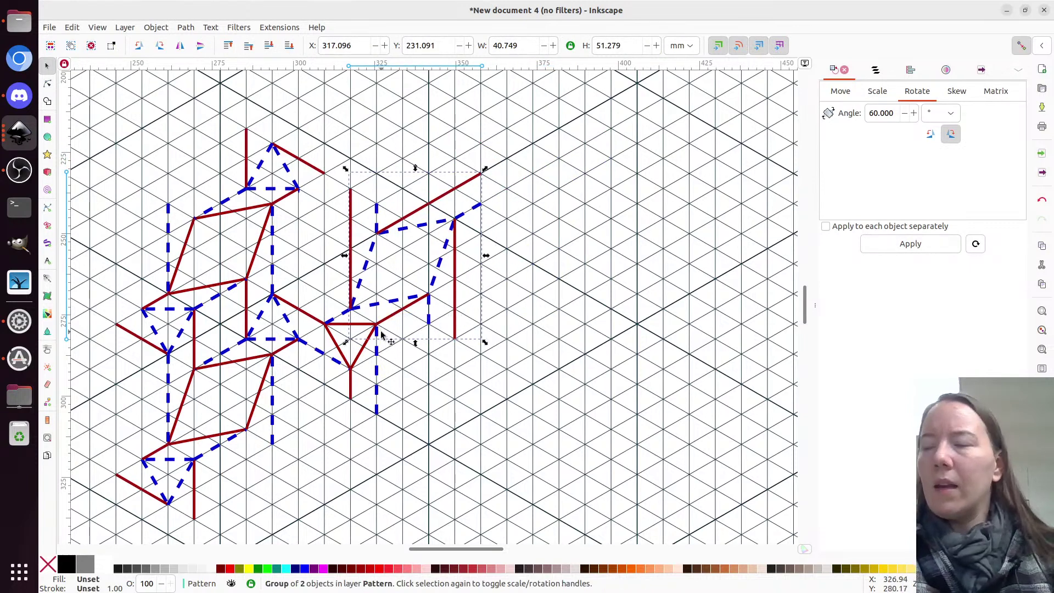
- Shorten the rhombus block's upper-right red line by two grid-triangle sides and remove the dashed blue stub beside it
key("n")
left_click(467, 181)
mouse_move(474, 182)
left_mouse_down()
mouse_move(429, 204)
mouse_move(455, 219)
left_mouse_up()
left_click(482, 205)
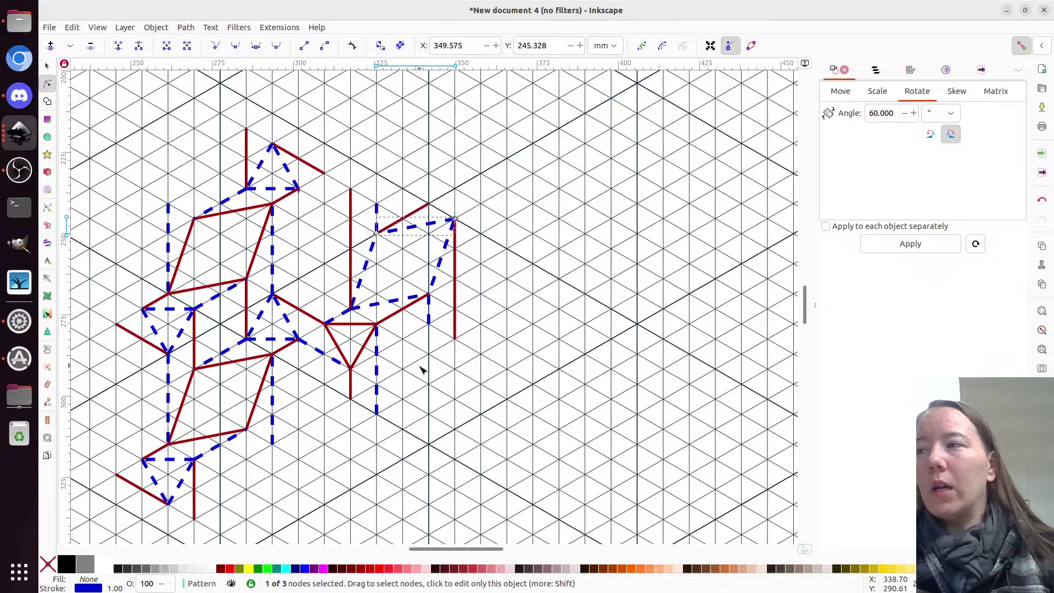
- Shorten the red triangle block's downward fold-line pair by one grid-triangle side
left_click(376, 385)
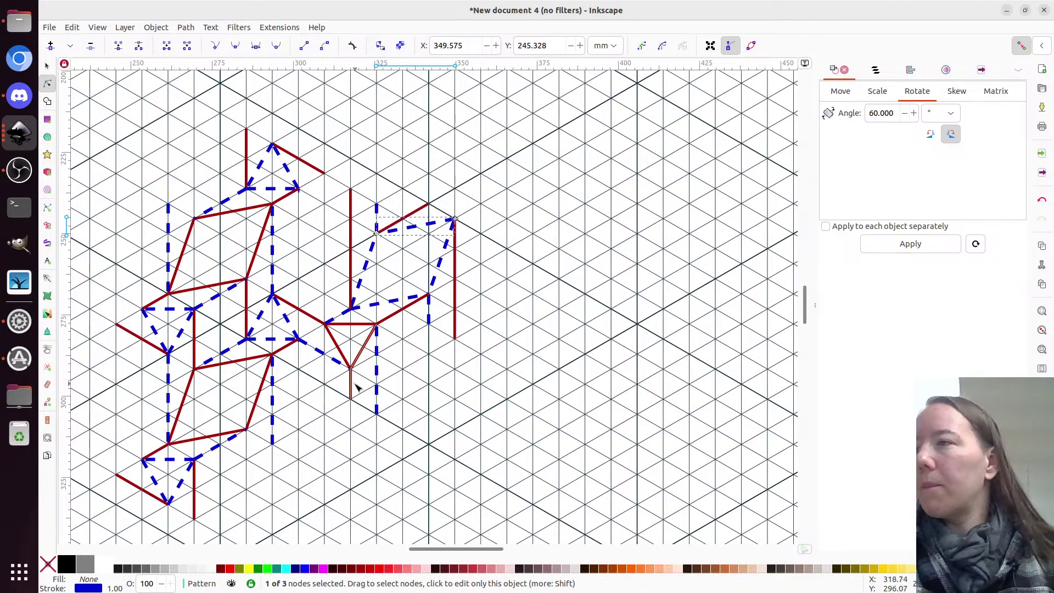
left_click(351, 384, "shift")
mouse_move(386, 426)
left_mouse_down()
mouse_move(336, 398)
mouse_move(350, 369)
left_mouse_up()
- Shorten the rhombus block's downward right-hand and upward left-hand fold-line pairs by one grid-triangle side each
left_click(432, 314)
left_click(455, 324, "shift")
left_click_drag(467, 353, 429, 297)
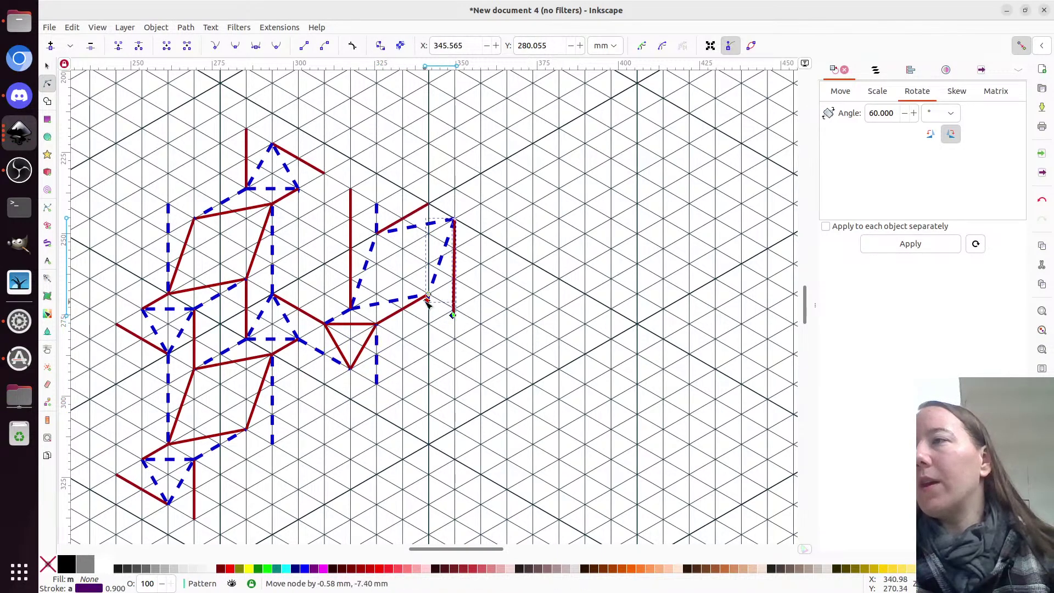
left_click(351, 247)
left_click(378, 215, "shift")
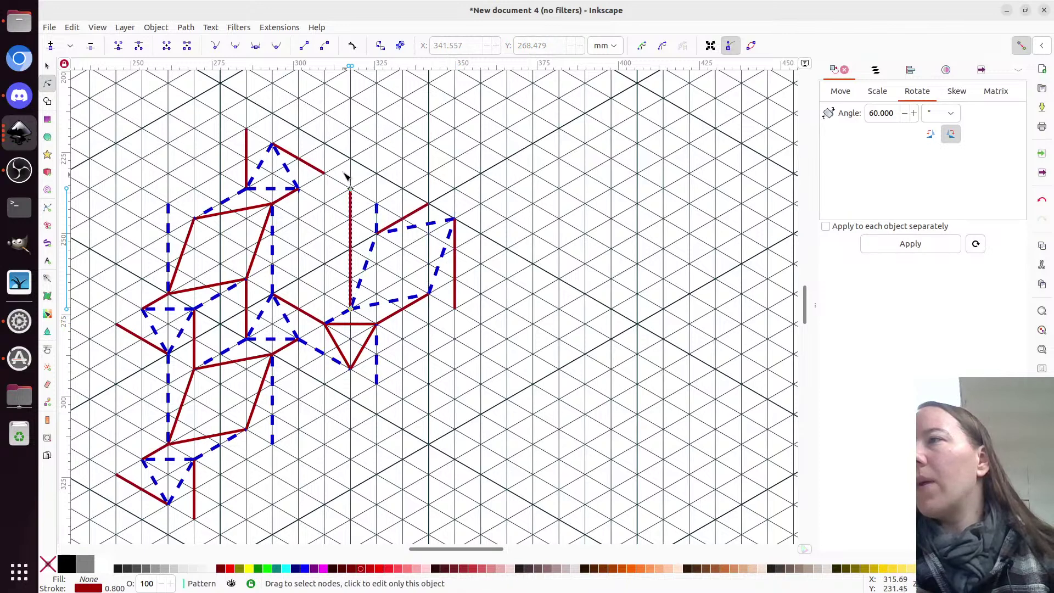
left_click(379, 215, "shift")
left_click_drag(351, 188, 376, 234)
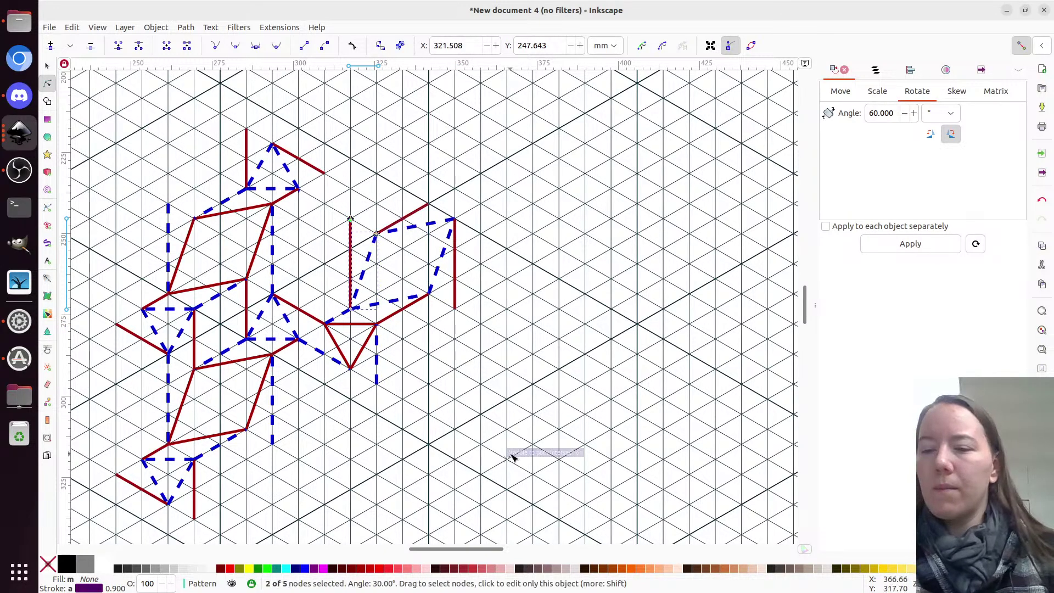
- Duplicate the red triangle block, rotate the copy 180°, and join it to the upper-right fold lines of the dashed blue rhombus block
key("s")
key("Escape")
left_click(357, 357)
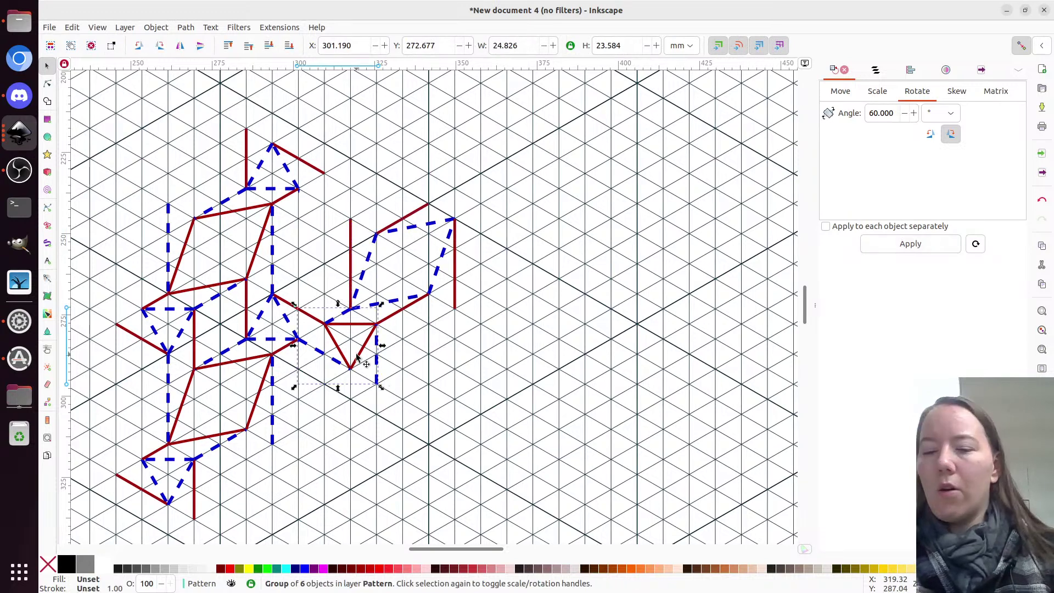
left_click(162, 49)
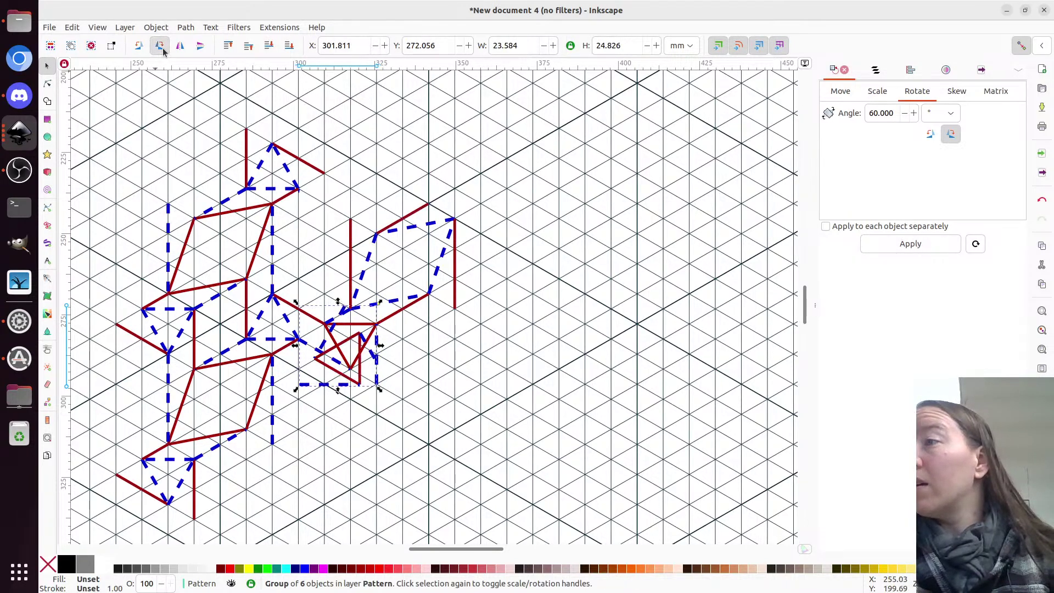
left_click_drag(329, 334, 468, 161)
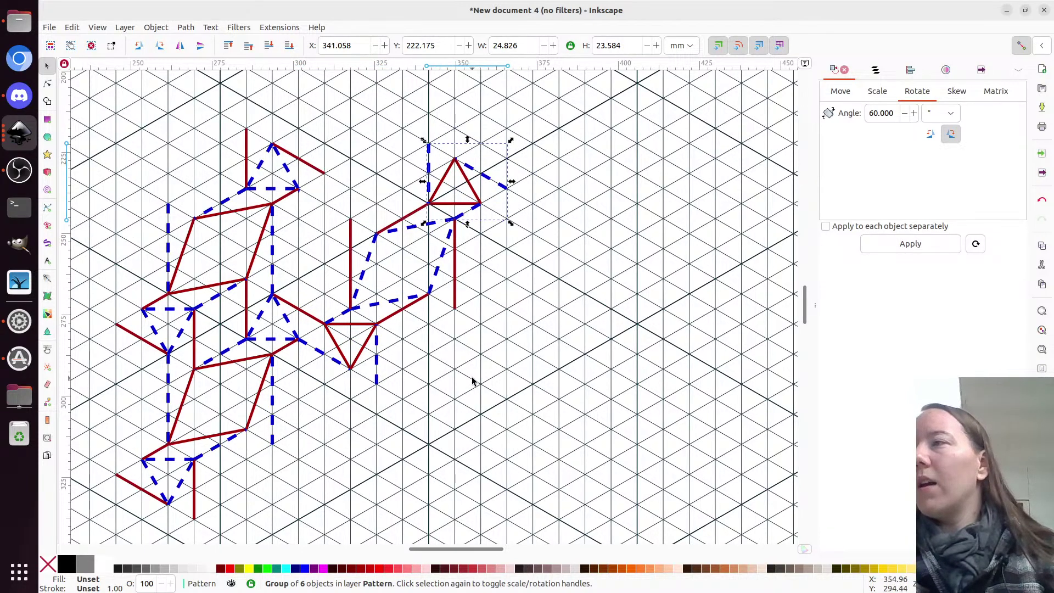
- Delete the upper set of three blocks stacked above the red rhombus unit
scroll(526, 329, "down", 1)
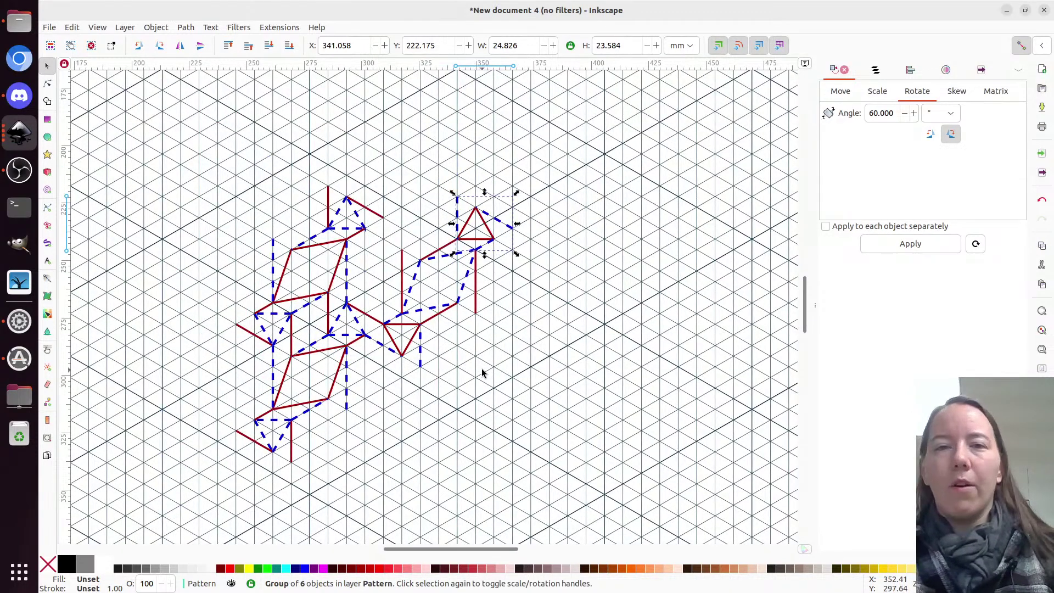
scroll(482, 373, "left", 4)
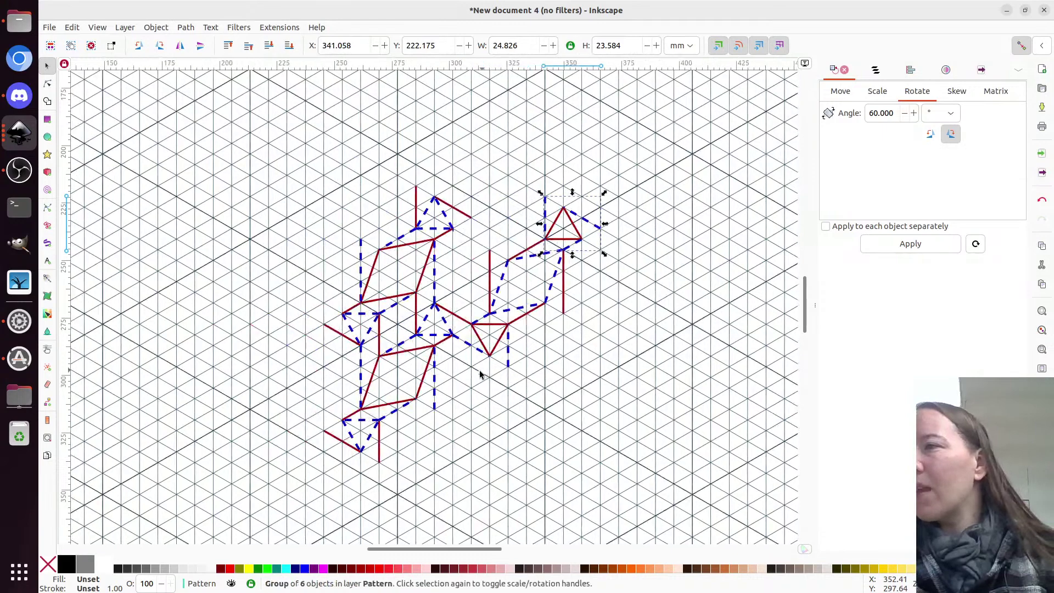
left_click(351, 317)
left_click(426, 231, "shift")
left_click(429, 216, "shift")
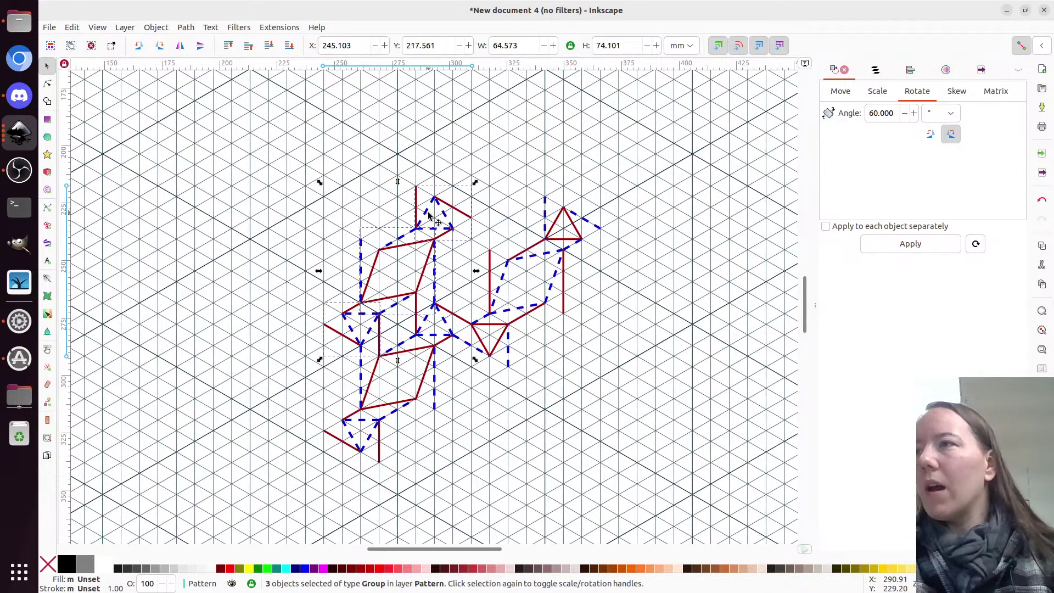
key("Delete")
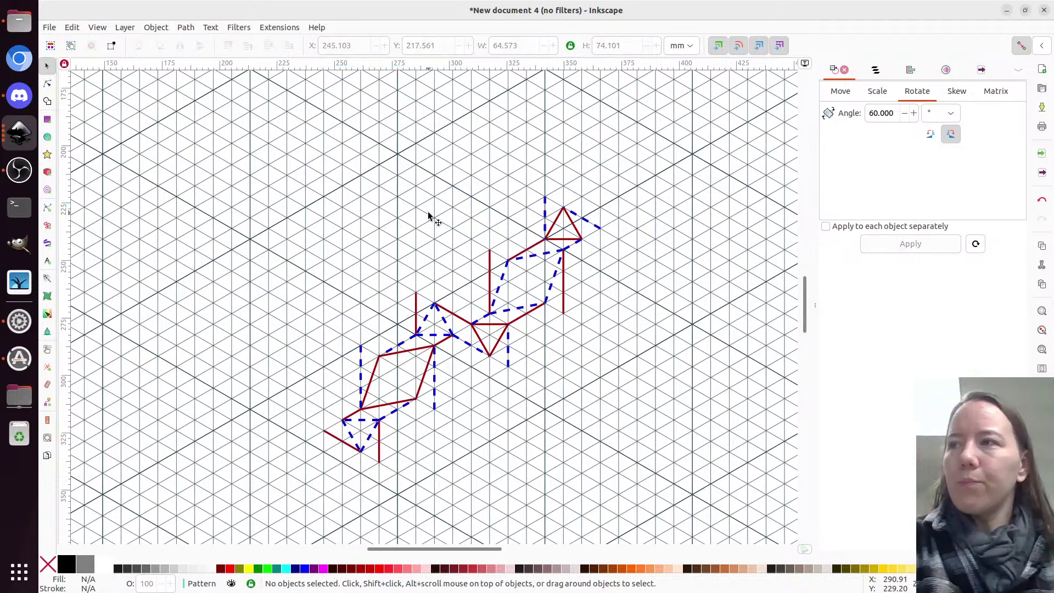
- Group the red rhombus unit's three blocks, group the dashed rhombus unit's three blocks, and group both units together
left_click_drag(301, 285, 464, 499)
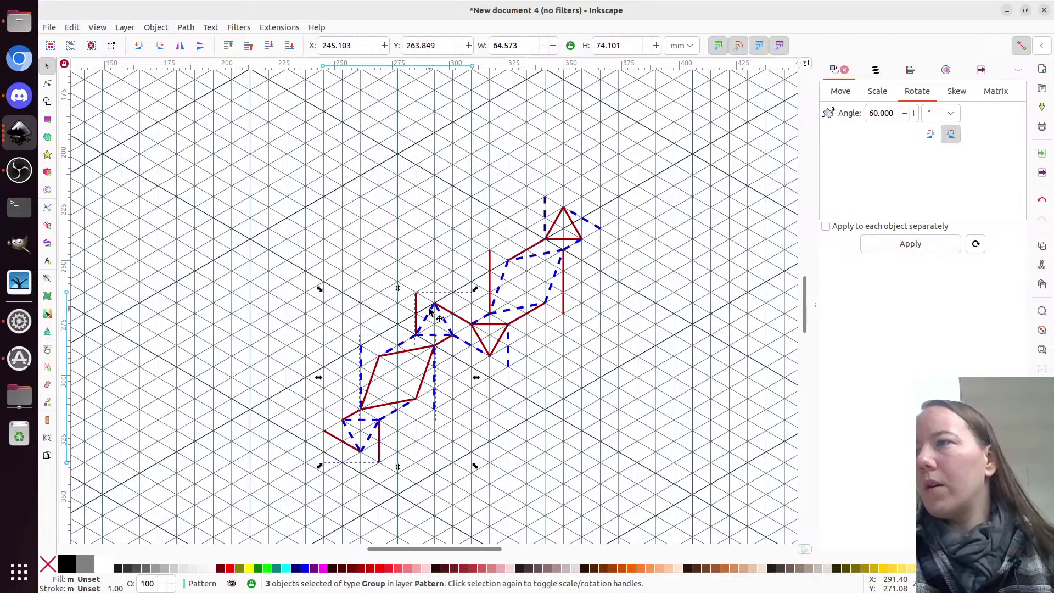
key("ctrl+g")
left_click_drag(669, 403, 442, 138)
key("ctrl+a")
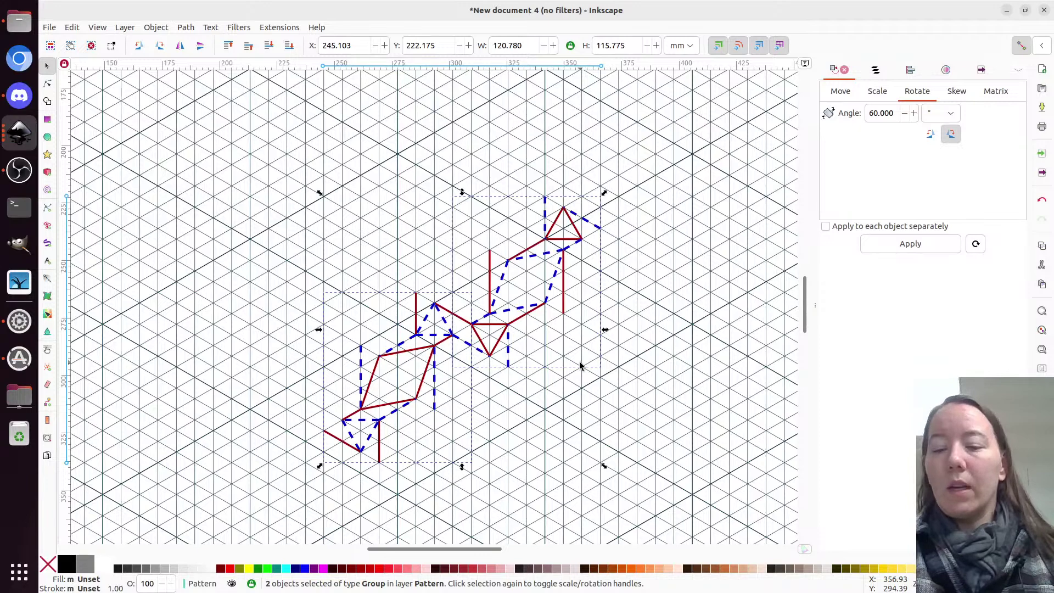
key("ctrl+g")
- Duplicate the combined unit and stack the copies edge to edge into a vertical column of six units
key("ctrl+d")
left_click_drag(410, 354, 404, 250)
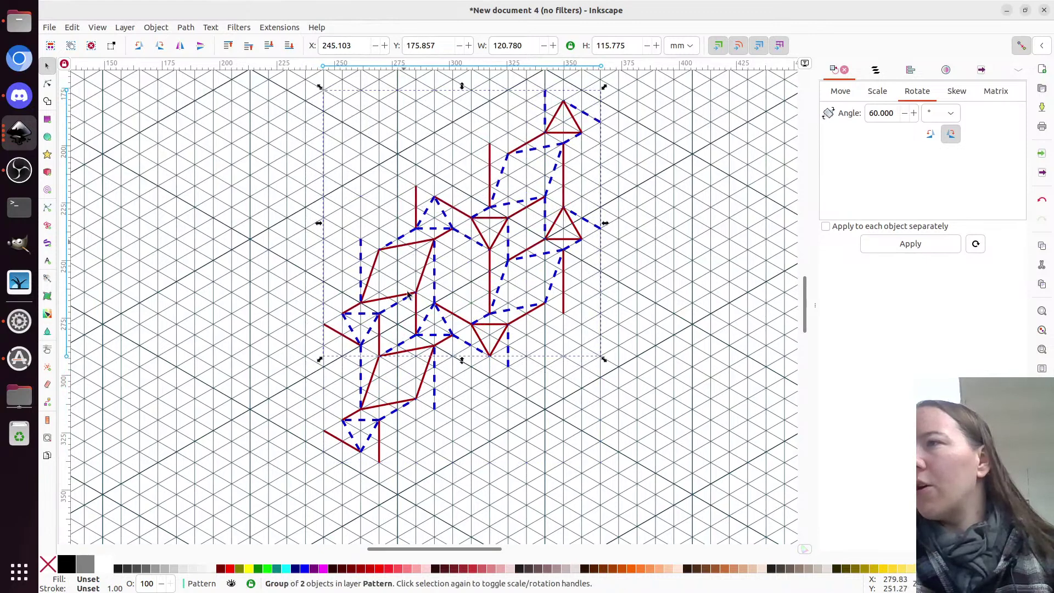
left_click(427, 428, "shift")
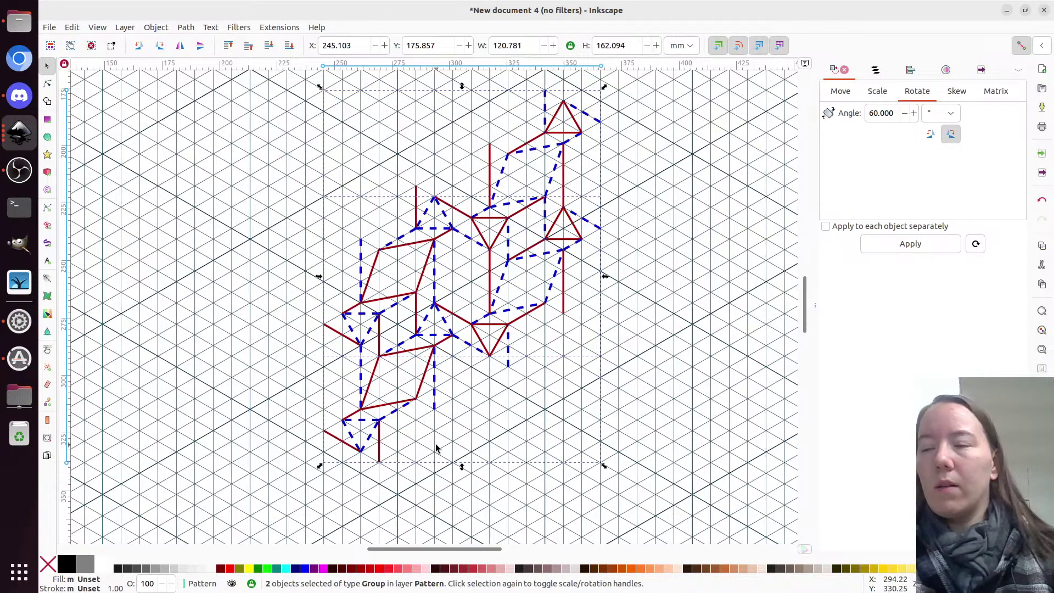
scroll(435, 448, "down", 2)
key("ctrl+d")
left_click_drag(423, 393, 423, 292)
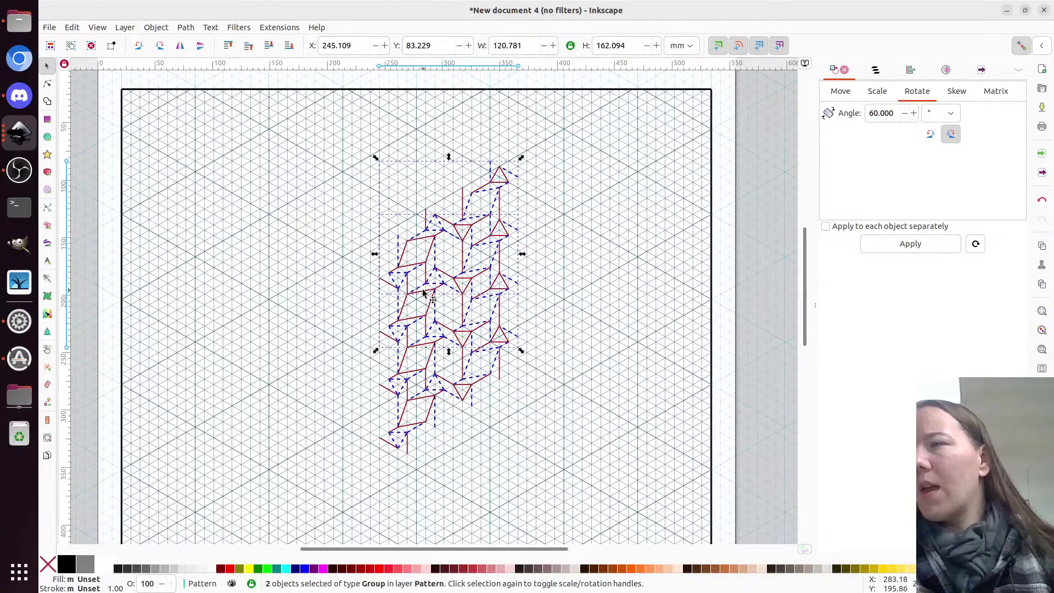
key("ctrl+d")
left_click_drag(423, 293, 439, 455)
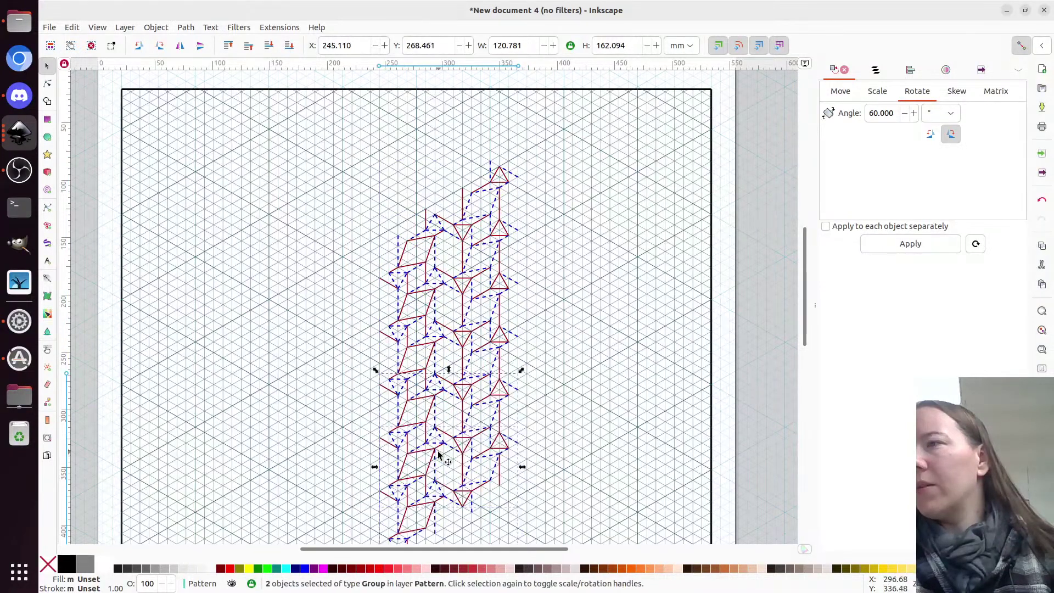
- Duplicate the whole six-unit column, join the copy along the original's right side, and clear the selection
key("ctrl+a")
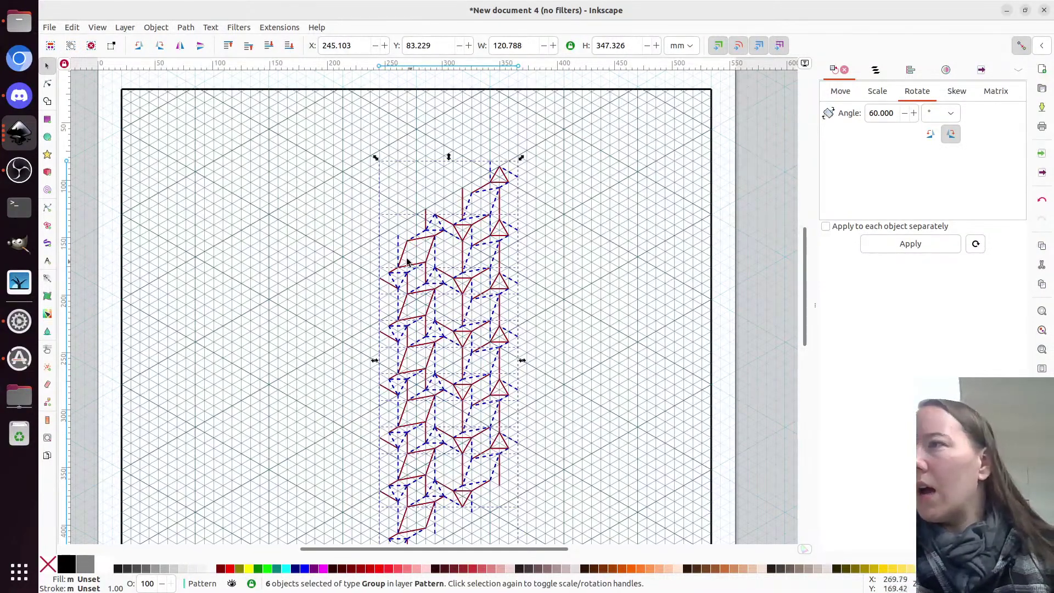
key("ctrl+d")
left_click_drag(405, 267, 537, 176)
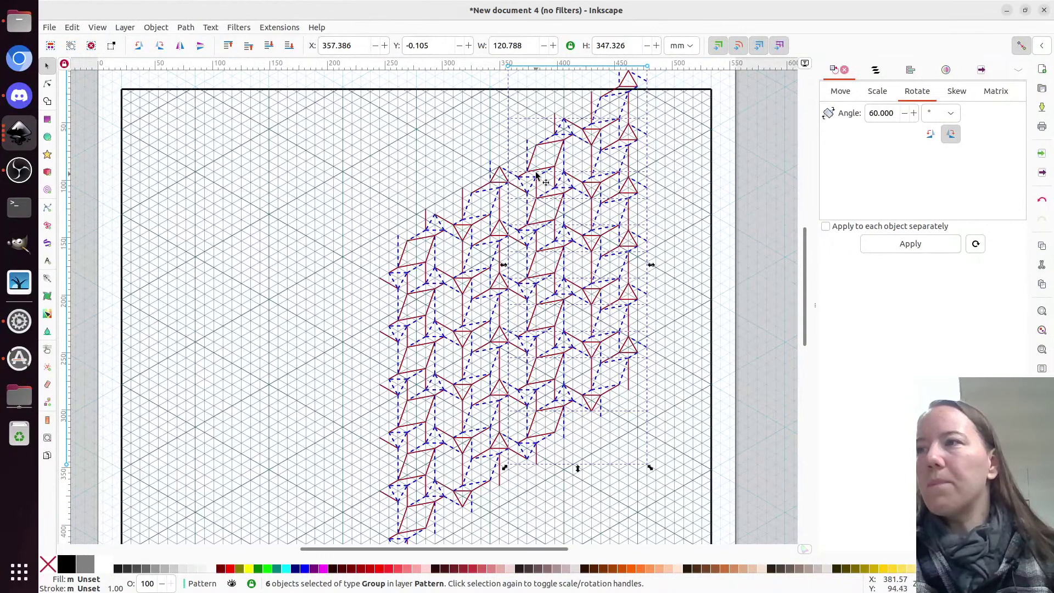
scroll(431, 386, "down", 2)
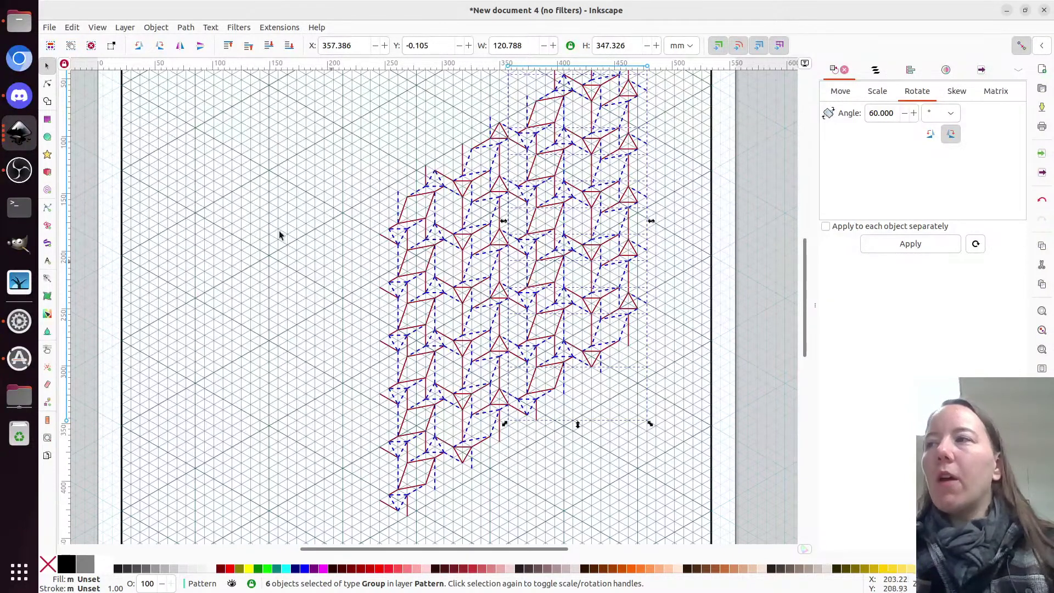
left_click(358, 400)
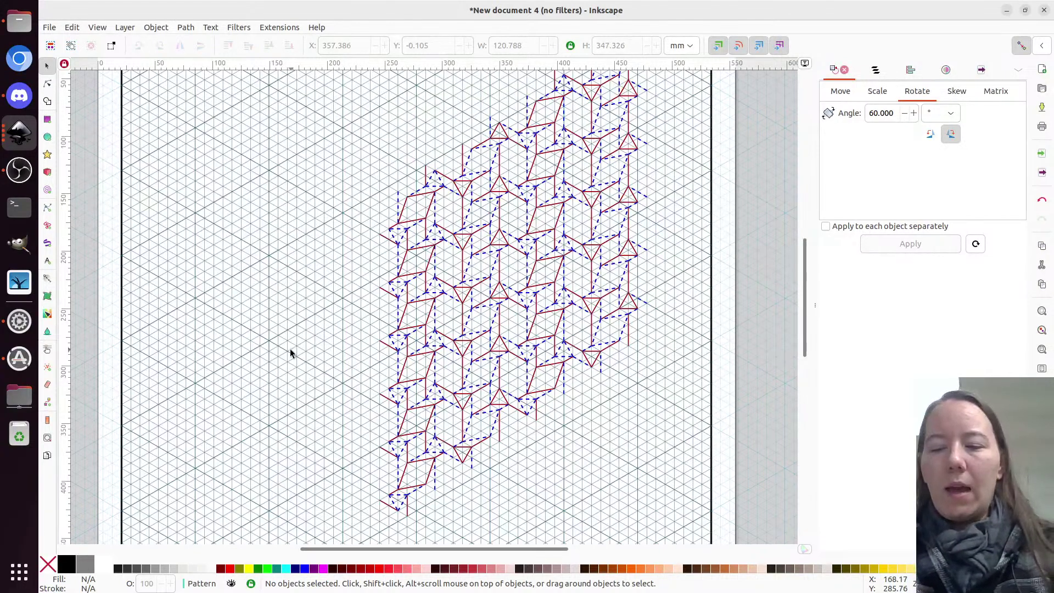
- Create a new document from the custom template CP-TriOnSquare
key("ctrl")
key("ctrl+alt+n")
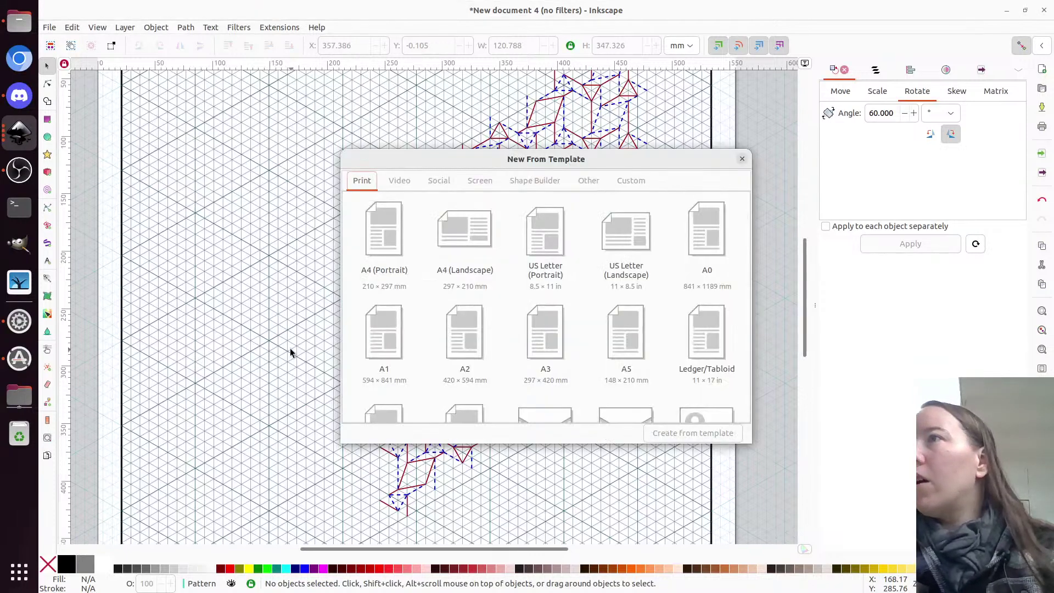
left_click(630, 182)
left_click(707, 345)
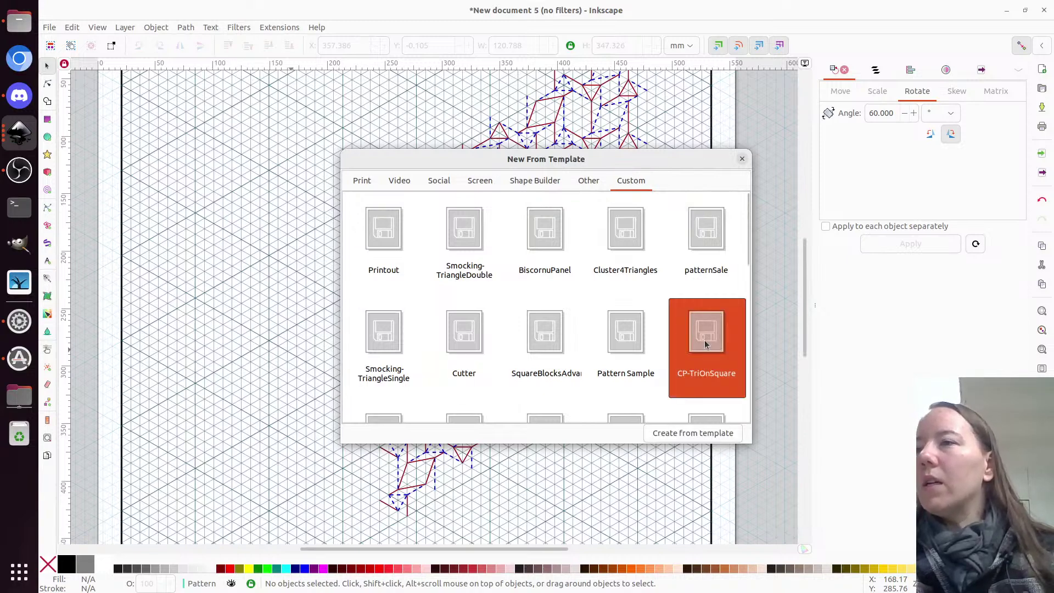
double_click(705, 344)
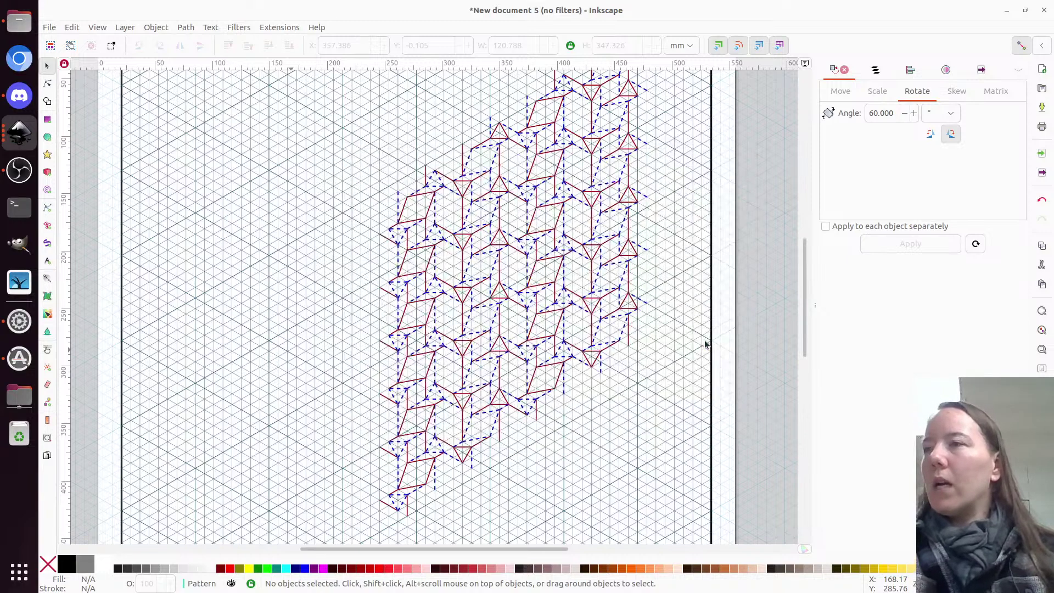
left_click_drag(550, 313, 855, 333)
key("ctrl+a")
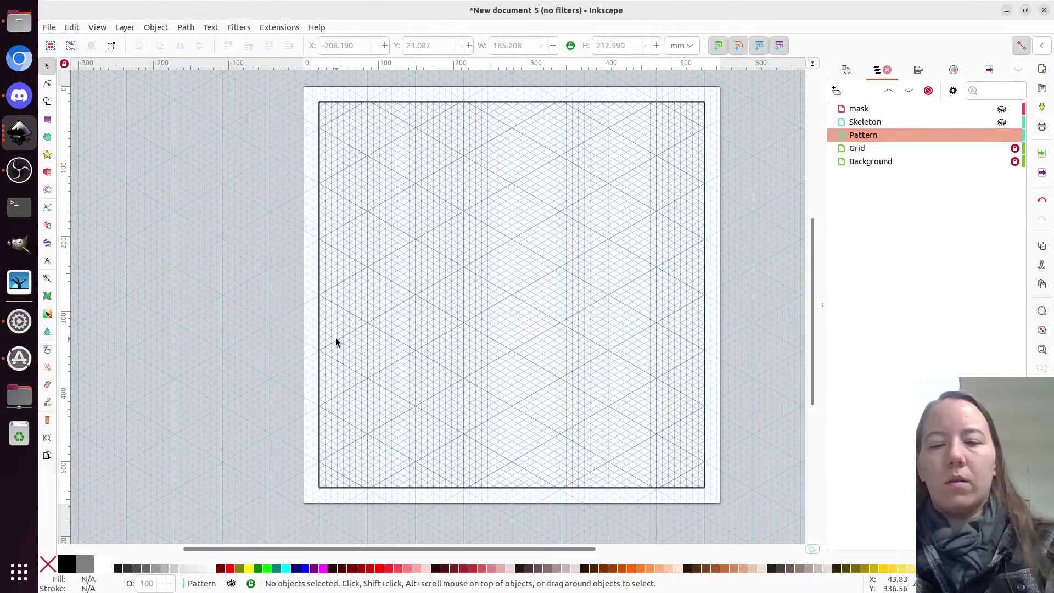
key("5")
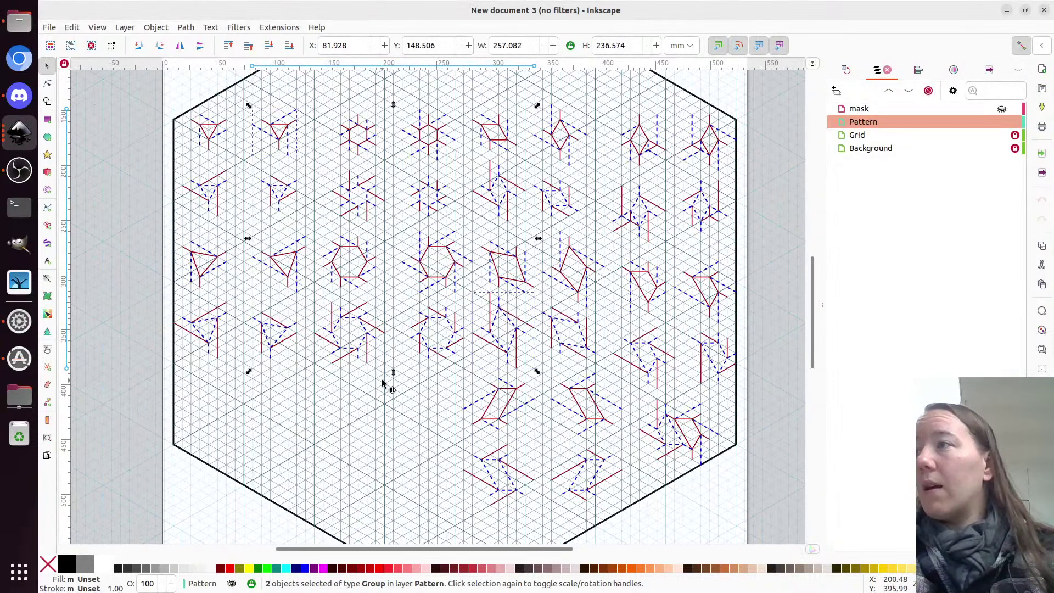
- Copy the small red triangle block and the larger tilted red triangle block from New document 3 into the new document
left_click(293, 257)
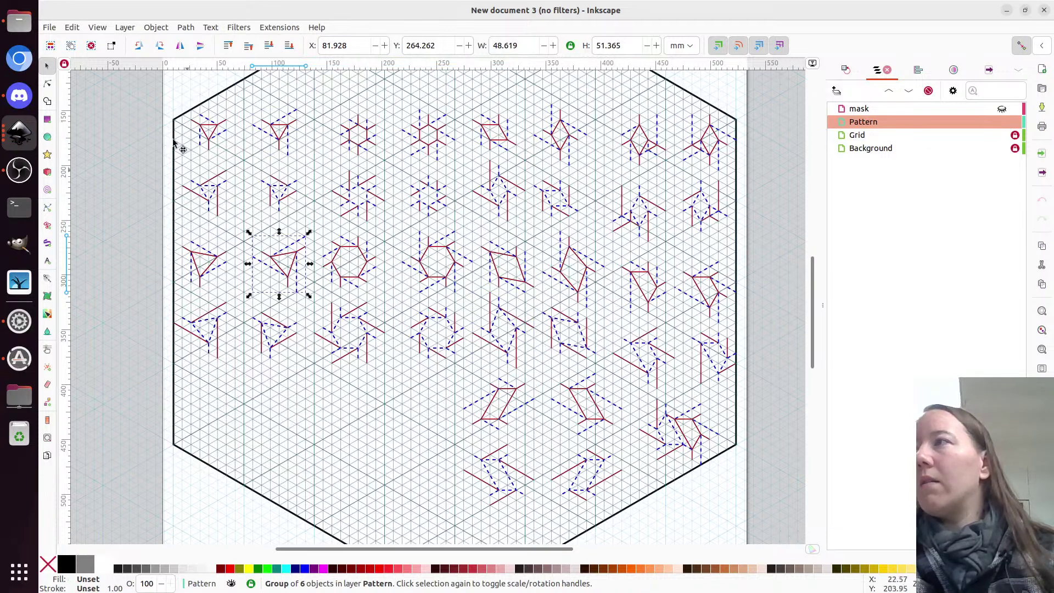
left_click(215, 136, "shift")
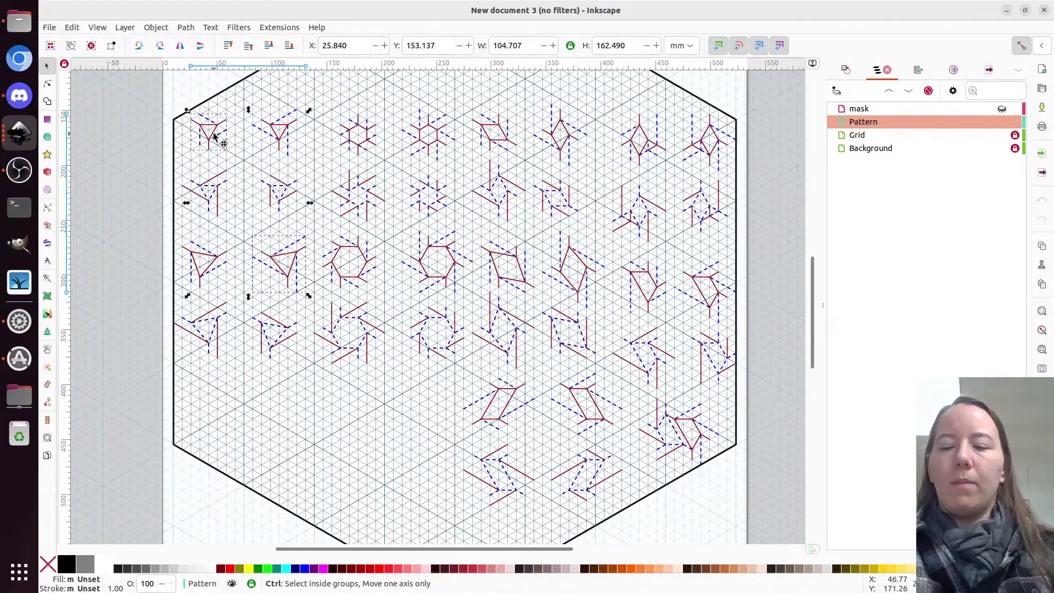
key("alt")
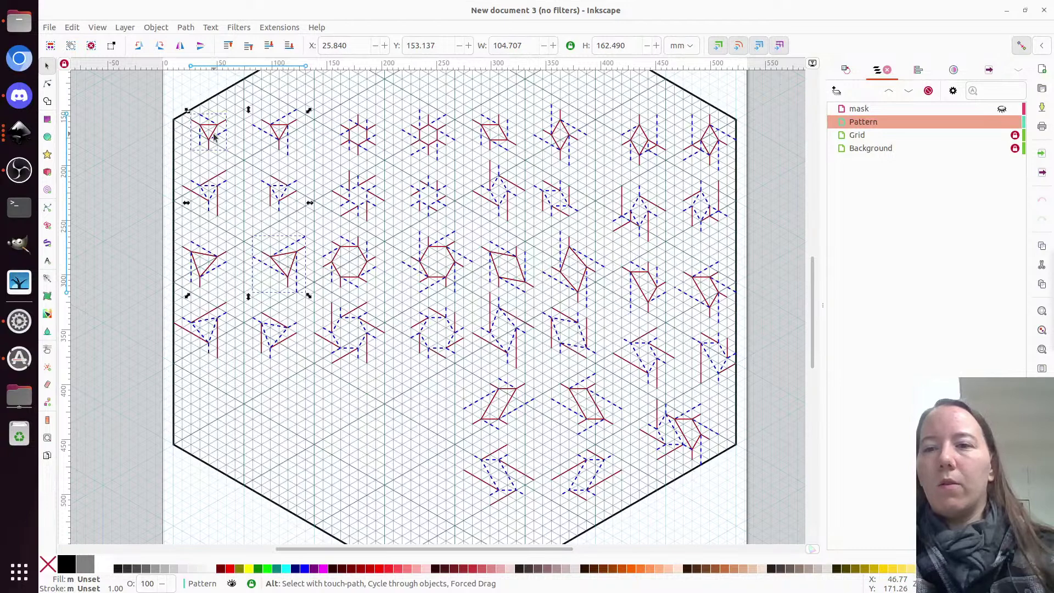
key("alt+Tab")
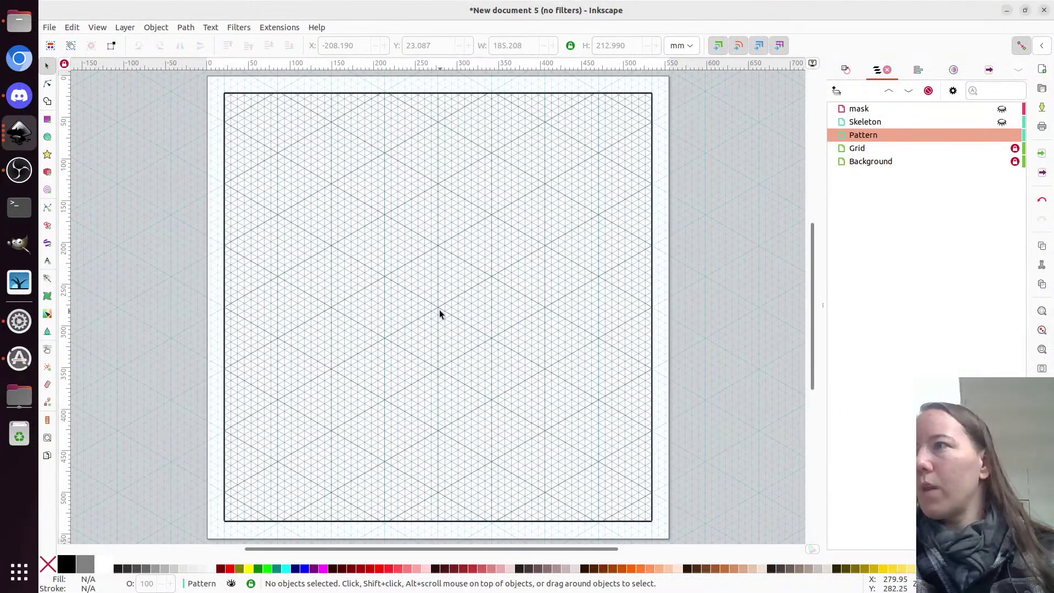
key("ctrl+v")
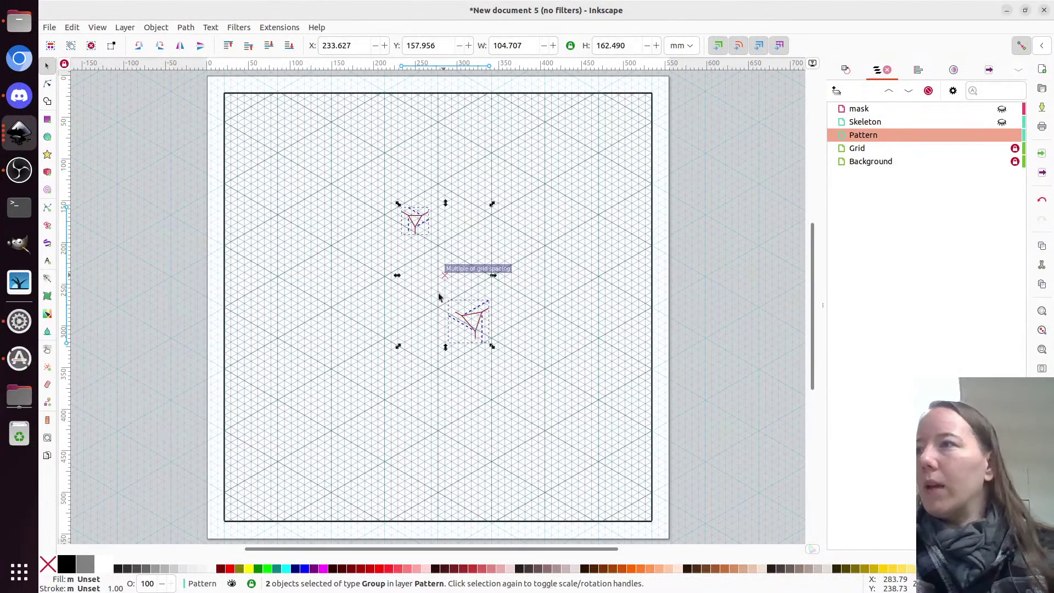
- Move the larger tilted triangle block left so that it sits on the grid below the small triangle block
scroll(428, 385, "up", 1)
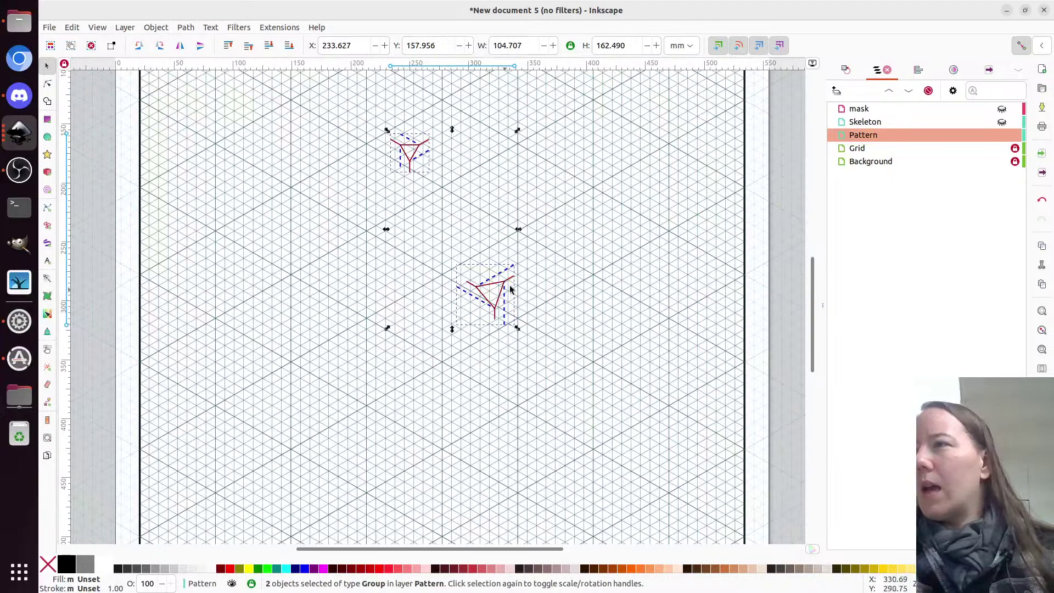
left_click(515, 319)
left_click_drag(487, 287, 421, 277)
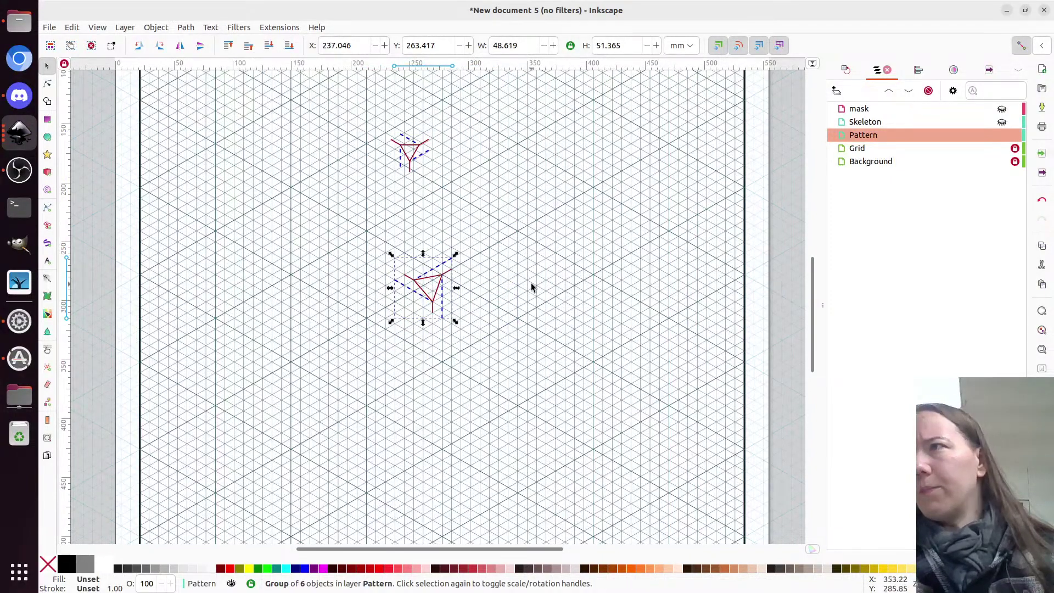
- Rotate the small triangle block by 60° and place it to the upper right of the larger triangle block, in line with its fold lines
left_click(421, 160)
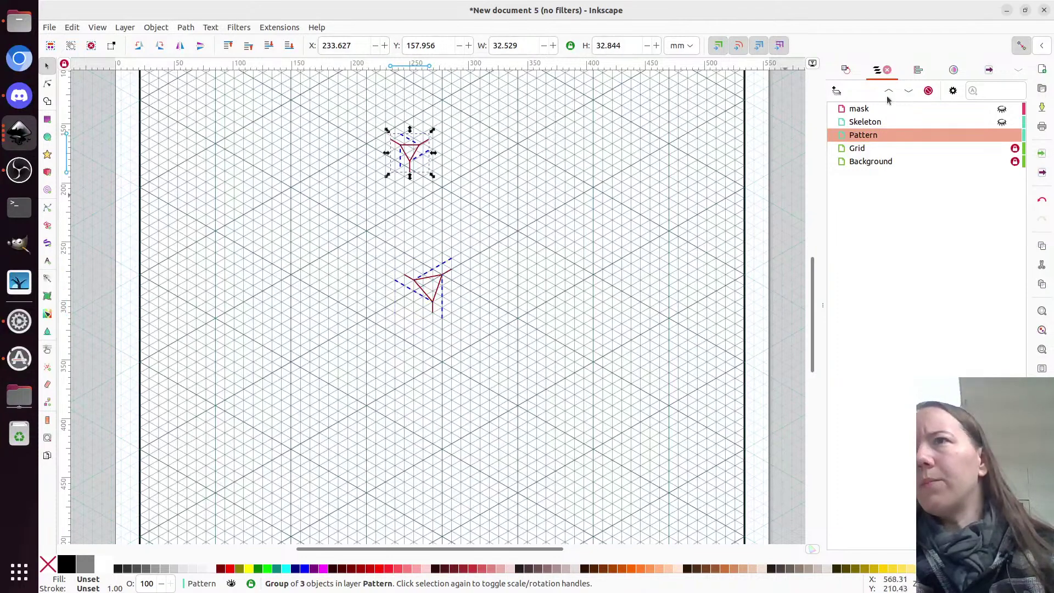
left_click(847, 68)
left_click(918, 91)
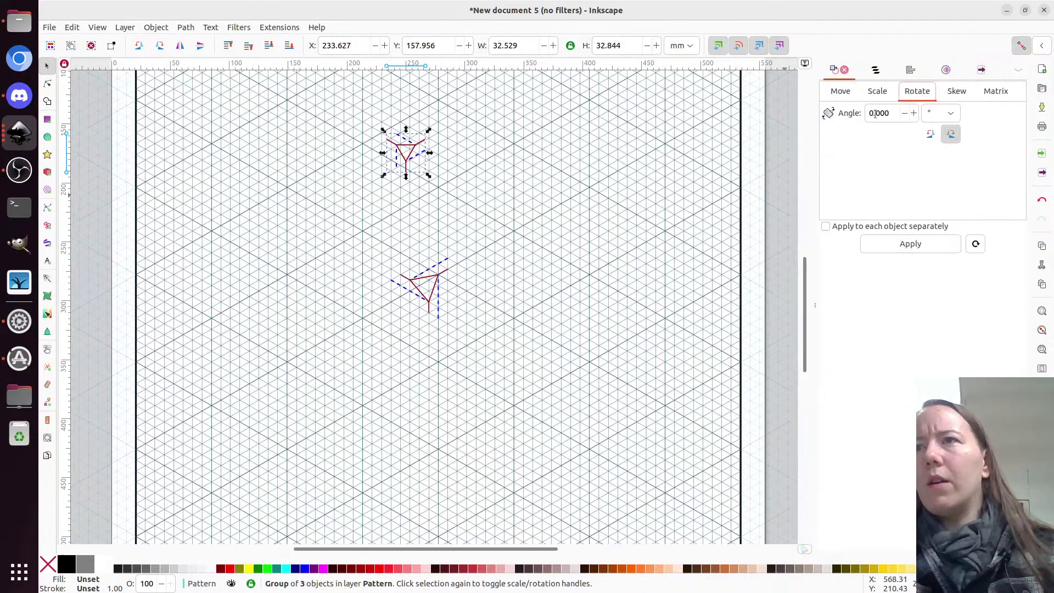
double_click(869, 113)
type("60")
key("Tab")
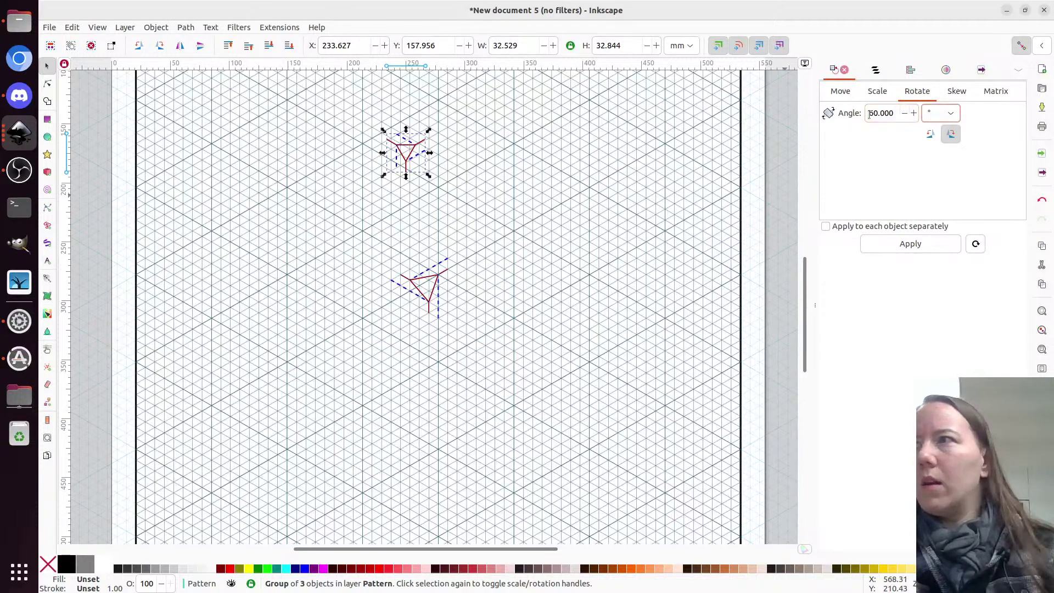
left_click(862, 248)
left_click_drag(412, 160, 504, 275)
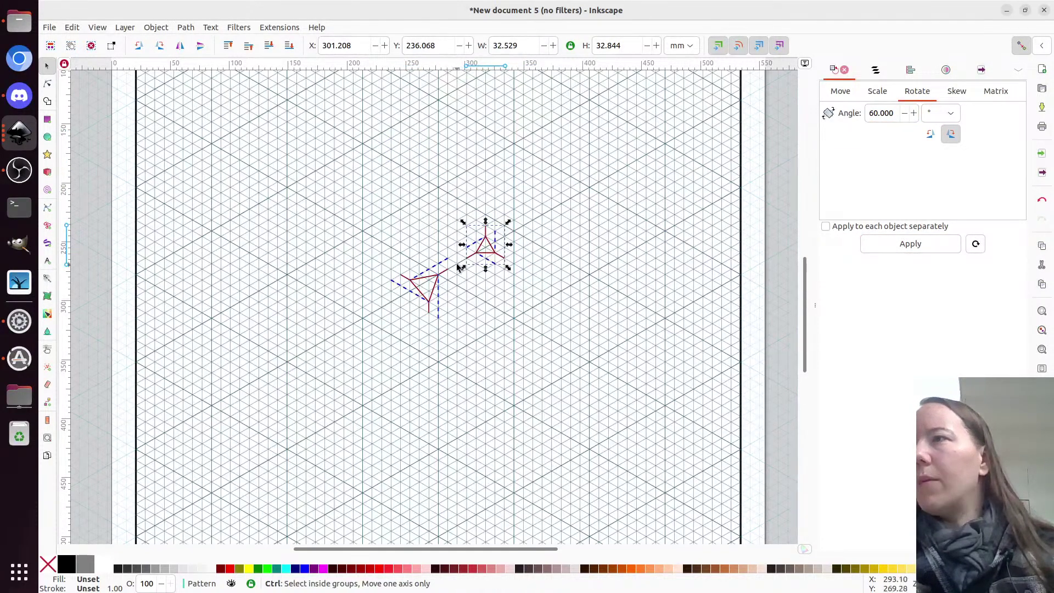
- Shorten the larger triangle block's upper-right fold-line pair by one grid-triangle side
scroll(457, 263, "up", 4, "ctrl")
key("n")
left_click(404, 250)
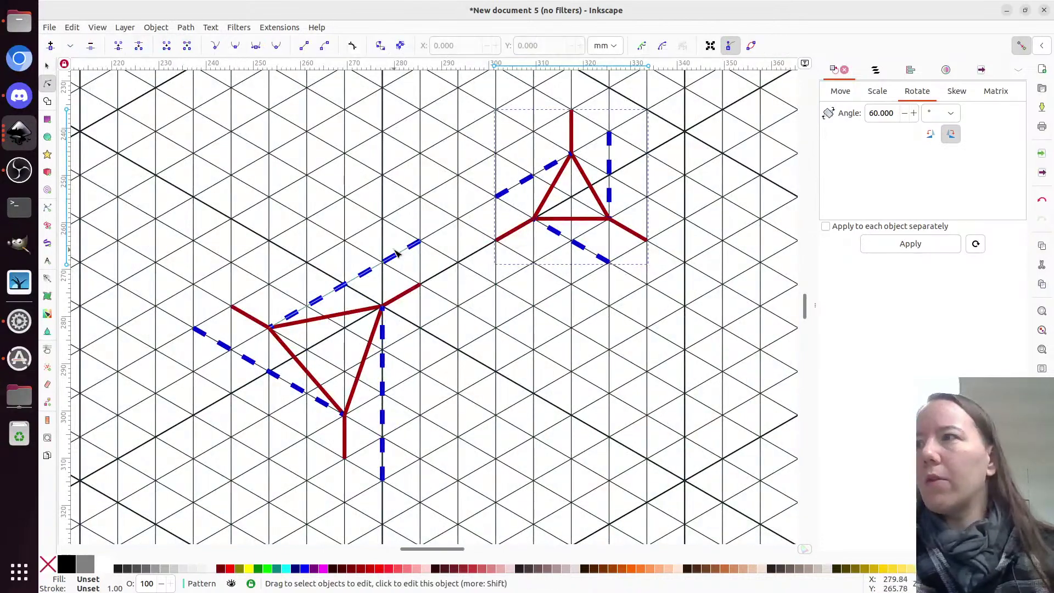
left_click(407, 291, "shift")
mouse_move(434, 304)
left_mouse_down()
mouse_move(395, 229)
mouse_move(403, 252)
mouse_move(383, 263)
left_mouse_up()
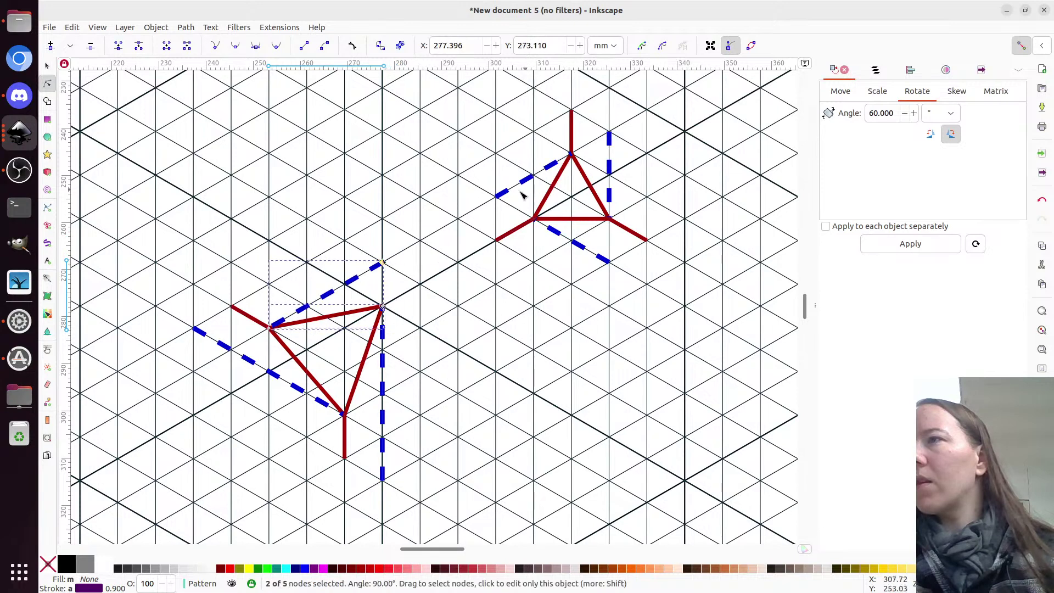
- Move the small triangle block onto the larger triangle block so that its lower-left corner meets the larger triangle's upper-right corner
left_click(504, 192)
left_click_drag(499, 253, 400, 266)
key("s")
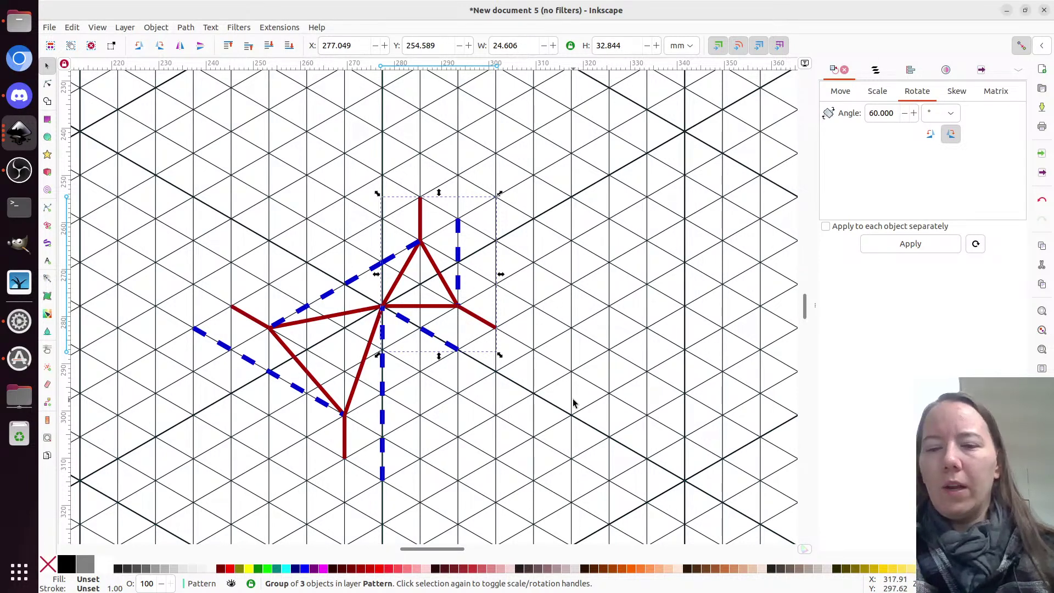
- Shorten the small triangle block's lower-right fold-line pair by one grid-triangle side
key("n")
left_click(499, 326)
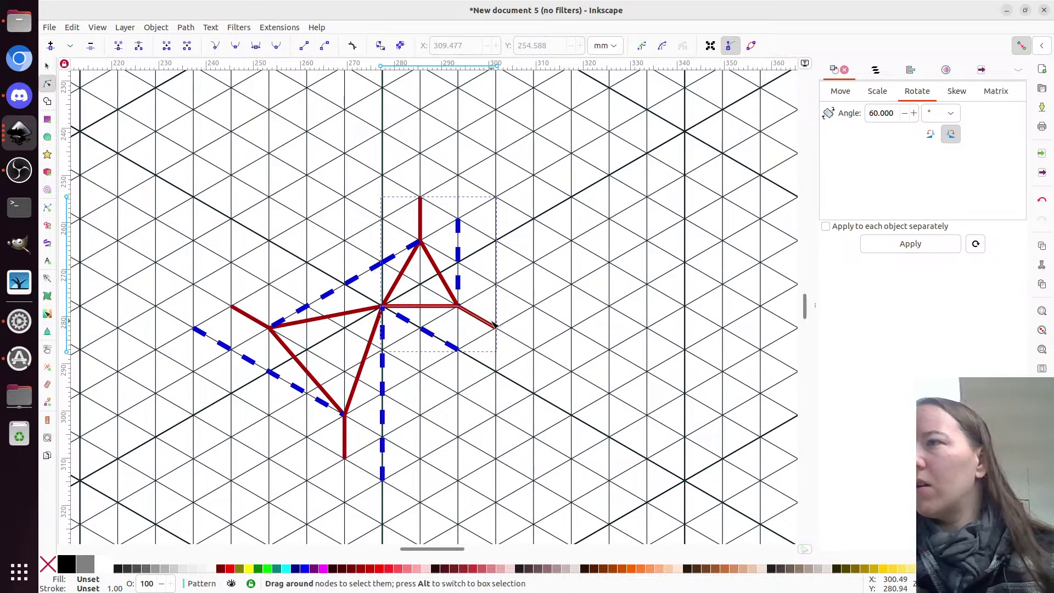
left_click(454, 354, "shift")
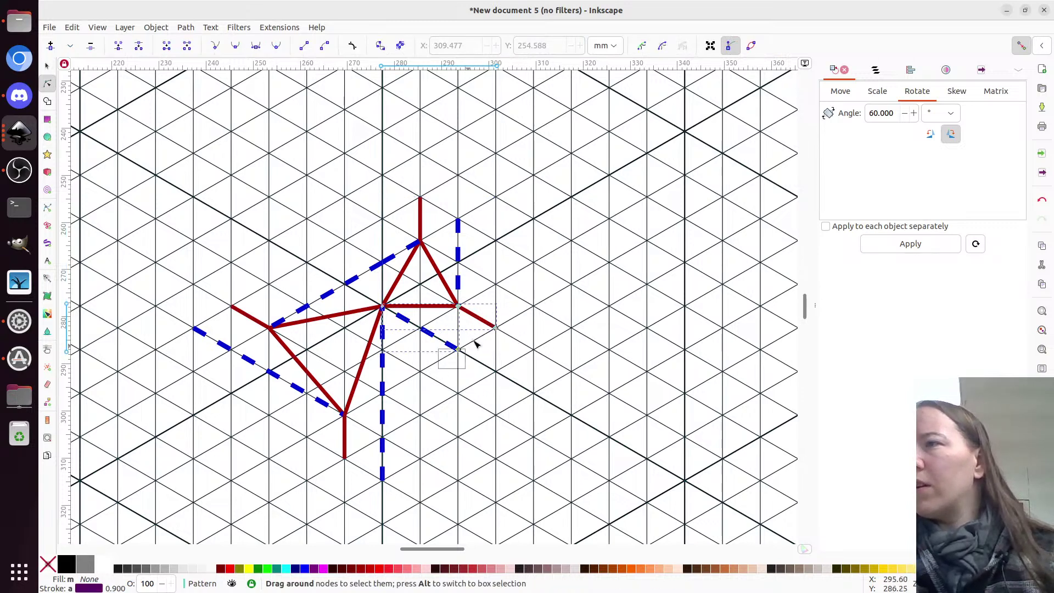
key("Delete")
- Shorten the larger triangle block's upper-left and bottom fold-line pairs by one grid-triangle side each
left_click(250, 318)
left_click_drag(155, 353, 244, 299)
key("Delete")
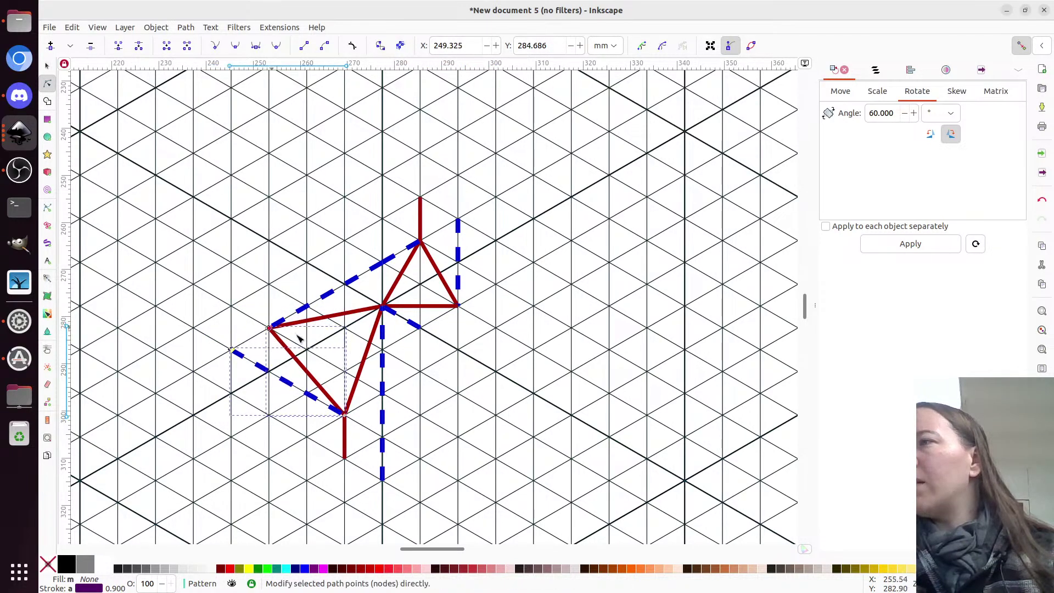
scroll(502, 419, "down", 4)
left_click(345, 362)
left_click(382, 387, "shift")
left_click_drag(400, 407, 345, 333)
scroll(413, 391, "down", 2)
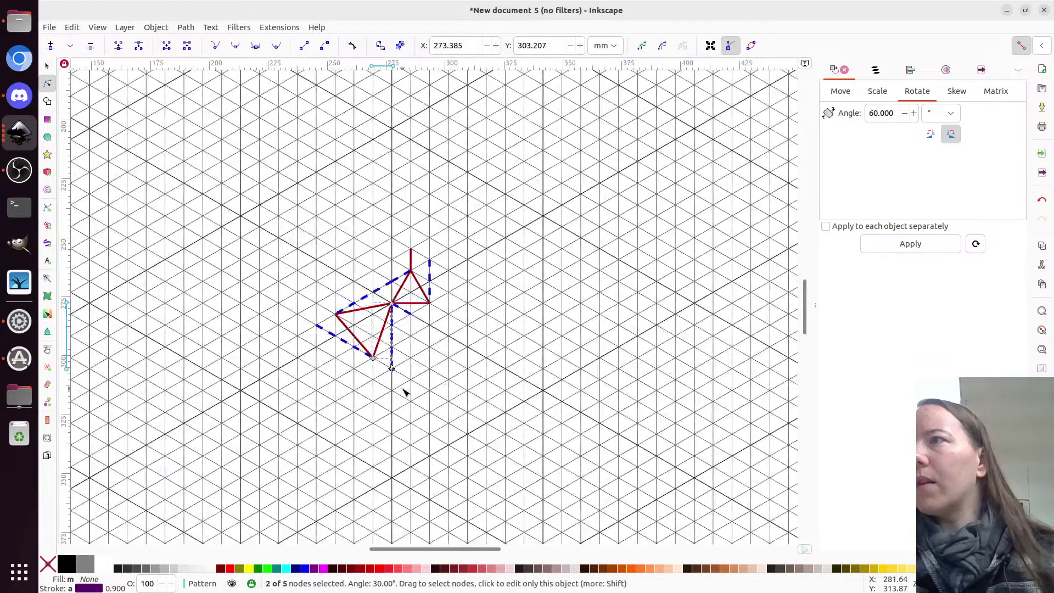
- Duplicate the joined two-triangle unit and attach the copy to the right corner of the small triangle
key("s")
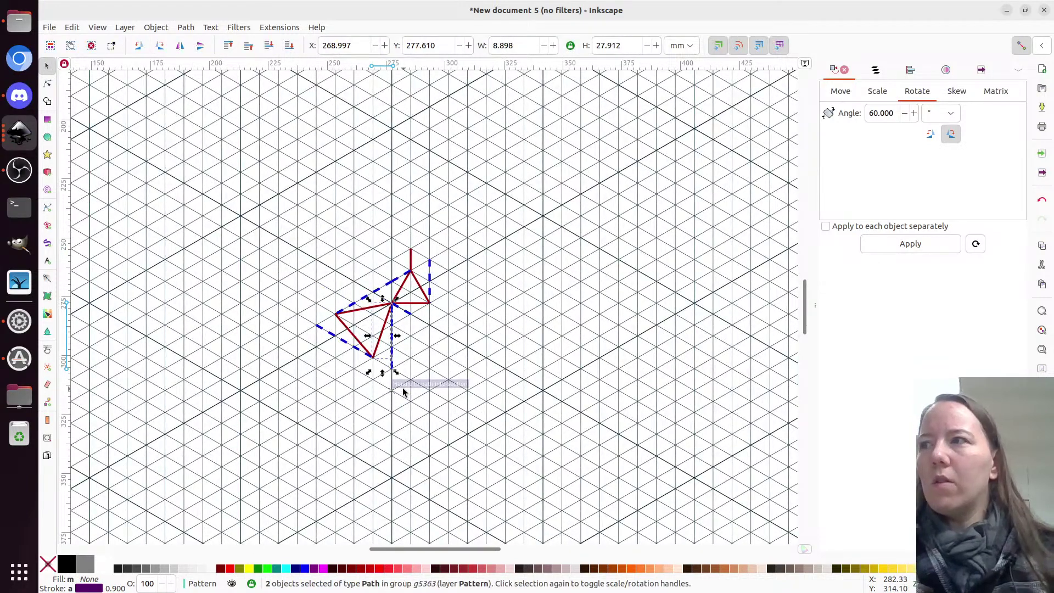
left_click(453, 396)
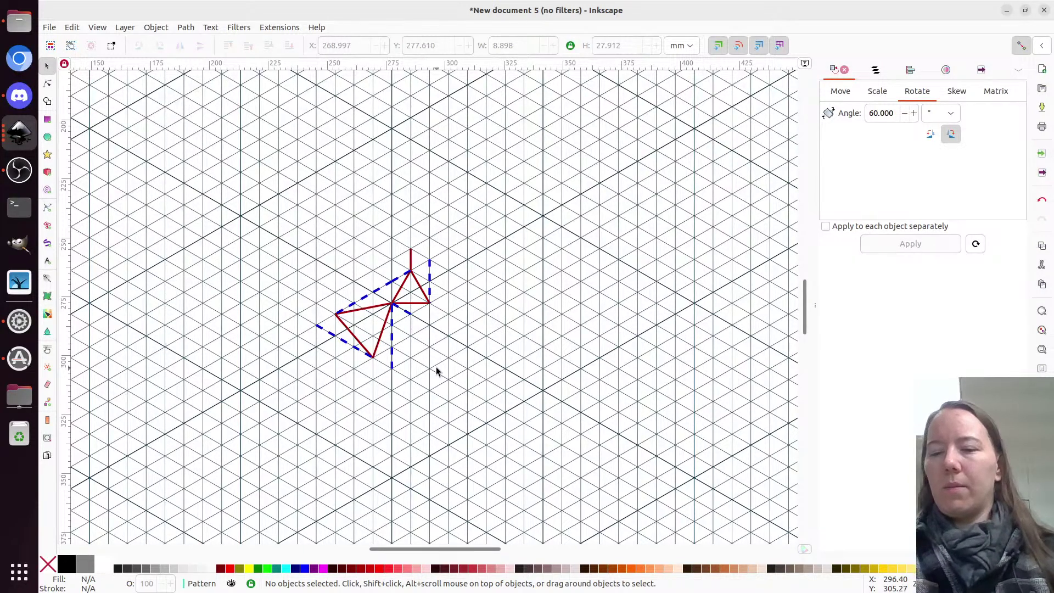
key("ctrl+a")
key("ctrl+d")
left_click_drag(345, 314, 439, 303)
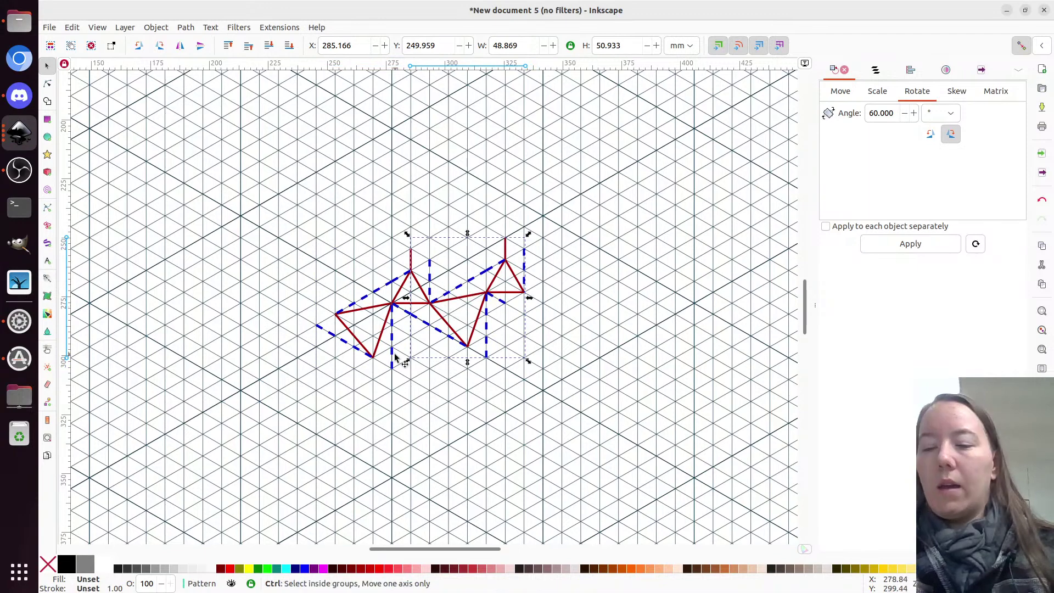
- Extend the row to six units by adding a duplicated pair at its right end and another at its left end
left_click_drag(345, 315, 532, 290)
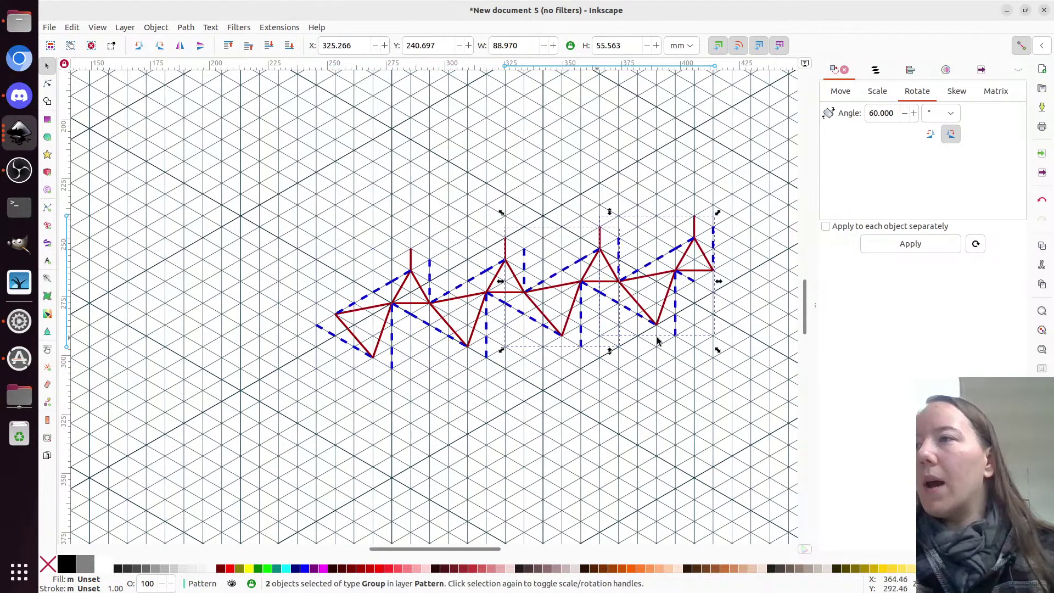
key("ctrl+d")
left_click_drag(663, 284, 278, 322)
- Duplicate the whole row of six units and place the copy below it, with the vertical fold lines connected
key("ctrl+a")
key("ctrl+d")
left_click_drag(226, 307, 190, 421)
scroll(270, 357, "down", 4)
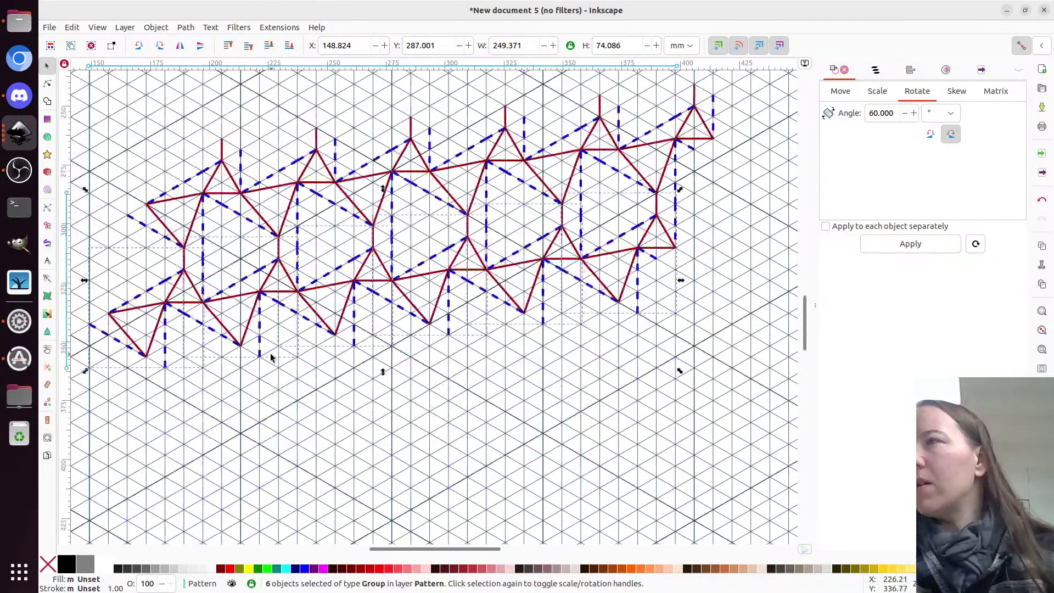
scroll(270, 357, "left", 4)
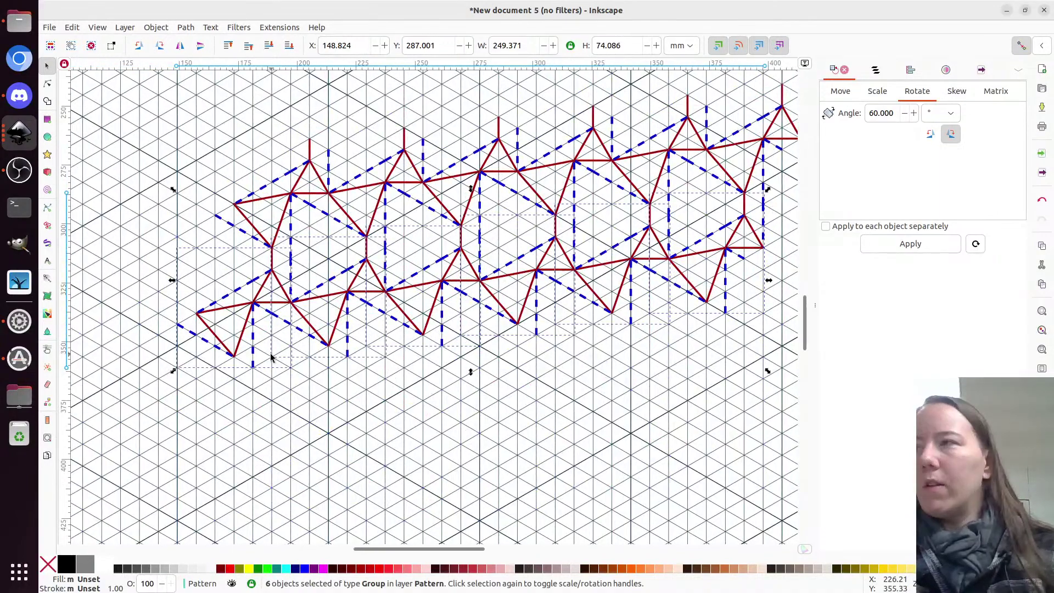
- Add a third row by duplicating the second row and joining the copy to its lower fold lines, leaving nothing selected
key("ctrl+d")
left_click_drag(257, 300, 219, 410)
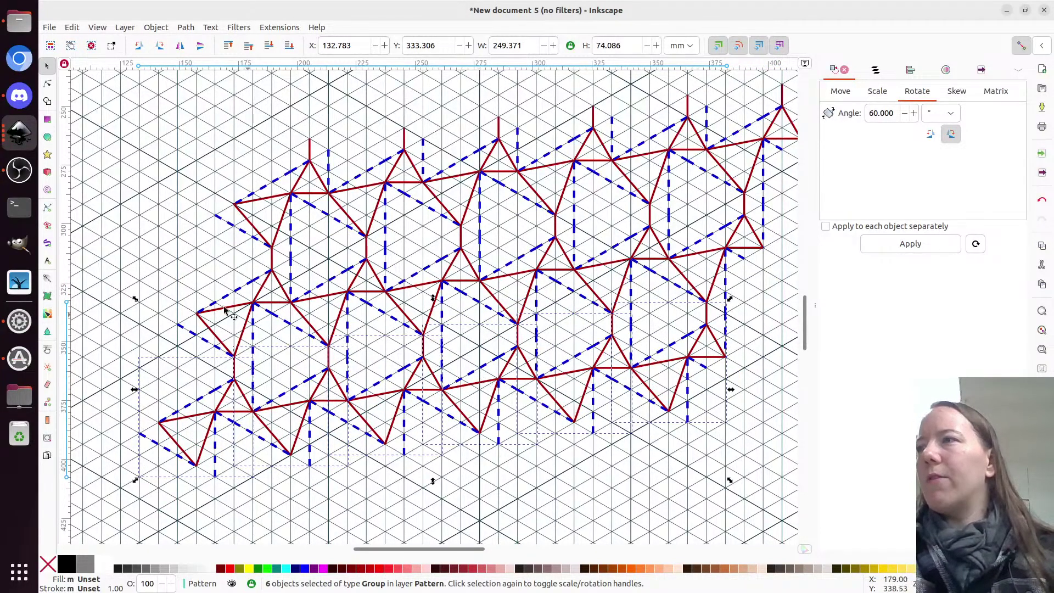
scroll(607, 313, "up", 2)
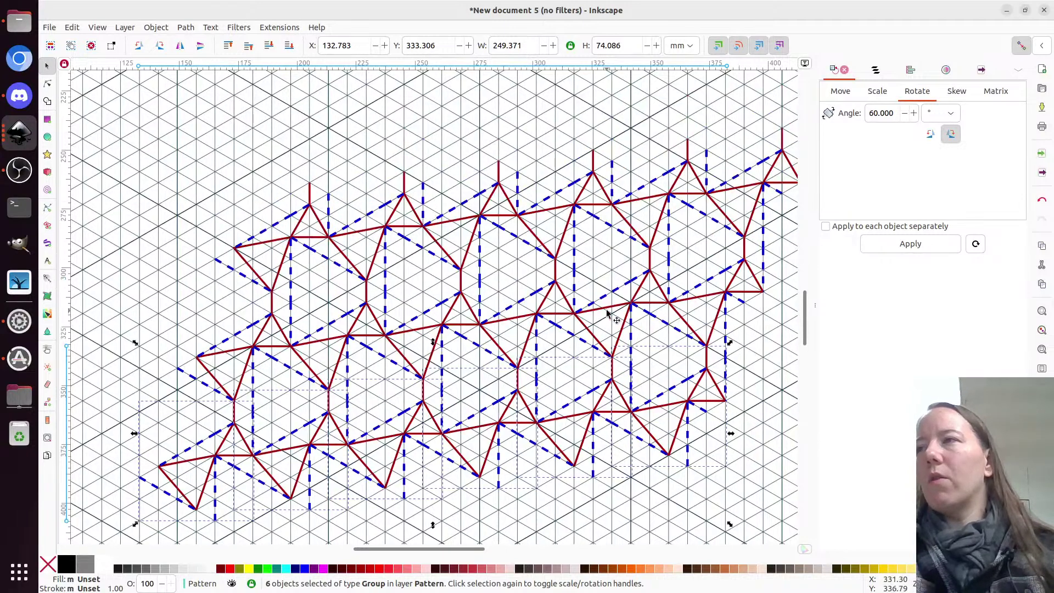
scroll(607, 313, "down", 2)
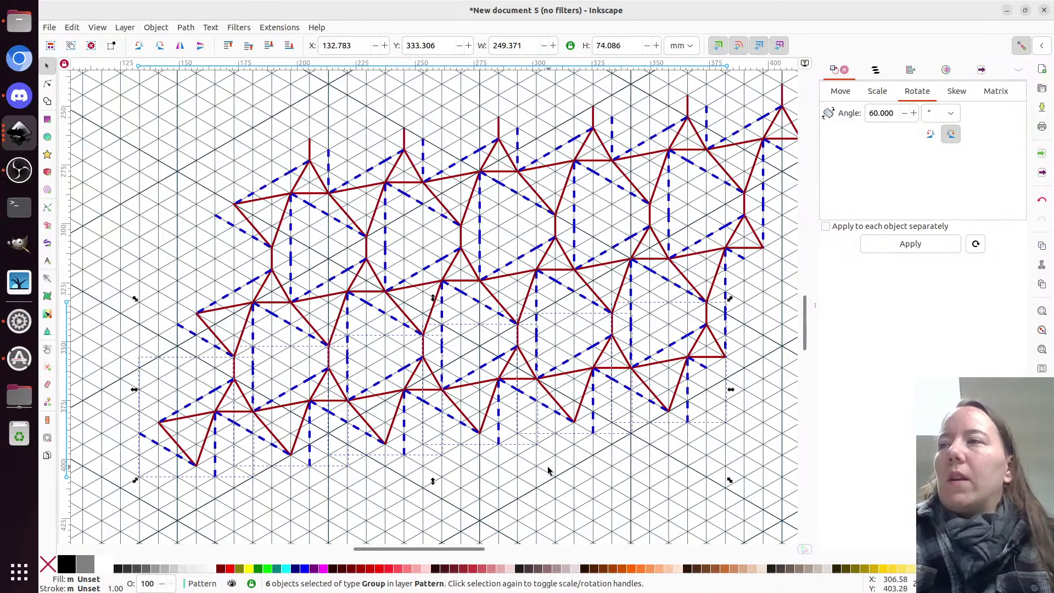
scroll(549, 471, "right", 2)
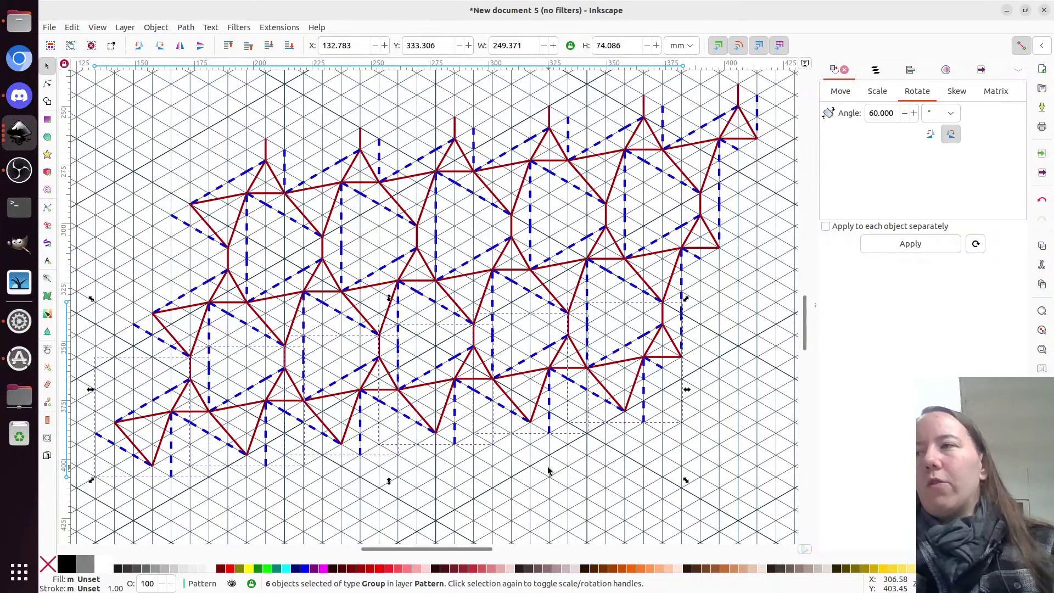
left_click(548, 470)
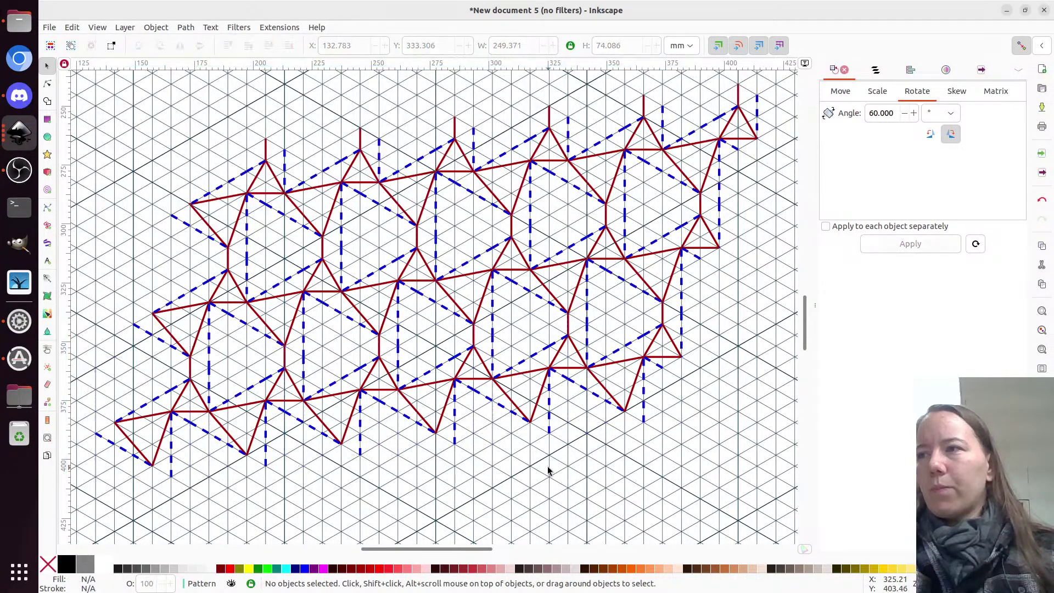
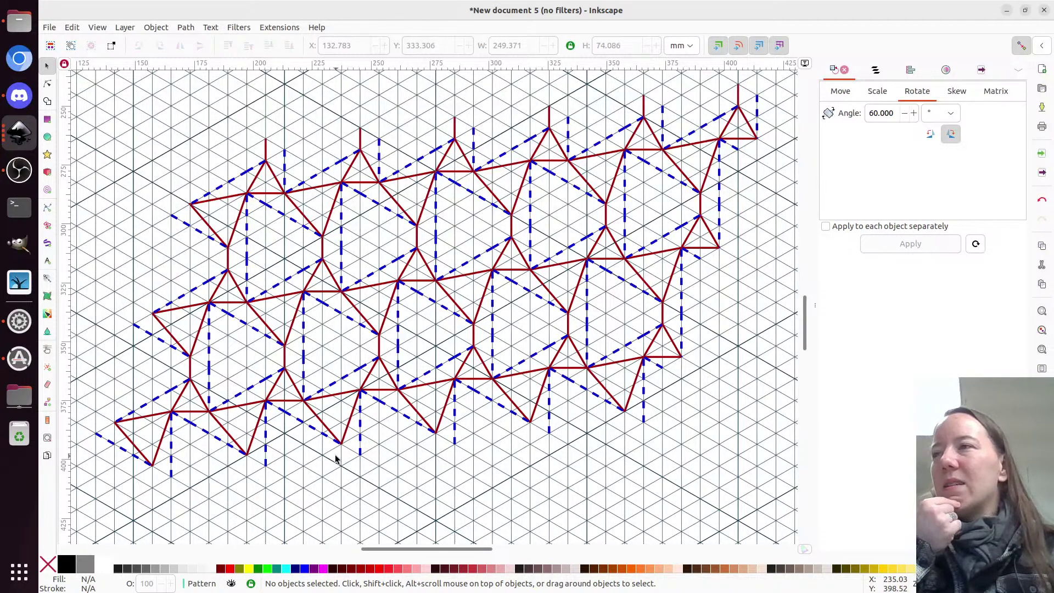
- Create a new document from the custom template CP-square
key("ctrl")
key("ctrl+alt+n")
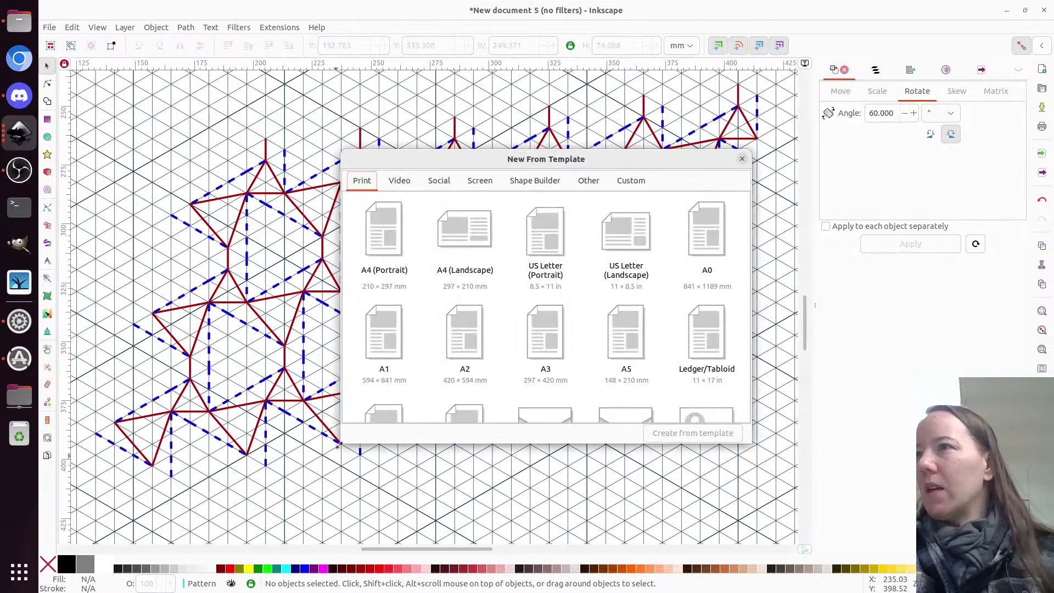
scroll(674, 314, "down", 3)
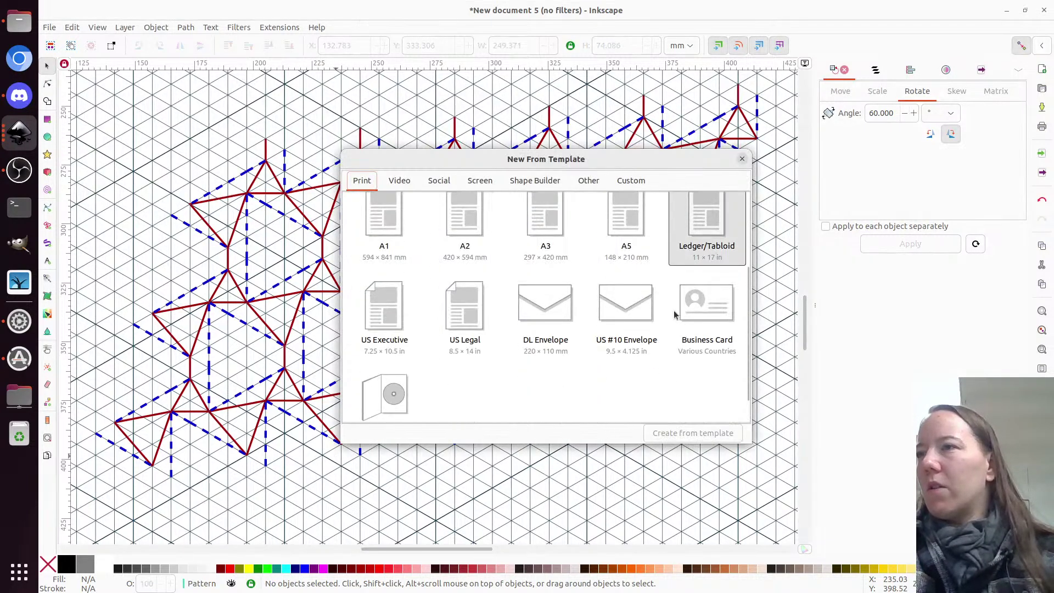
left_click(631, 180)
scroll(646, 308, "down", 2)
scroll(646, 308, "down", 4)
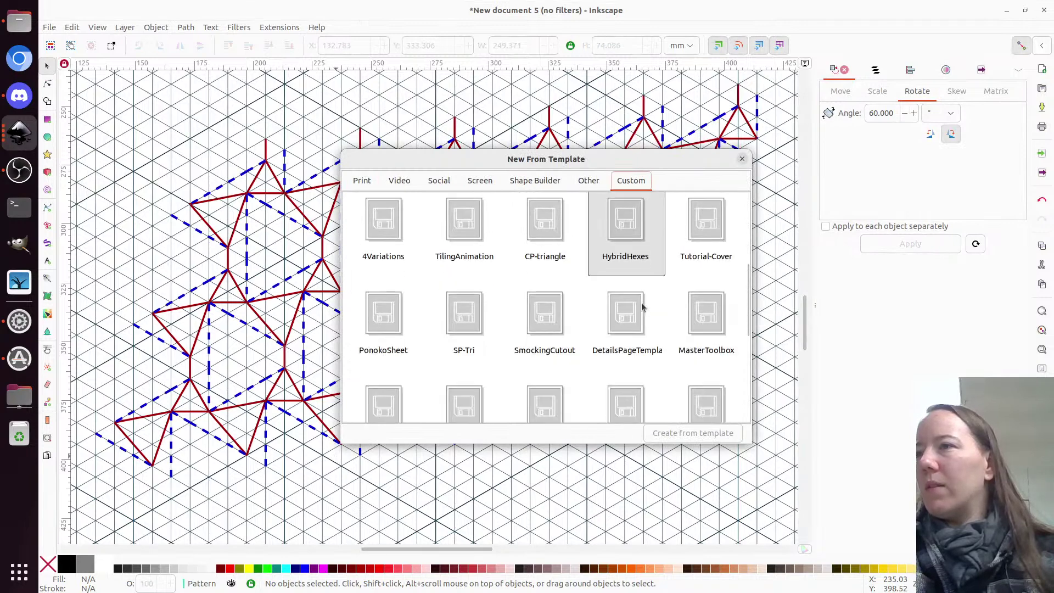
scroll(640, 318, "down", 2)
scroll(632, 340, "up", 2)
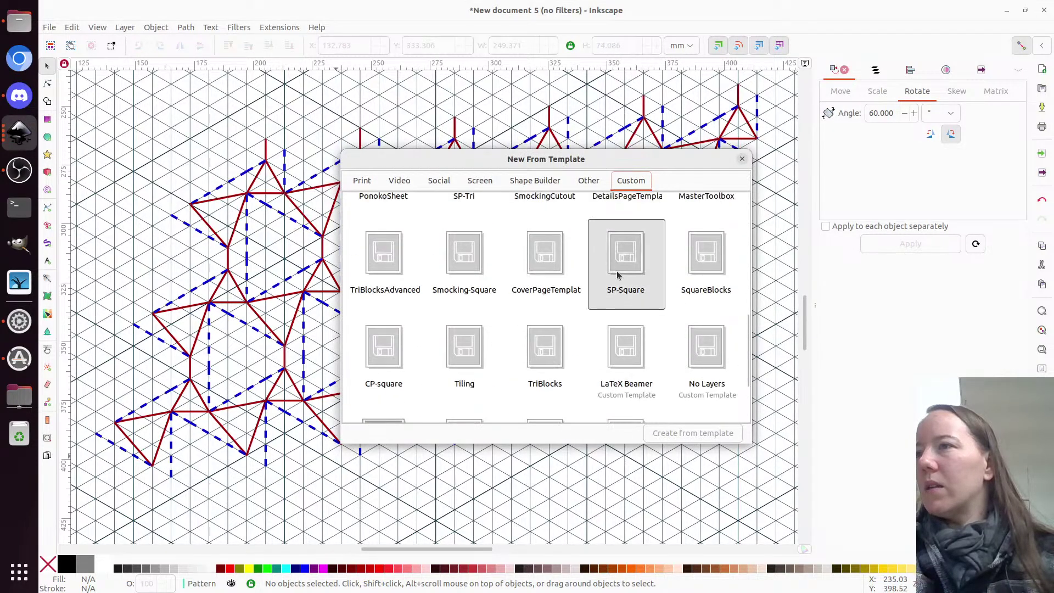
scroll(618, 297, "down", 2)
scroll(568, 290, "down", 1)
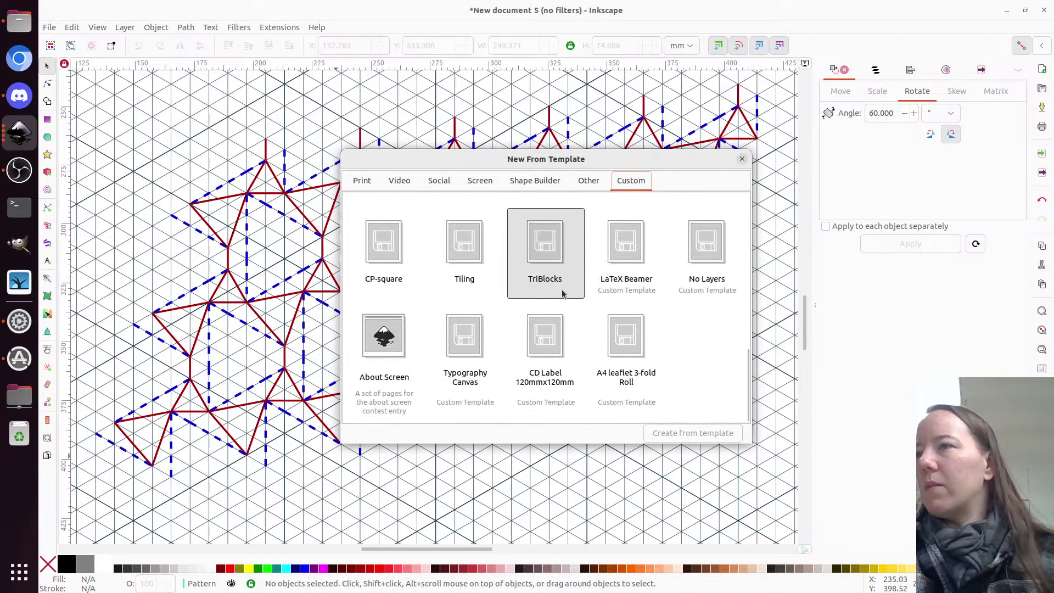
left_click(395, 265)
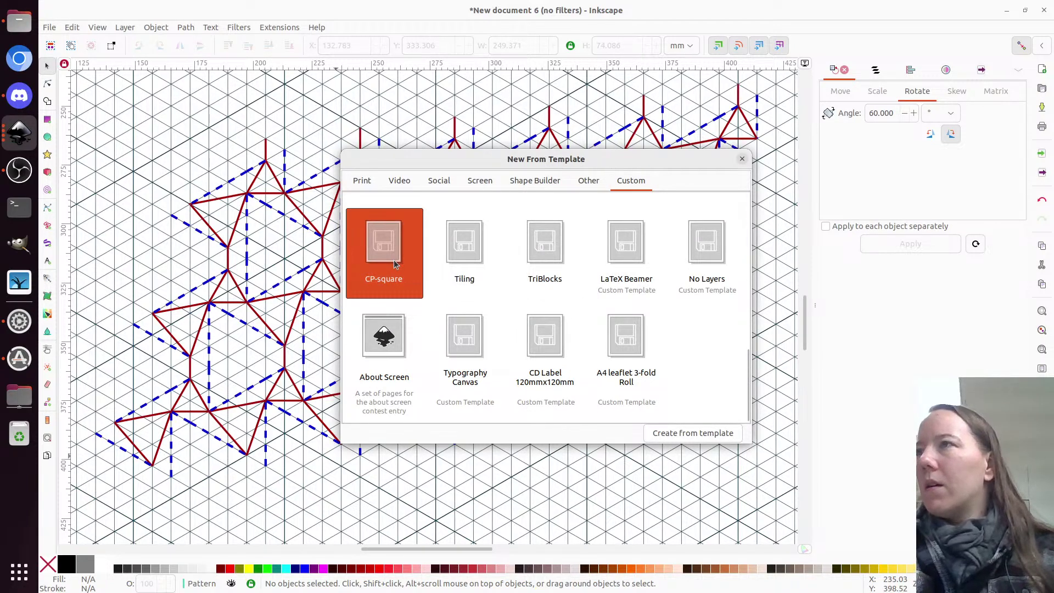
double_click(395, 265)
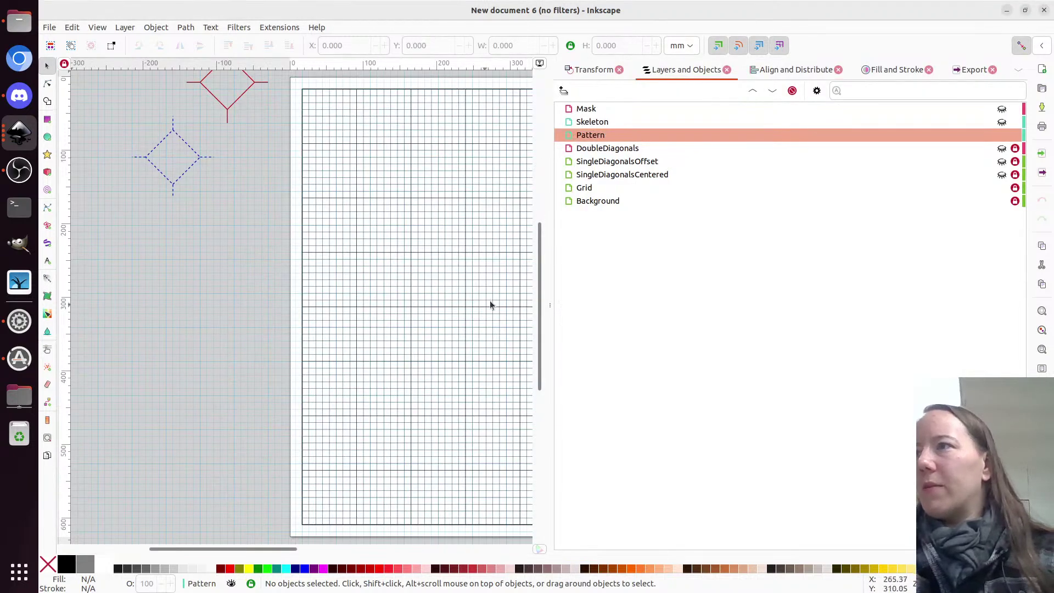
- Widen the canvas area, fit the page in view and delete the sample diamond blocks beside the square grid
left_click_drag(551, 297, 824, 302)
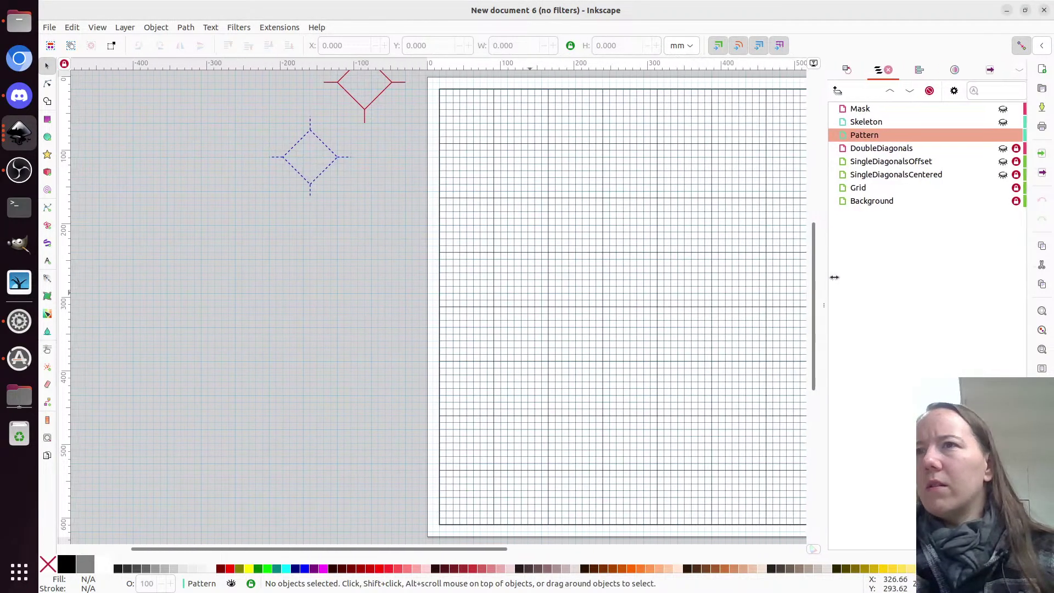
key("5")
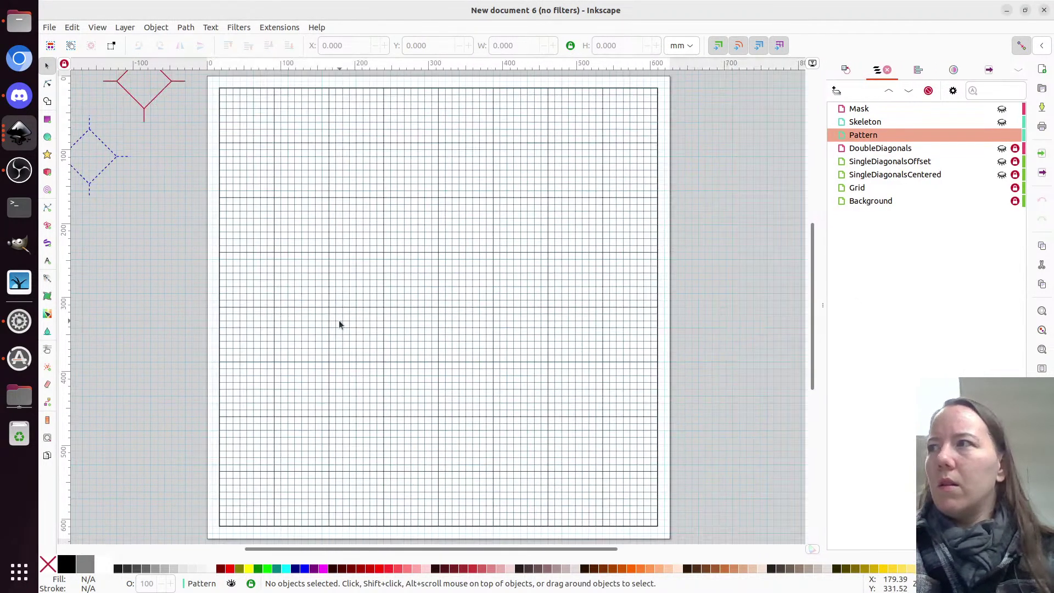
key("ctrl+a")
key("Delete")
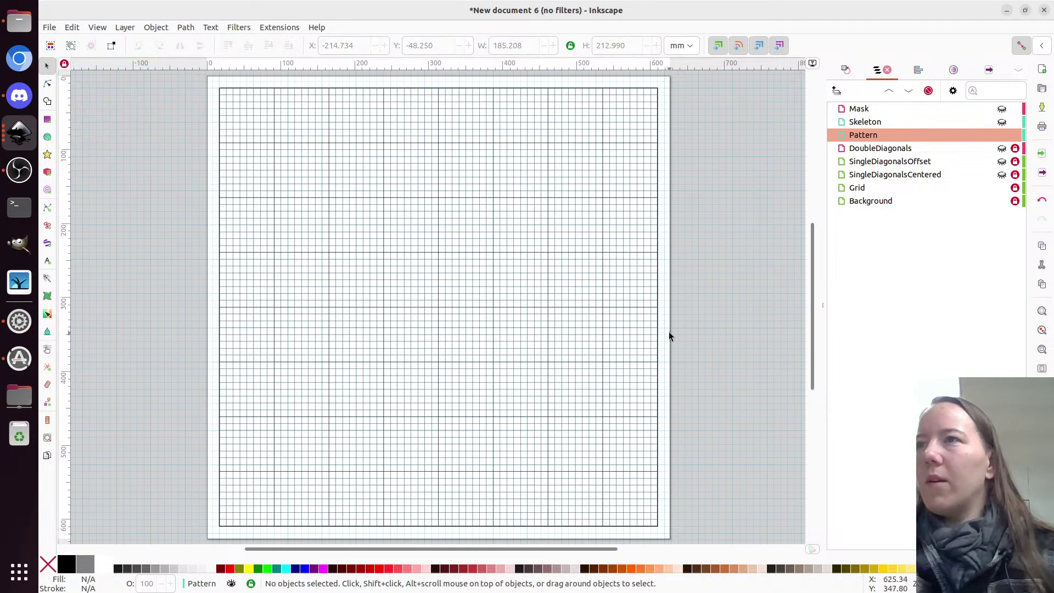
- Create a new document from the custom template SquareBlocks, widen its canvas area and fit the page in view
key("alt")
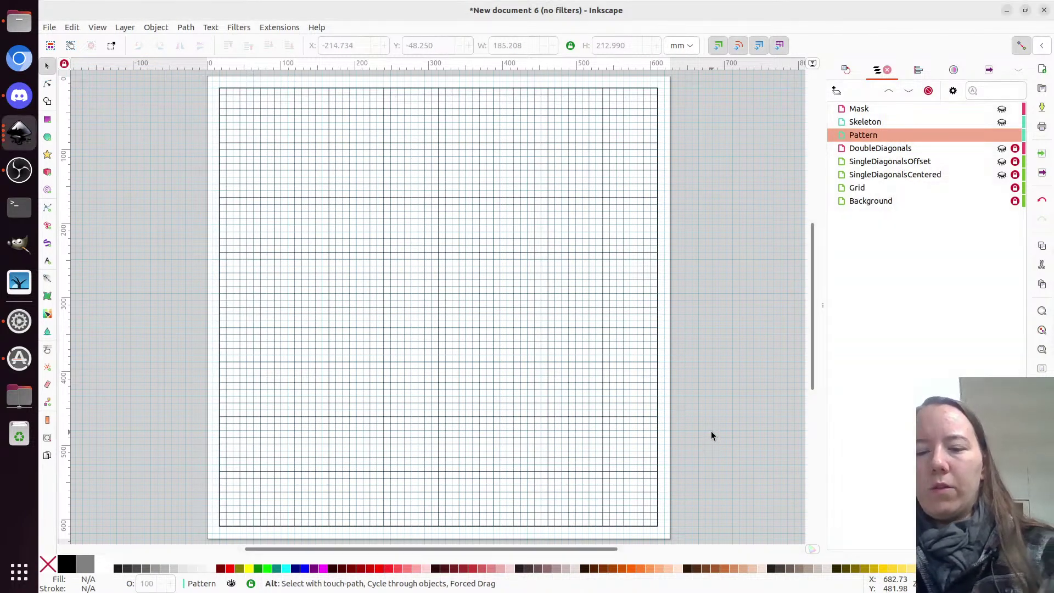
key("ctrl")
key("ctrl+alt+n")
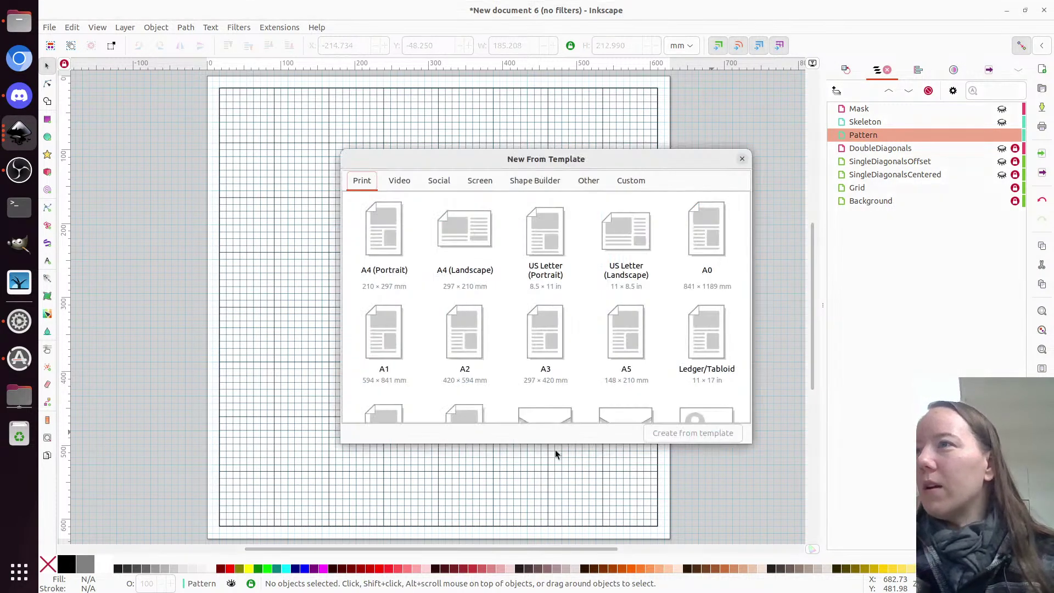
left_click(642, 181)
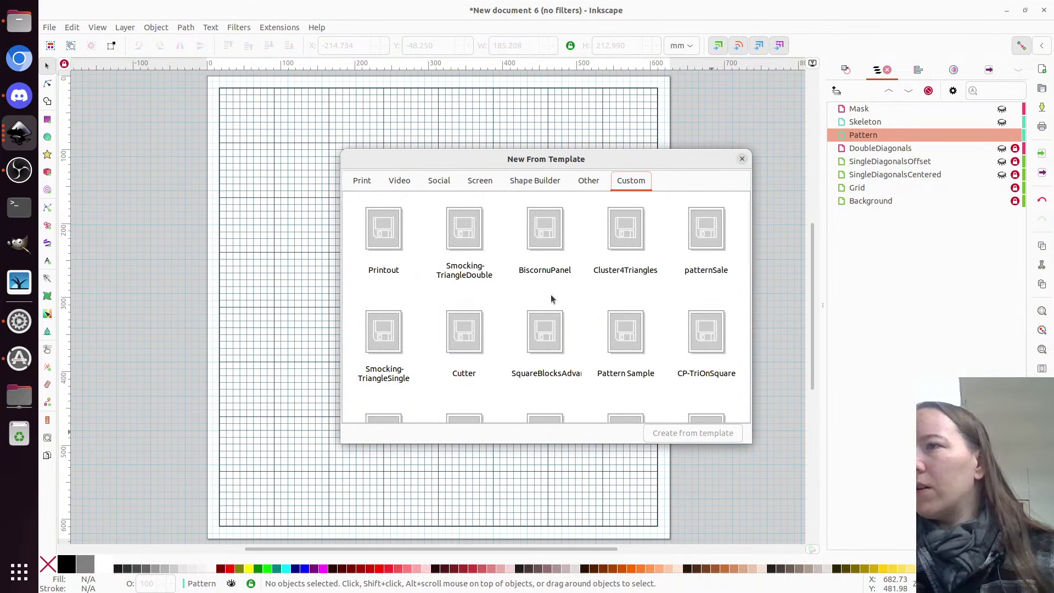
scroll(579, 339, "down", 3)
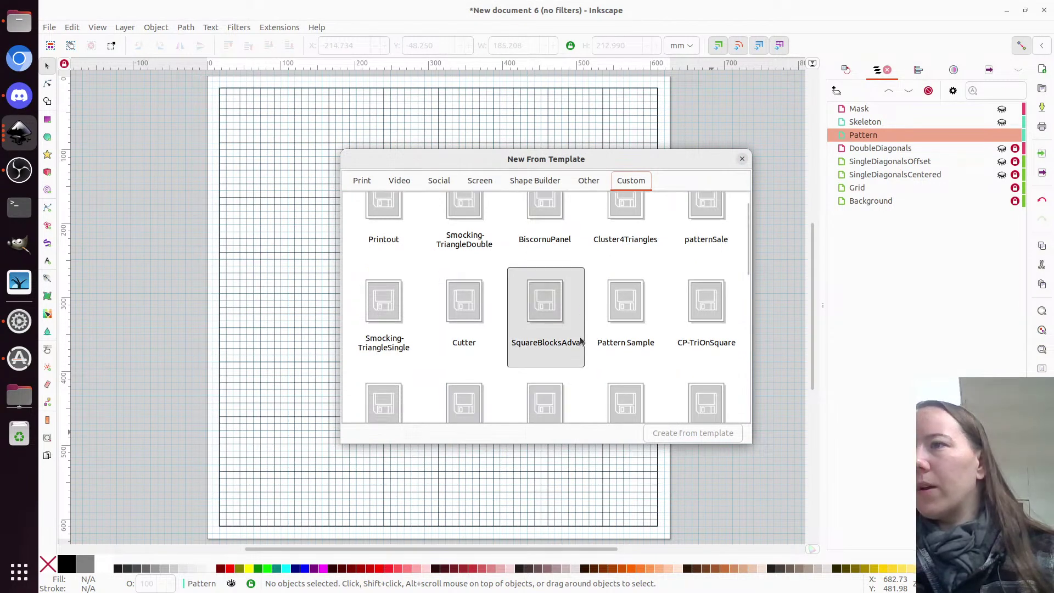
scroll(579, 341, "down", 2)
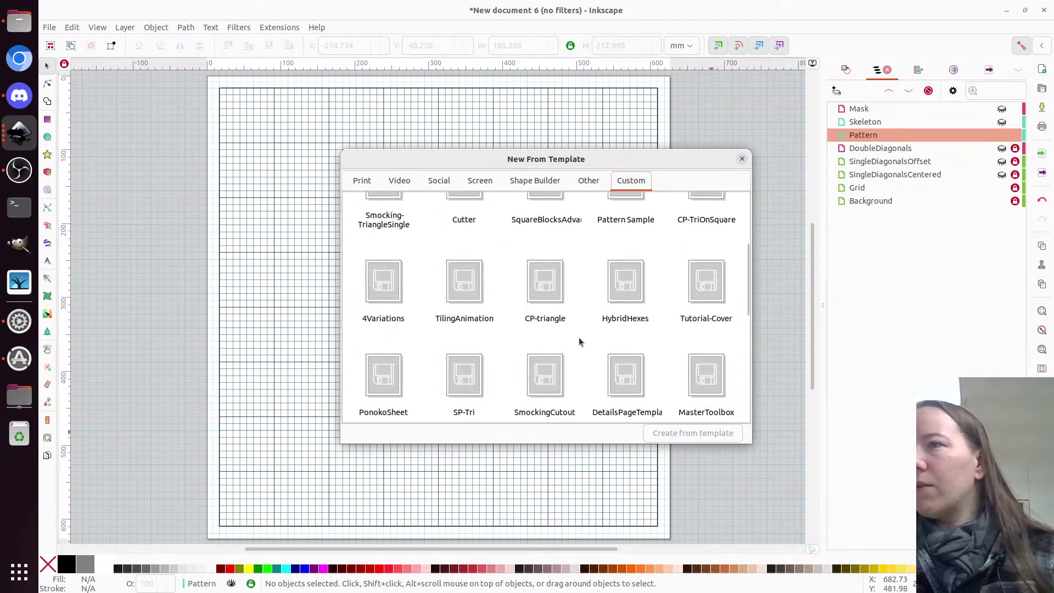
scroll(579, 341, "down", 1)
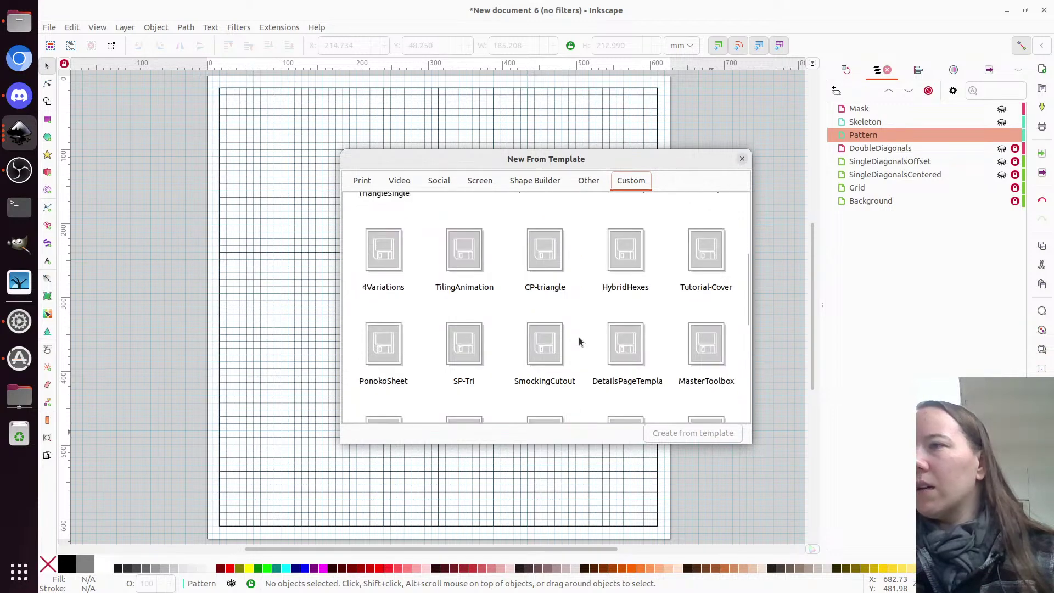
scroll(579, 342, "down", 1)
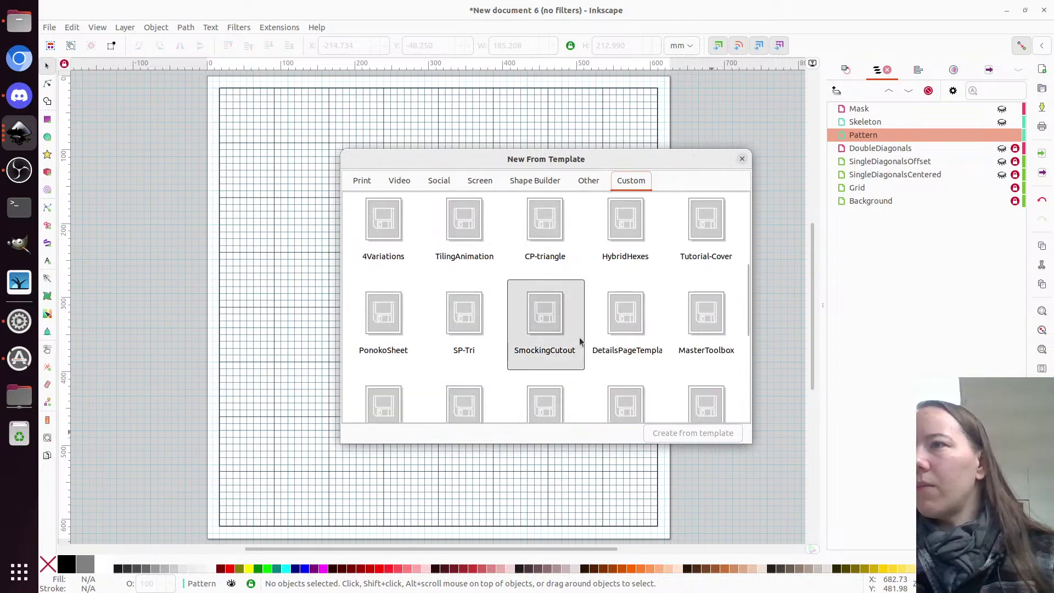
scroll(587, 330, "down", 1)
scroll(589, 320, "down", 1)
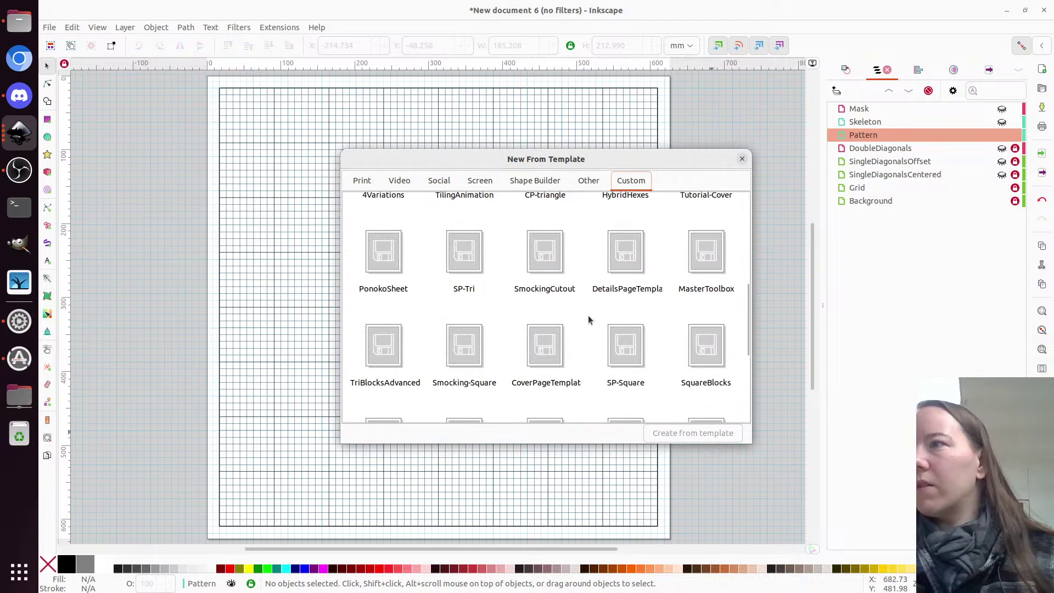
scroll(588, 320, "down", 1)
scroll(588, 320, "down", 2)
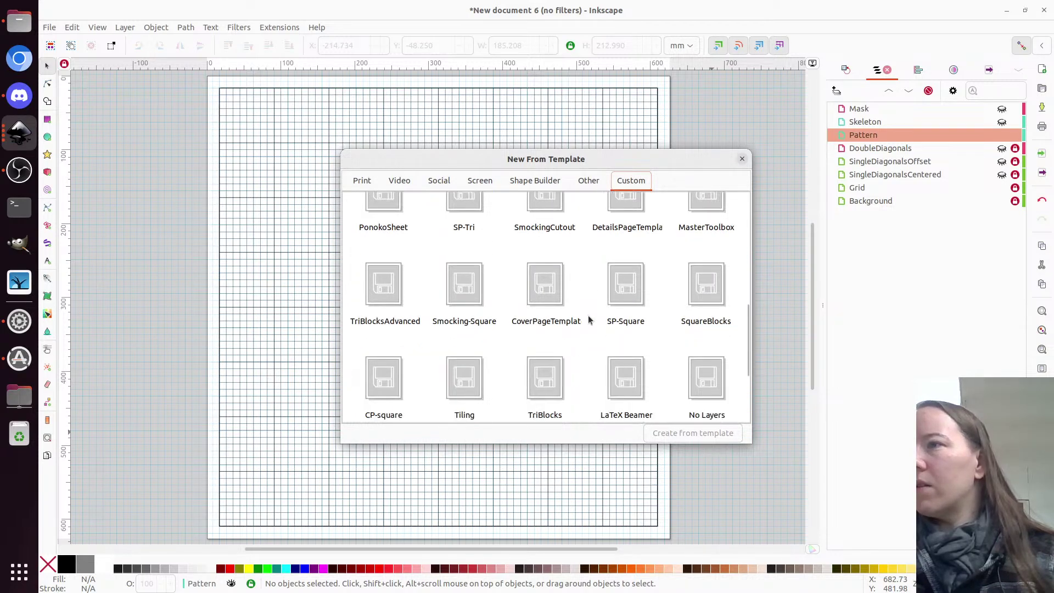
left_click(728, 258)
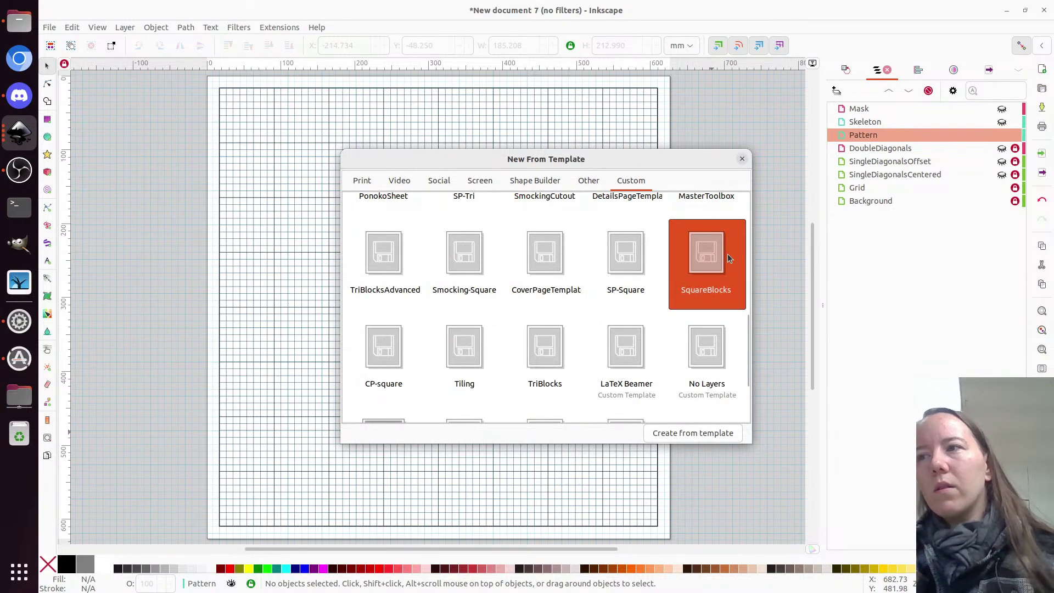
double_click(728, 255)
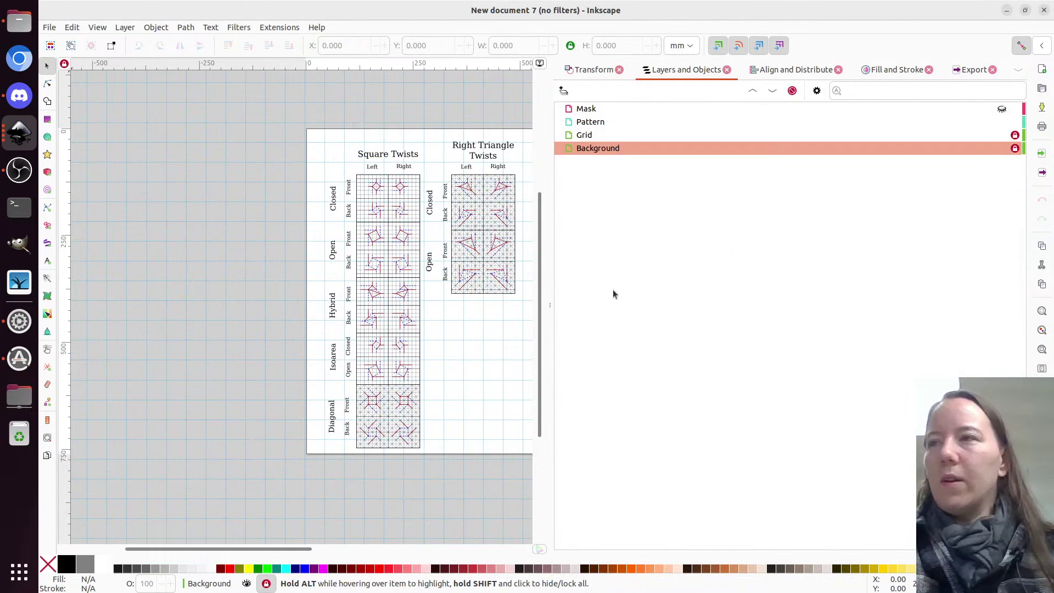
left_click_drag(549, 285, 819, 292)
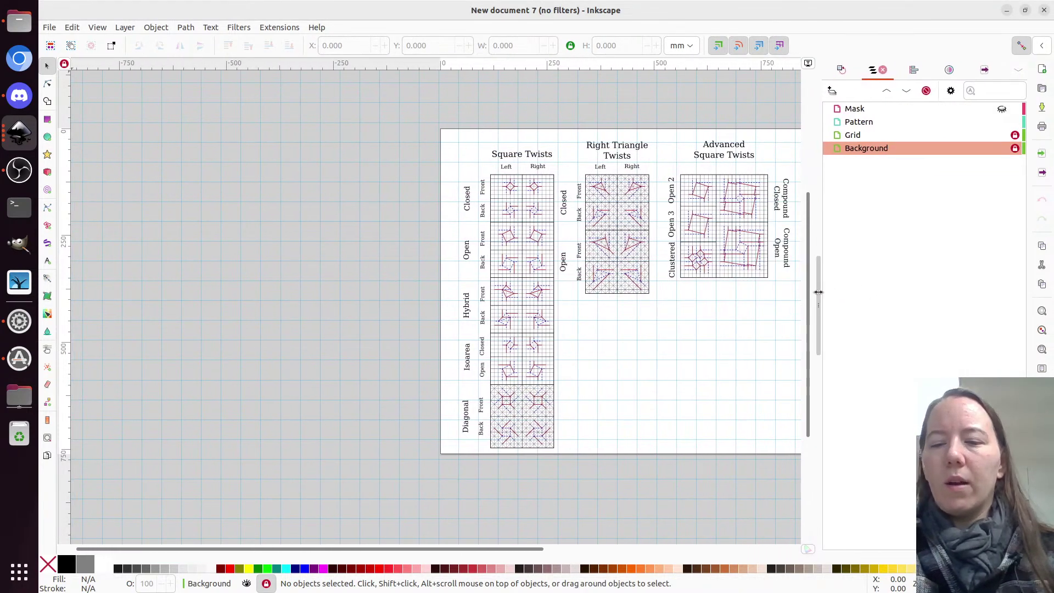
key("5")
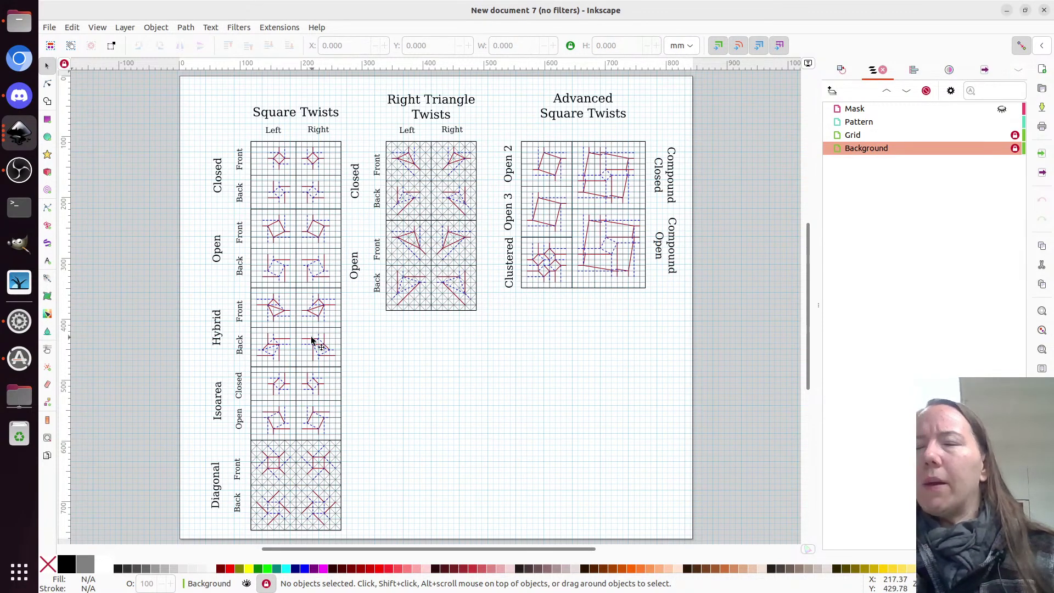
- Copy the left and right Closed Front and Hybrid Front square twists into the square-grid document, leaving nothing selected
left_click(313, 158)
left_click(278, 159, "shift")
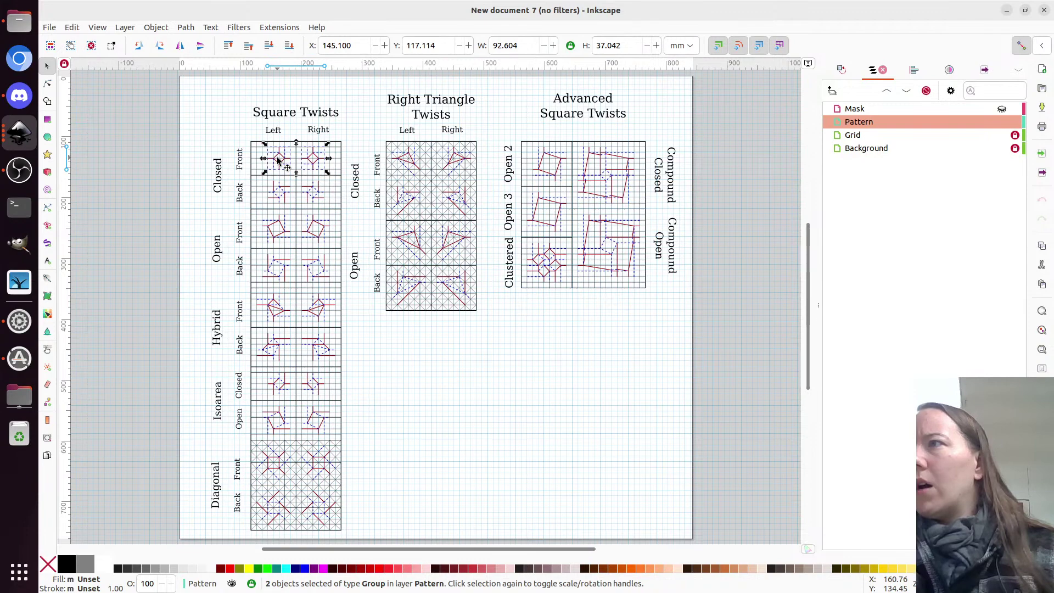
left_click(316, 312, "shift")
left_click(280, 312, "shift")
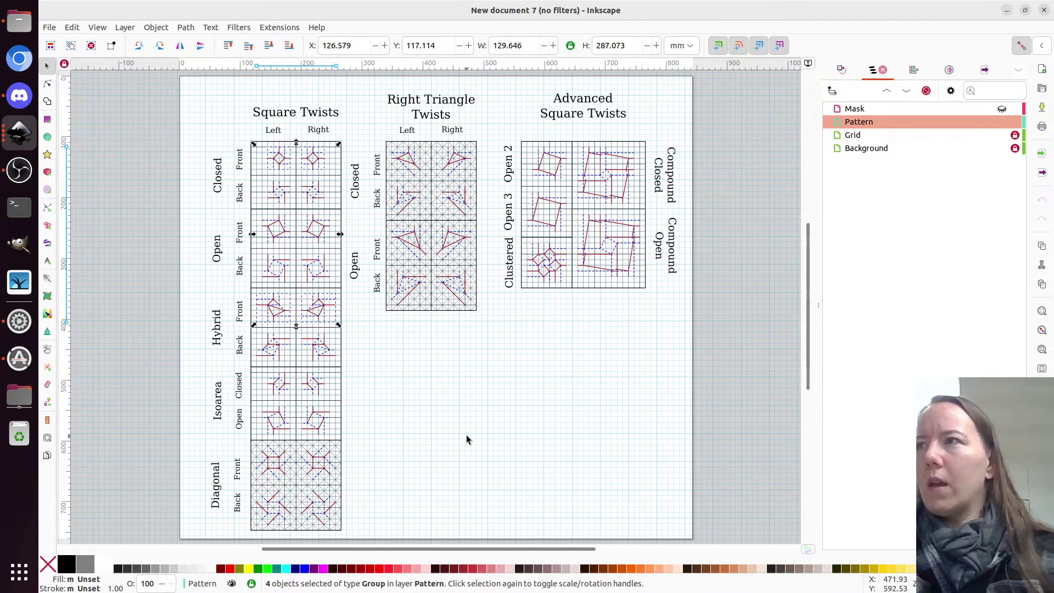
key("alt+grave")
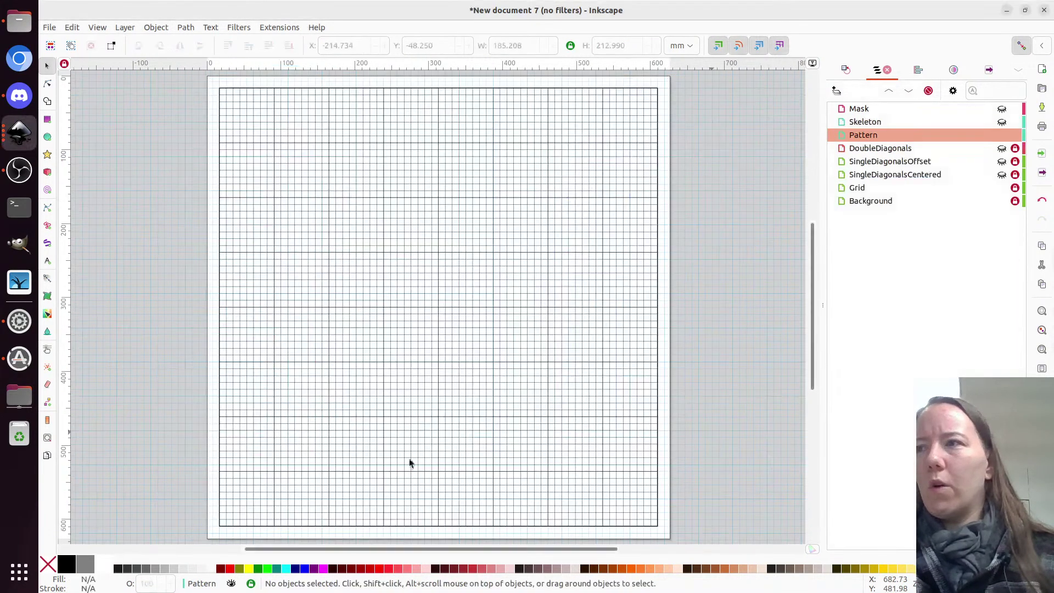
key("ctrl+v")
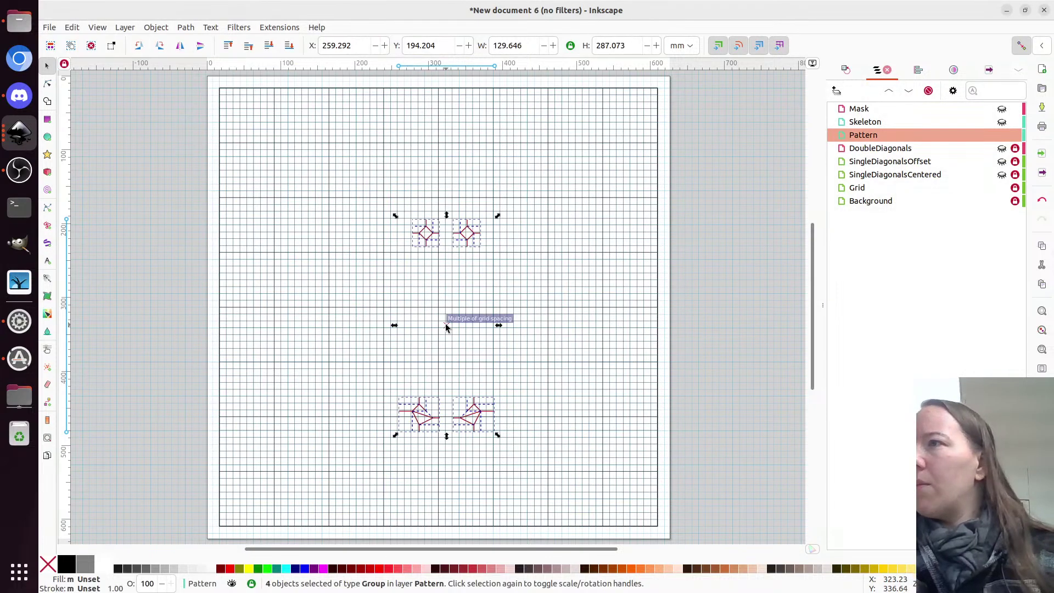
key("Escape")
- Move the left closed twist down near the grid's centre and attach the right closed twist directly above it
scroll(435, 299, "up", 2, "ctrl")
scroll(435, 299, "down", 2, "ctrl")
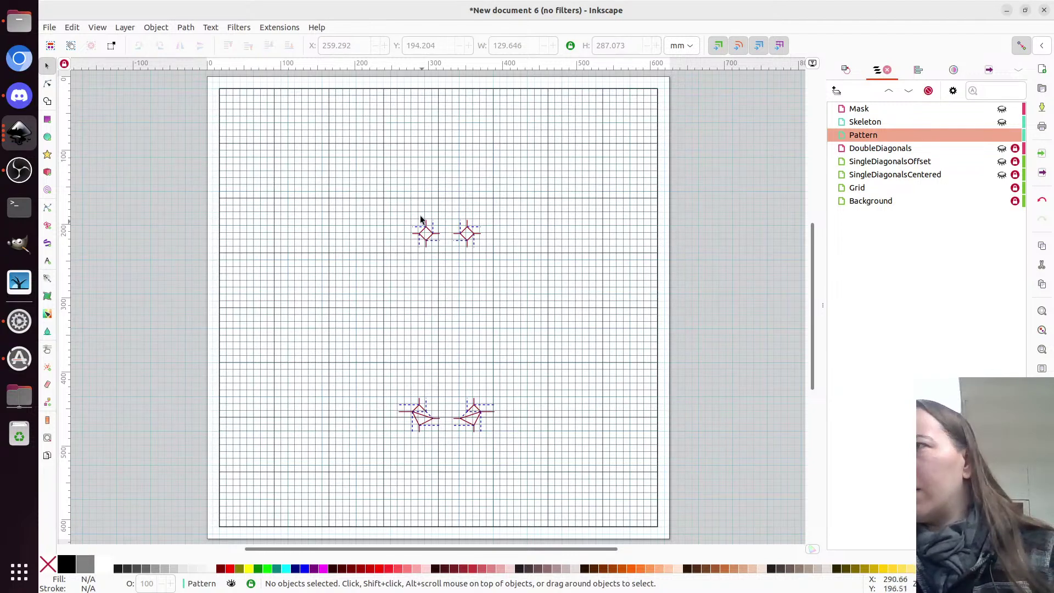
left_click_drag(429, 235, 430, 309)
scroll(431, 309, "up", 3, "ctrl")
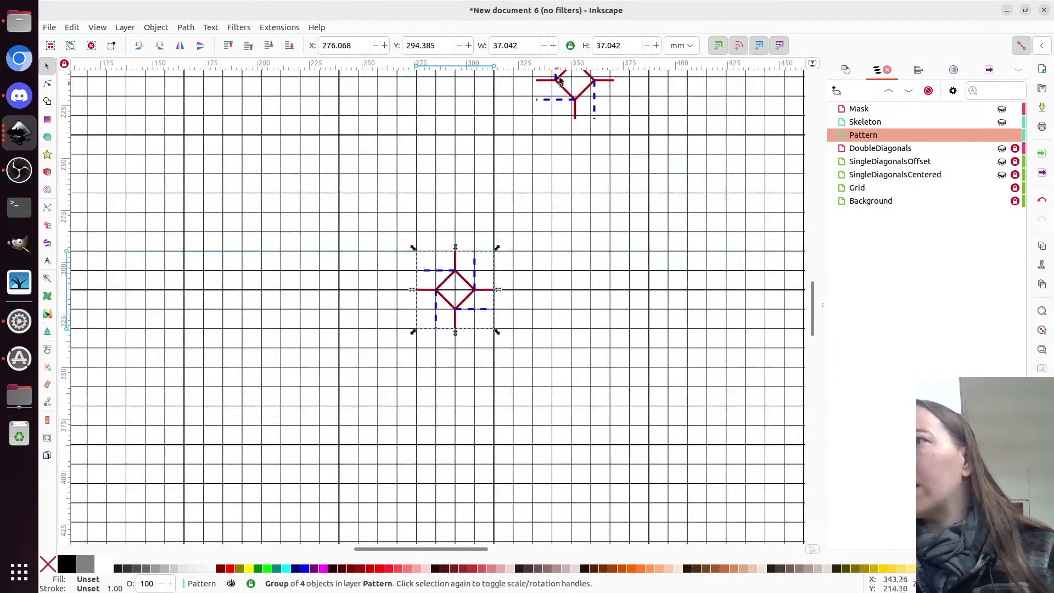
left_click_drag(597, 91, 478, 221)
scroll(285, 244, "down", 2, "ctrl")
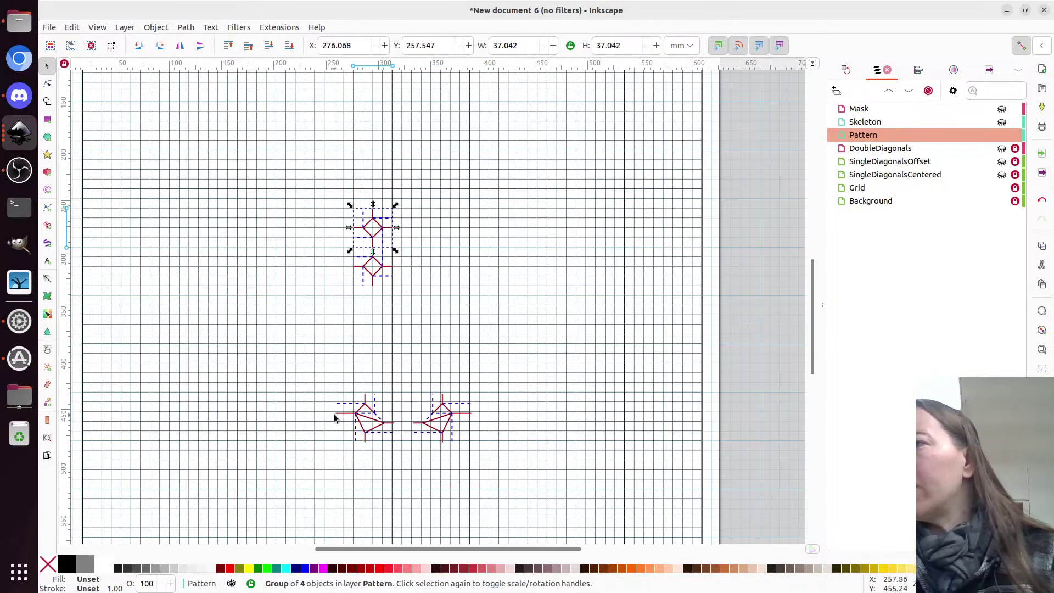
- Rotate the left hybrid twist 90° clockwise and attach it to the right side of the upper closed twist
scroll(376, 367, "up", 1, "ctrl")
scroll(376, 367, "up", 1, "ctrl")
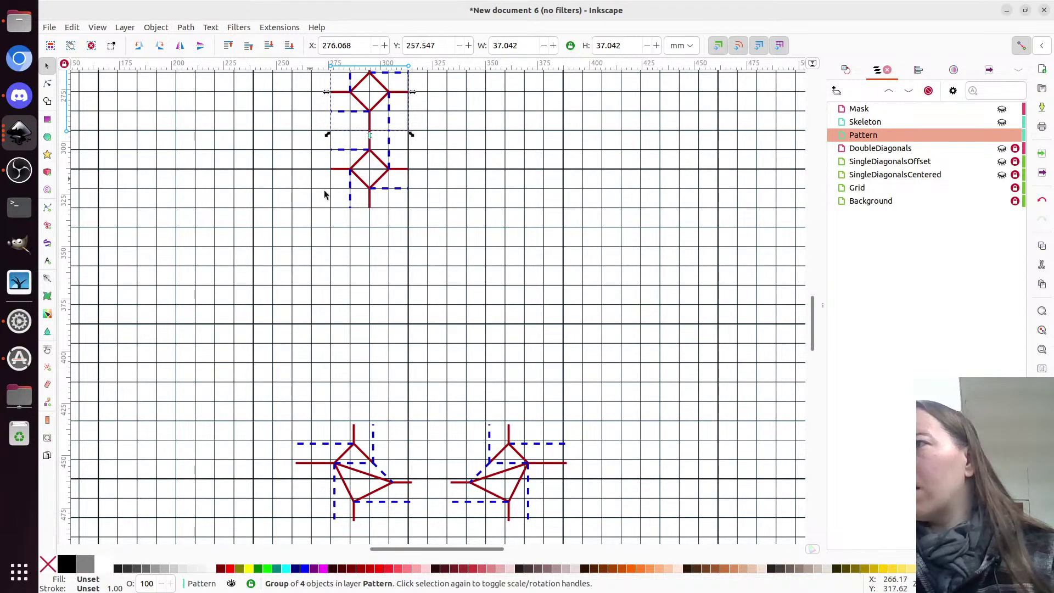
scroll(356, 147, "up", 2)
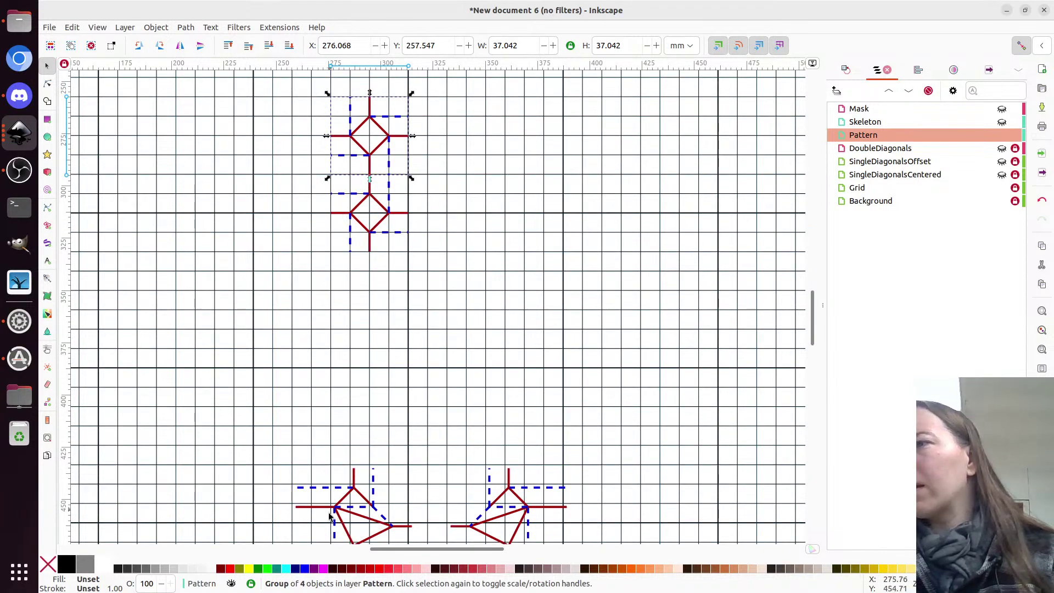
left_click_drag(339, 507, 510, 216)
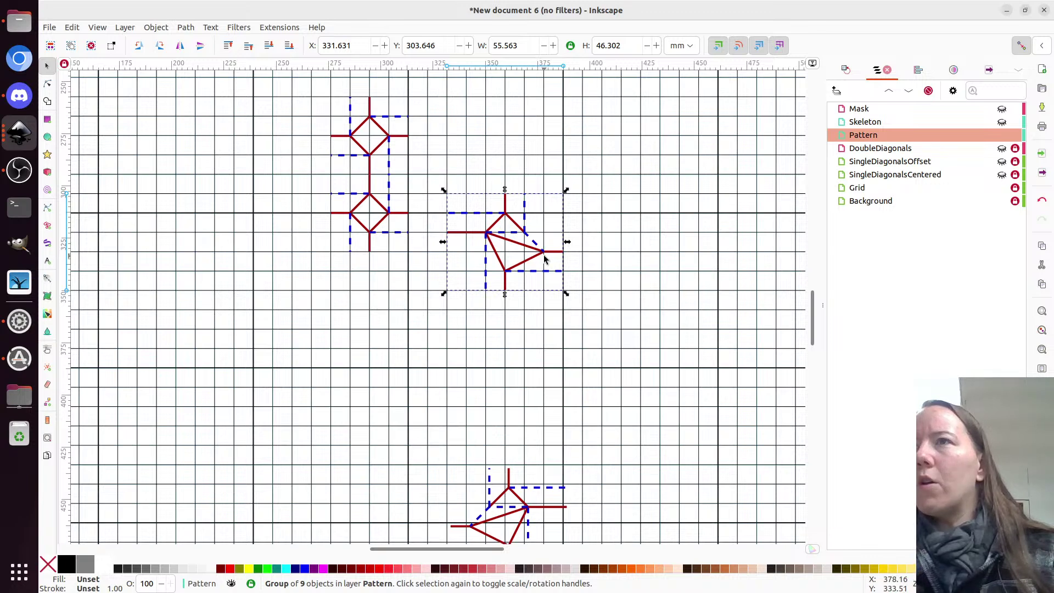
left_click(161, 46)
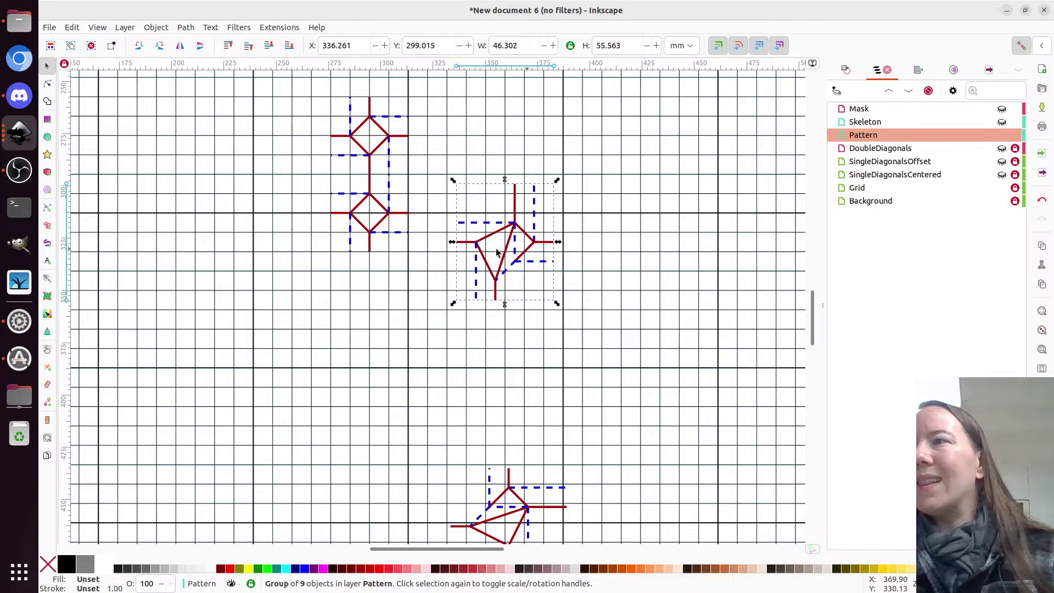
left_click_drag(473, 248, 424, 139)
- Place the other hybrid twist below the first one, rotated so that its long arm points down
left_click_drag(534, 508, 457, 263)
left_click(158, 47)
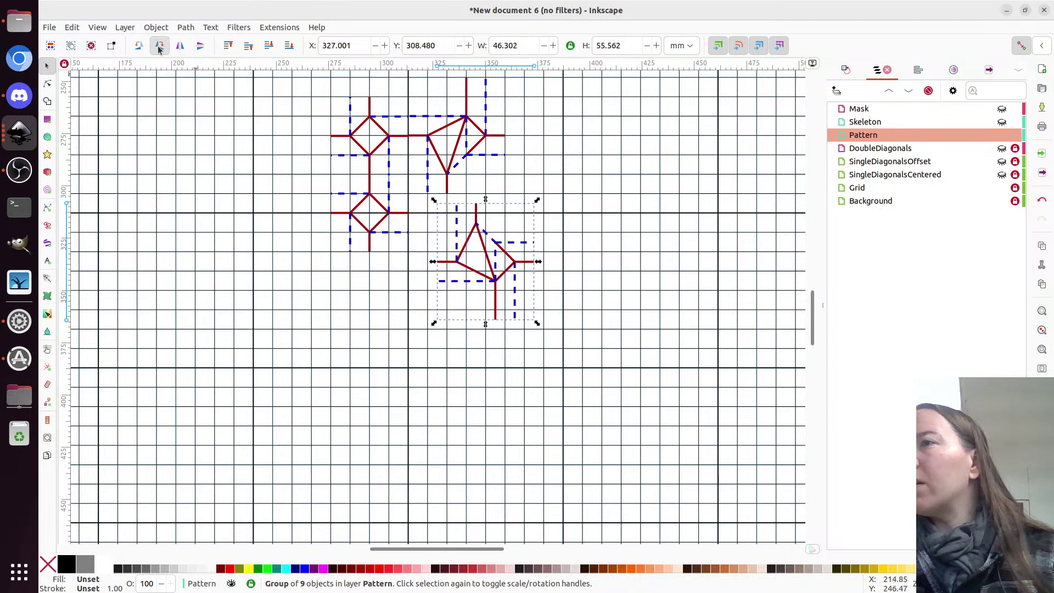
left_click(159, 47)
left_click(159, 46)
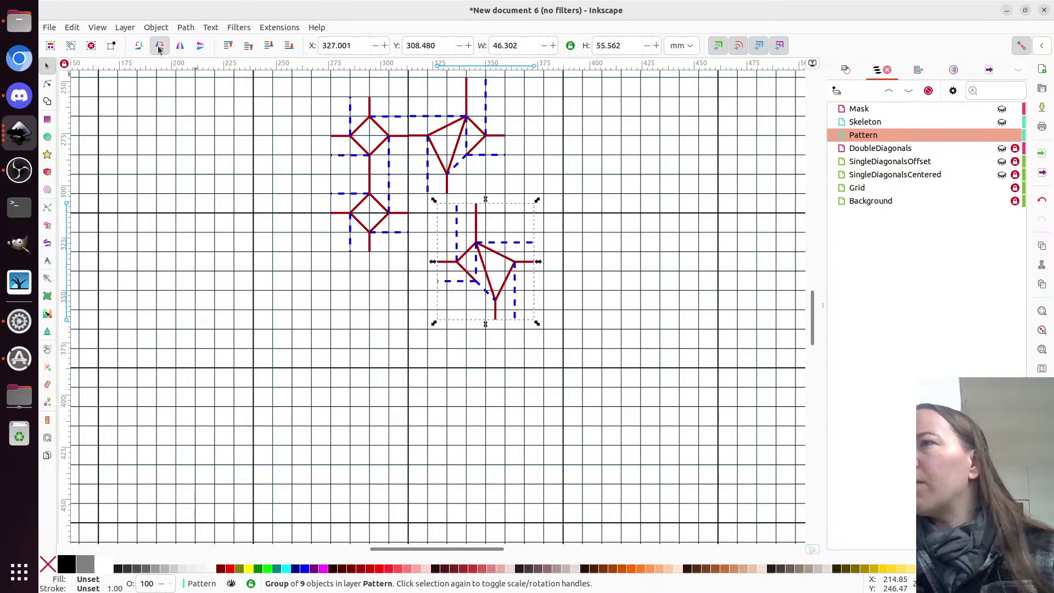
left_click_drag(472, 244, 451, 205)
left_click_drag(451, 205, 487, 261)
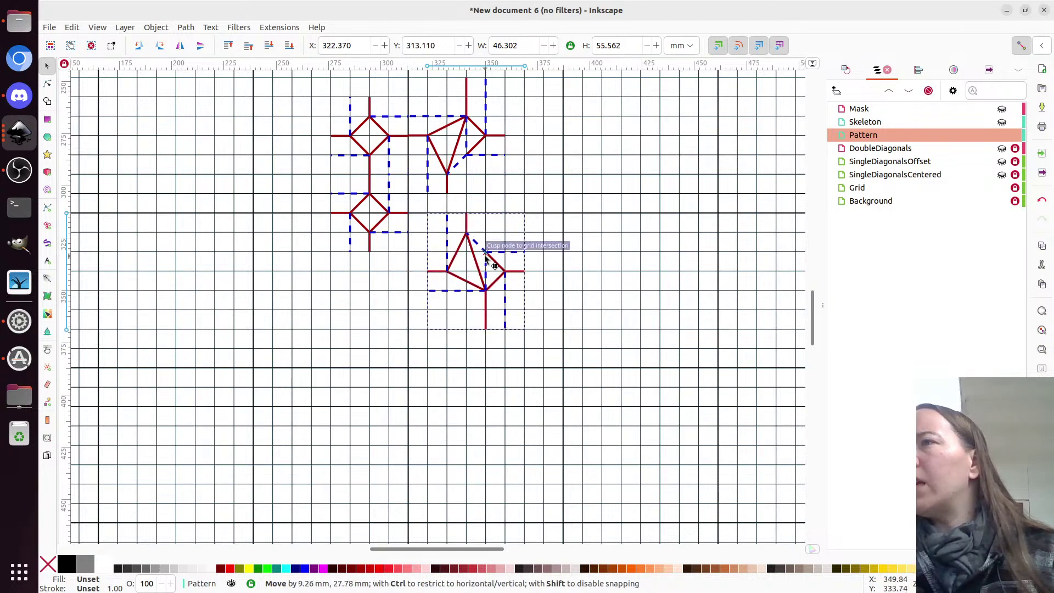
- Shorten the facing vertical fold lines between the two hybrid twists by one grid square on each block
key("n")
left_click(466, 223)
left_click_drag(467, 214, 467, 233)
left_click(429, 187)
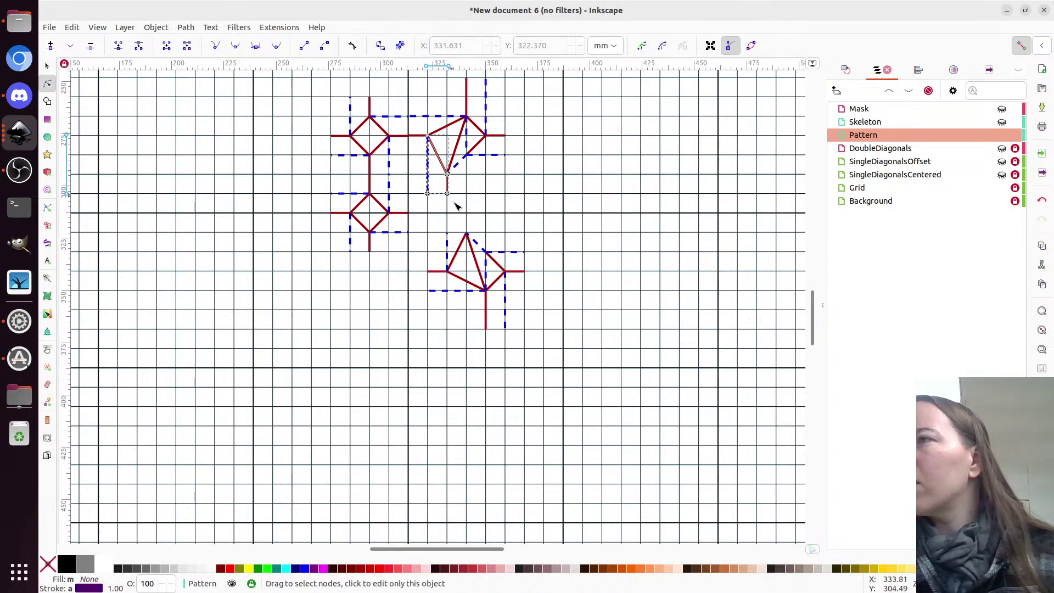
left_click_drag(428, 194, 427, 175)
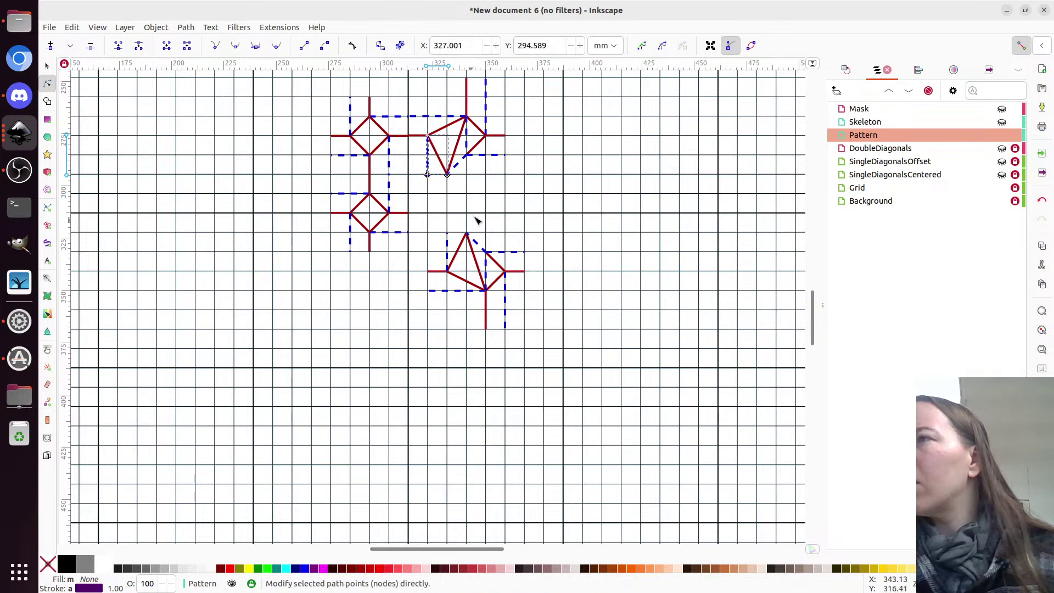
- Shorten the outer vertical fold lines by one grid square, below the lower hybrid twist and above the upper one
scroll(473, 220, "up", 2)
left_click(506, 371)
left_click_drag(489, 376, 485, 355)
left_click(476, 133)
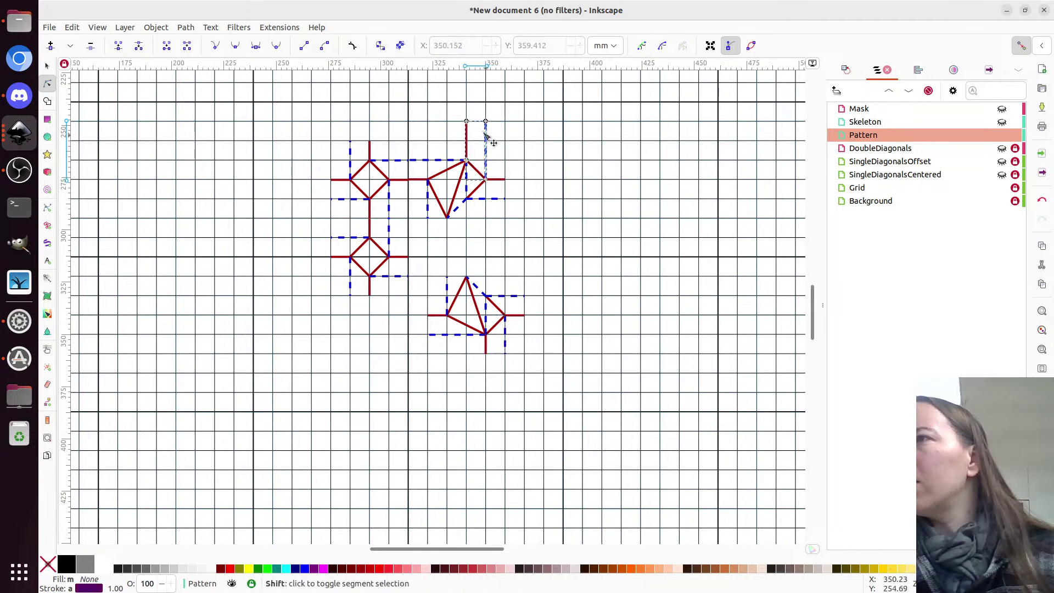
left_click_drag(461, 110, 487, 141)
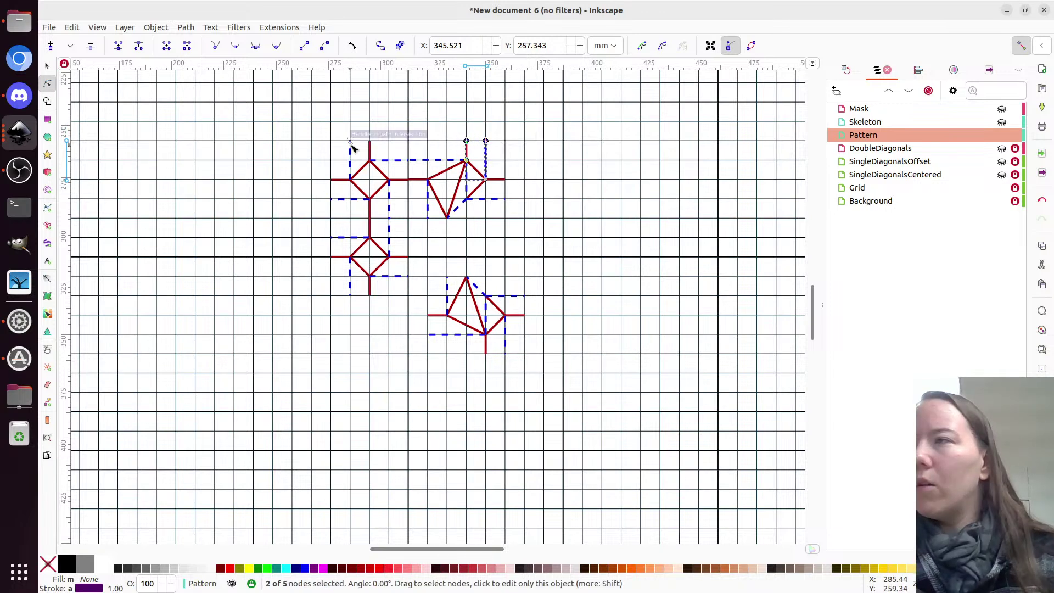
- Join the lower hybrid twist to the upper hybrid and lower closed twists, and group all four blocks into one unit
key("s")
left_click_drag(475, 295, 449, 231)
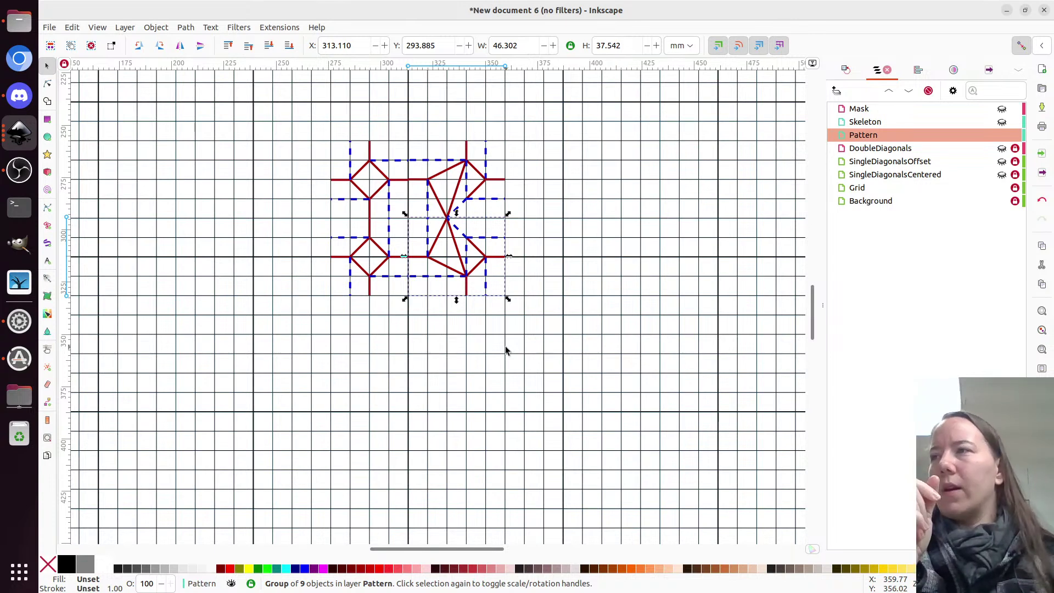
key("ctrl+a")
key("ctrl+g")
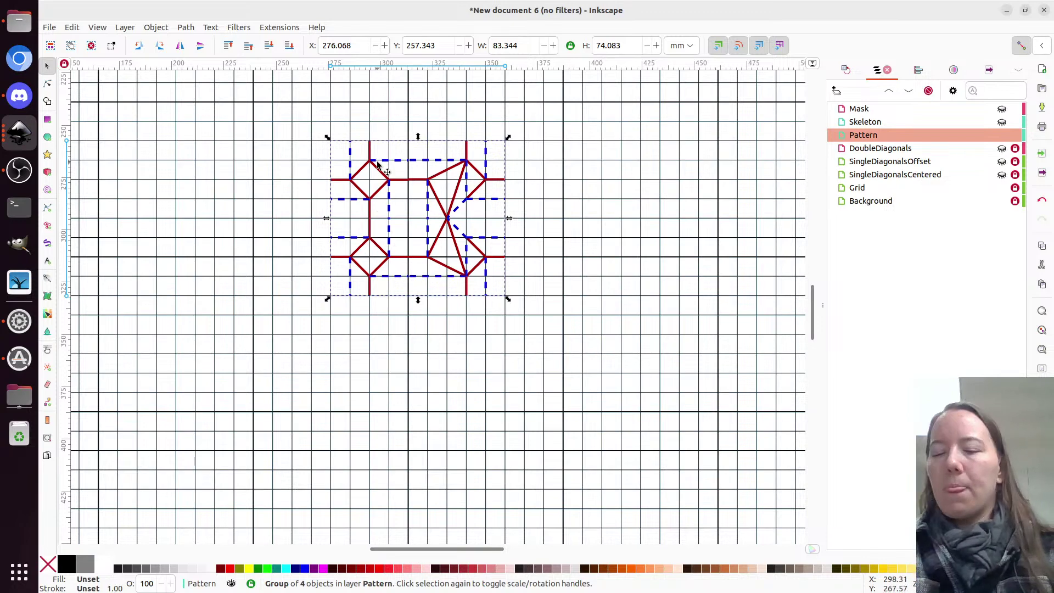
scroll(564, 337, "down", 2)
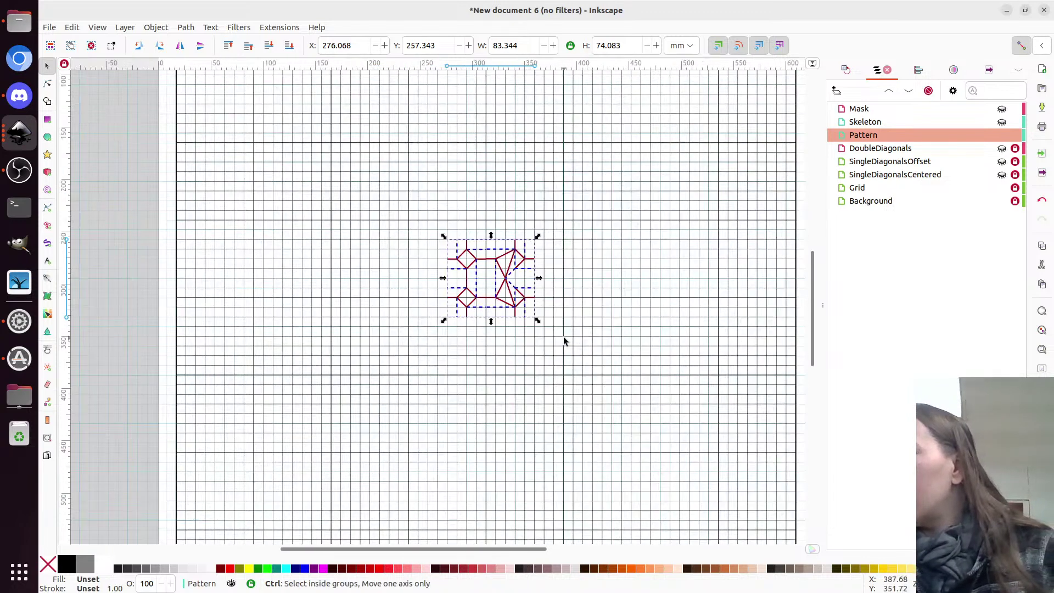
scroll(563, 337, "down", 1)
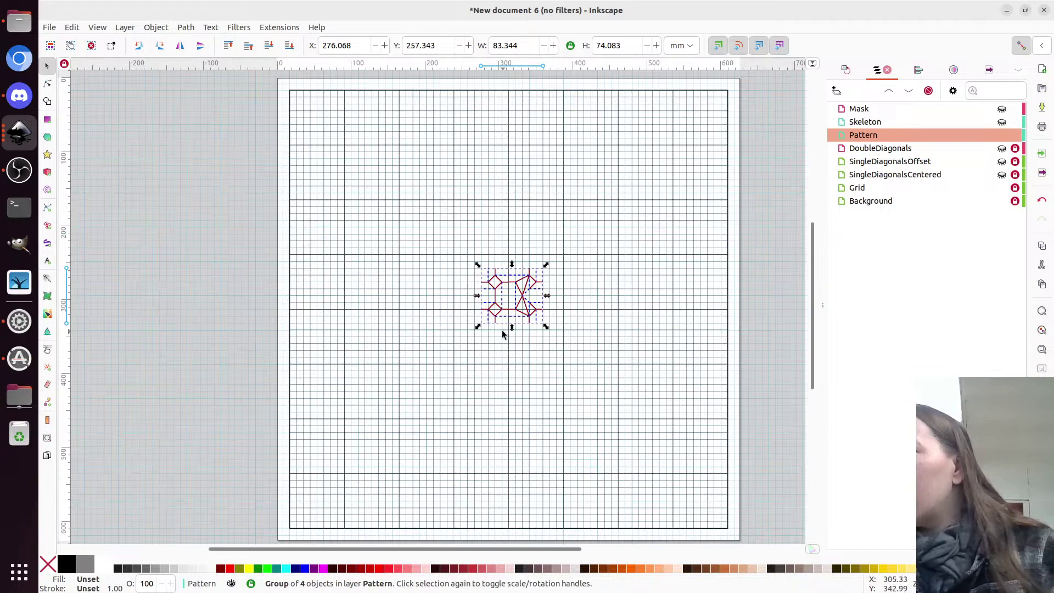
- Duplicate the four-block unit about 73.9 mm straight down so its fold lines meet the original, and move both units down two grid squares
scroll(502, 334, "up", 2)
left_click_drag(522, 272, 523, 380)
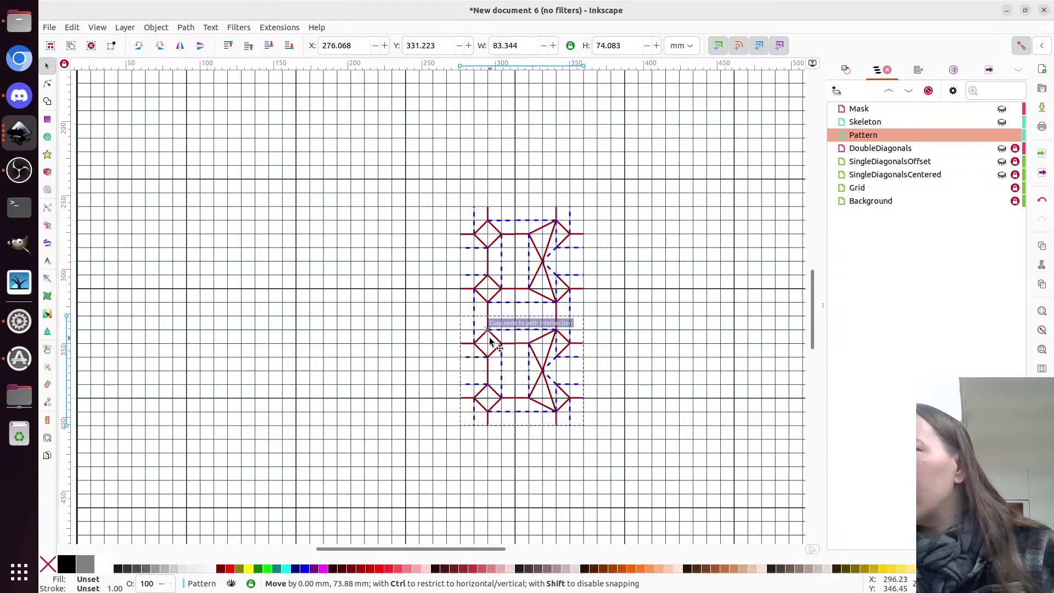
scroll(660, 362, "down", 1)
scroll(659, 362, "down", 1)
scroll(654, 358, "right", 4)
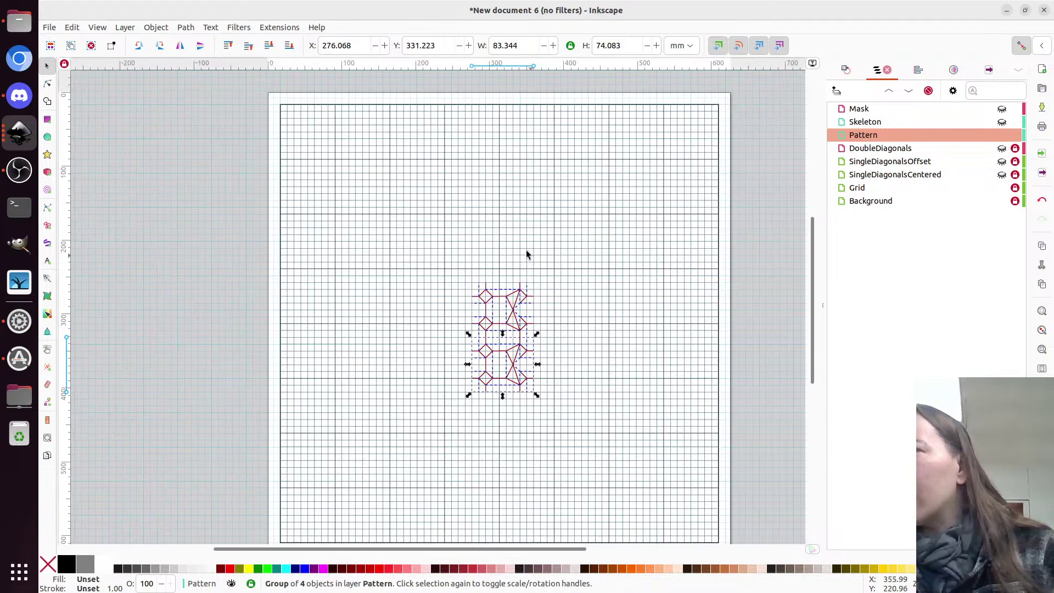
scroll(516, 262, "down", 2)
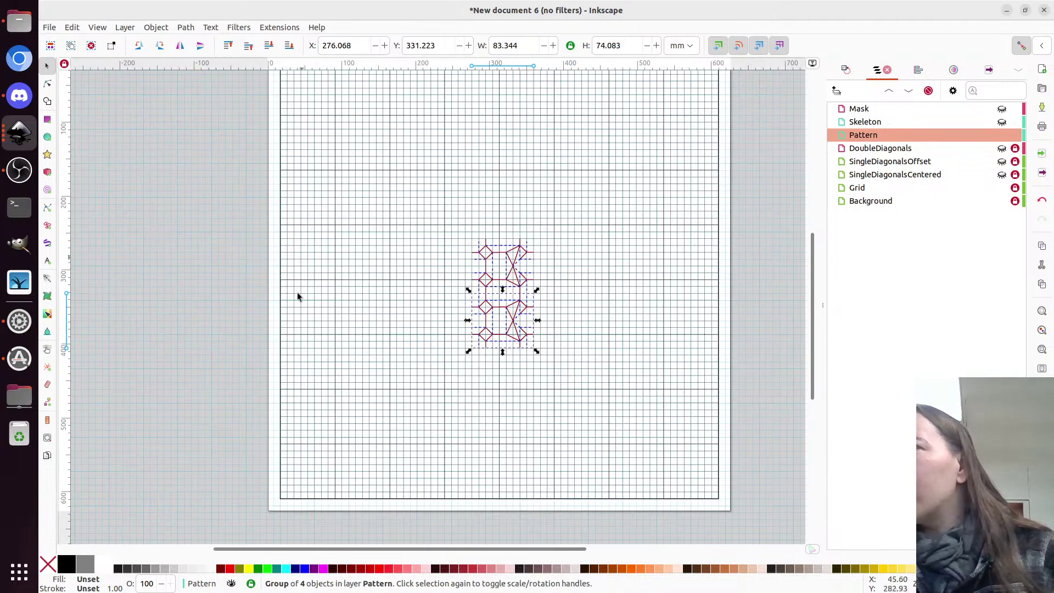
scroll(306, 320, "up", 2)
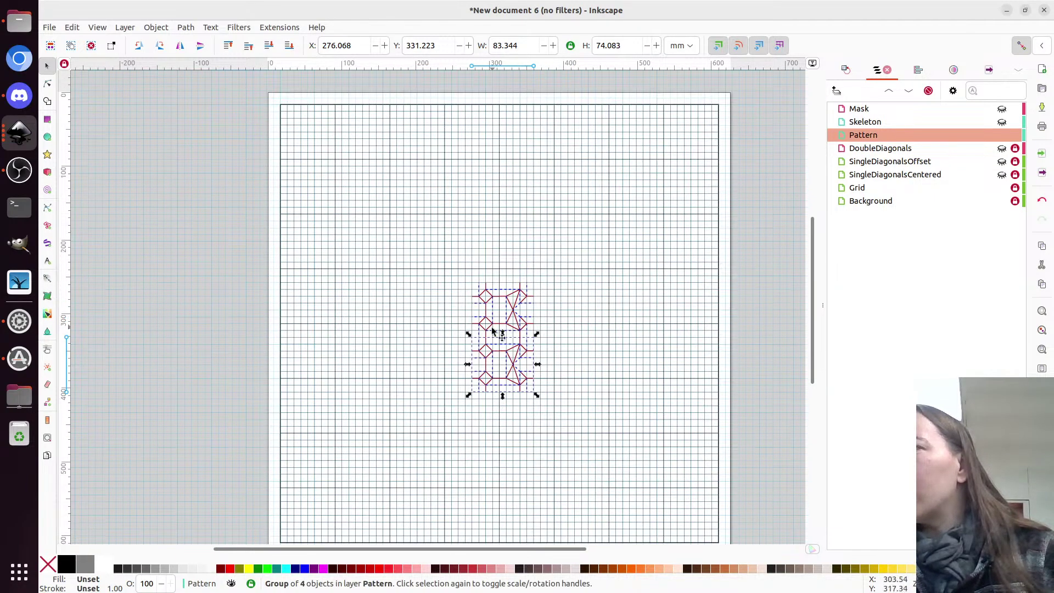
scroll(497, 328, "up", 2)
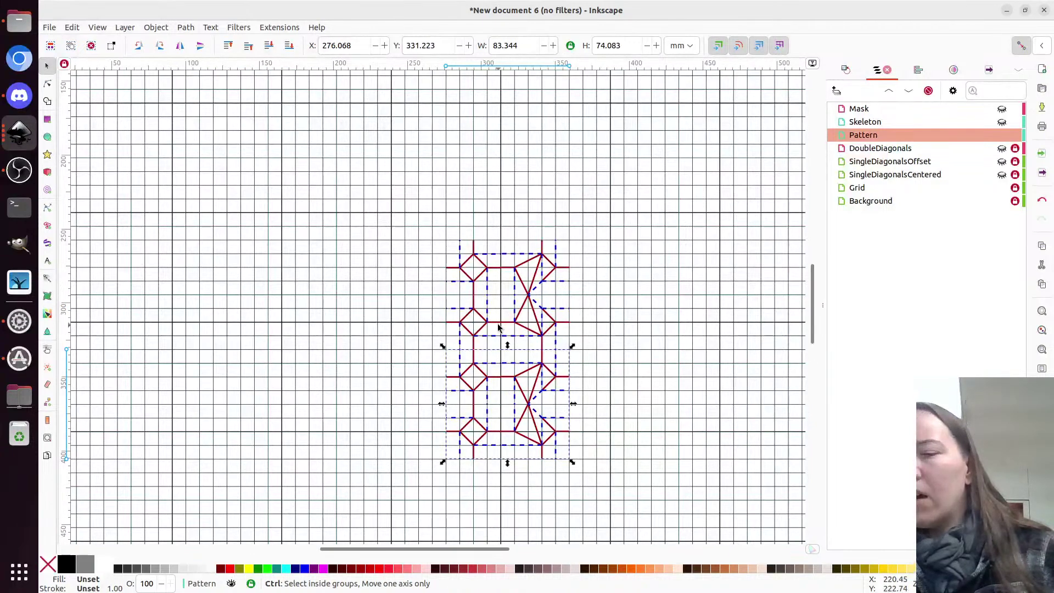
left_click(498, 328, "shift")
left_click_drag(516, 274, 518, 303)
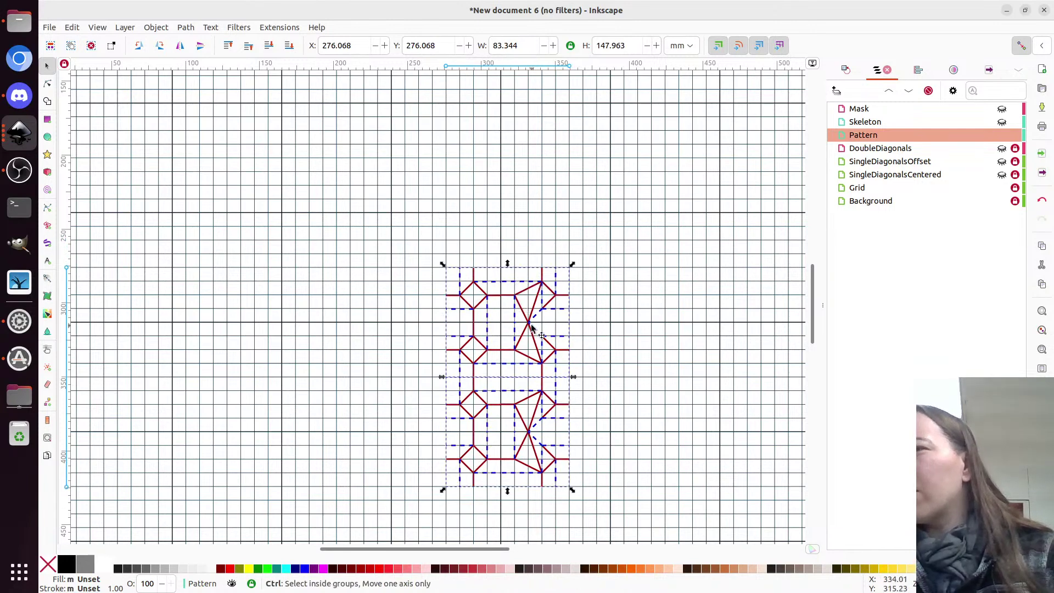
- Duplicate the stacked pair of units directly below itself, joining the fold lines into a column of four units
scroll(533, 329, "down", 1)
scroll(521, 330, "down", 4)
scroll(512, 332, "down", 1)
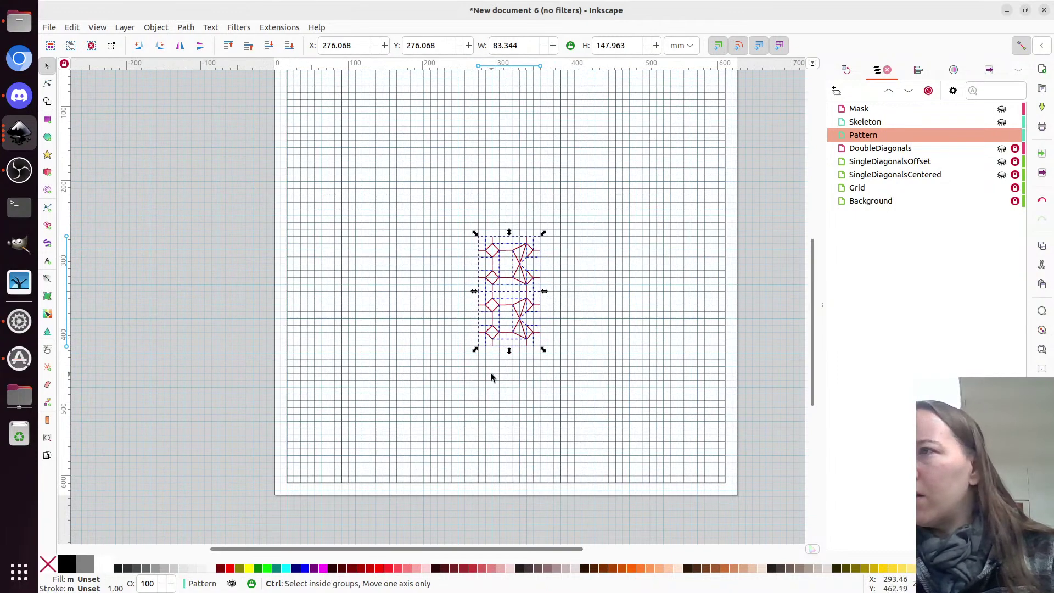
left_click_drag(500, 251, 499, 367)
scroll(499, 366, "up", 3)
- Copy the whole four-unit column twice to the right with matching fold lines to make three joined columns, and clear the selection
key("ctrl+a")
left_click_drag(455, 122, 695, 122)
key("ctrl+d")
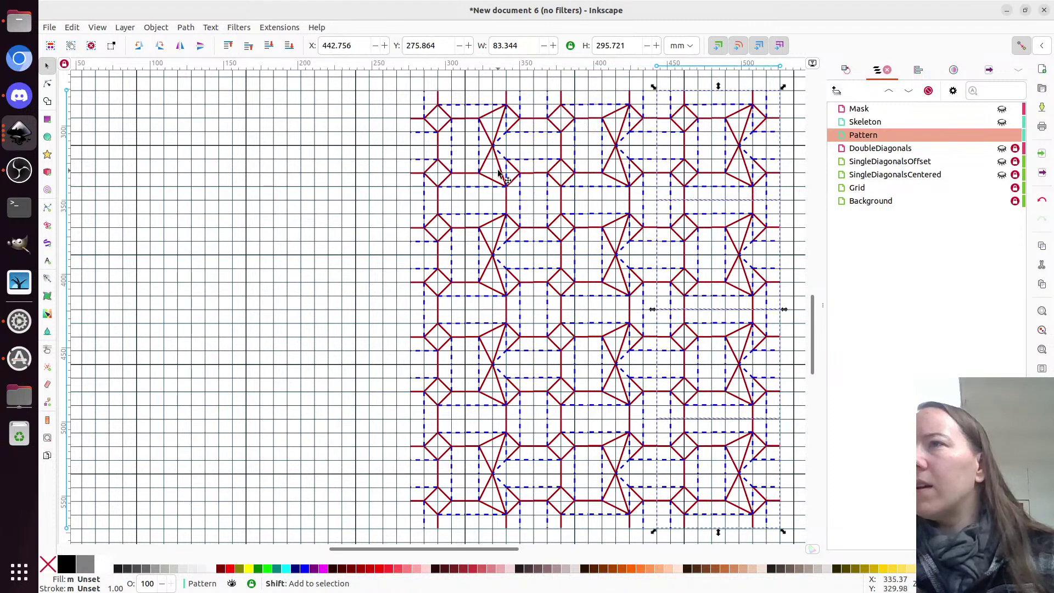
scroll(696, 122, "right", 4)
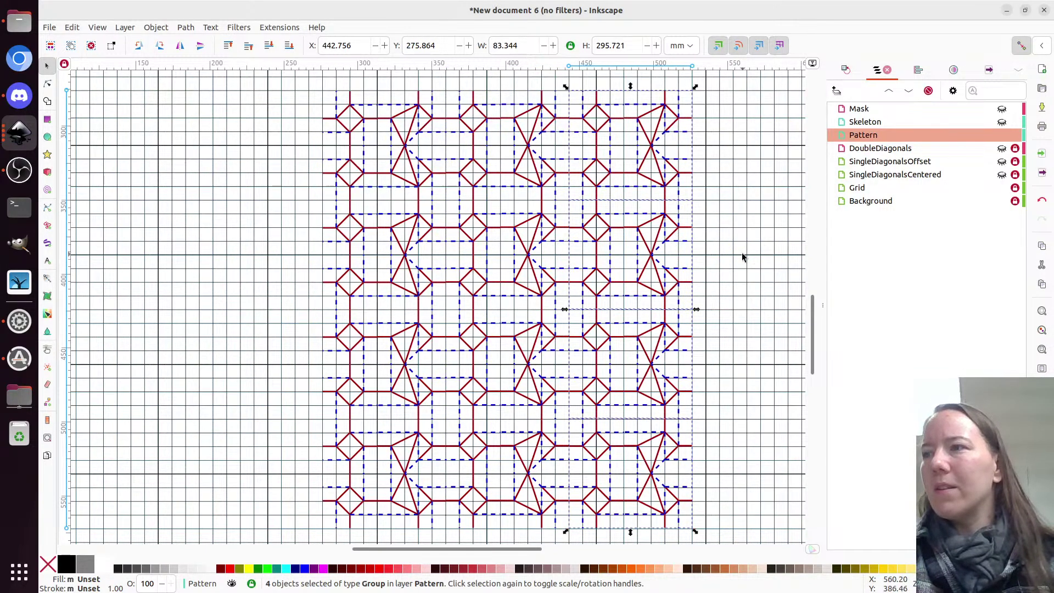
left_click(767, 460)
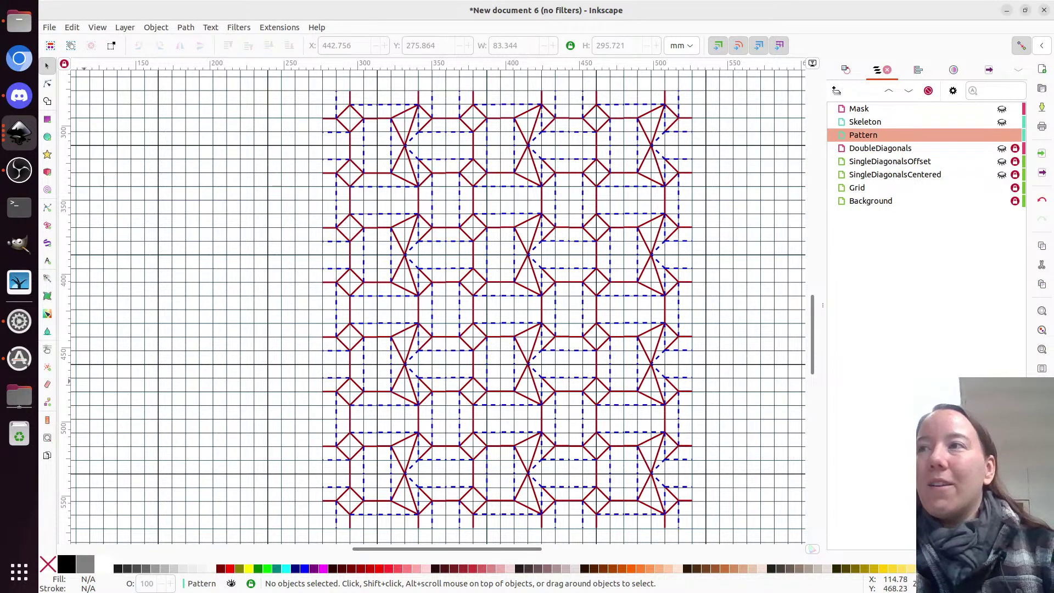
key("alt")
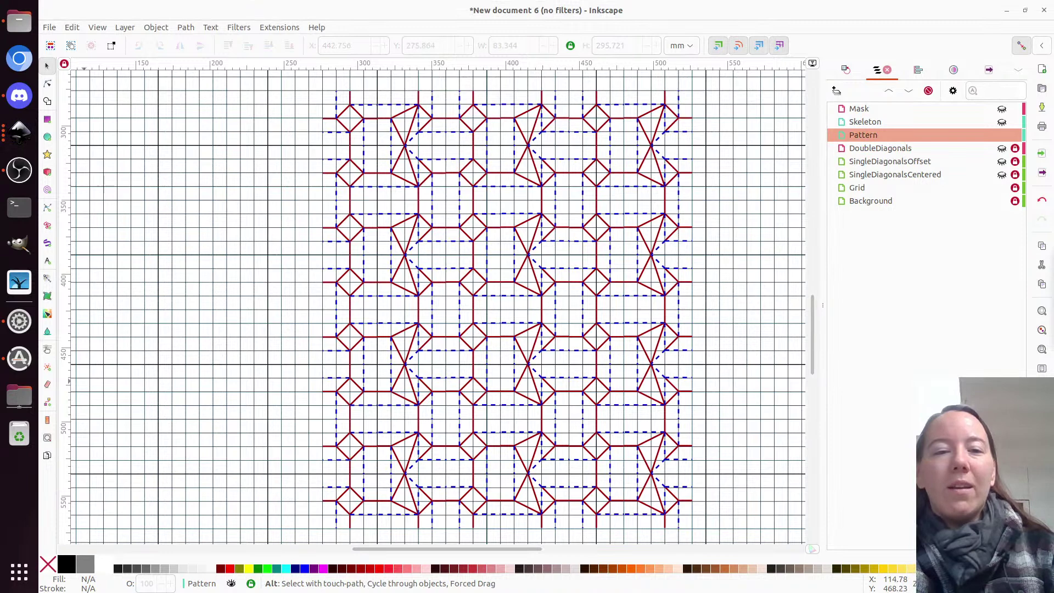